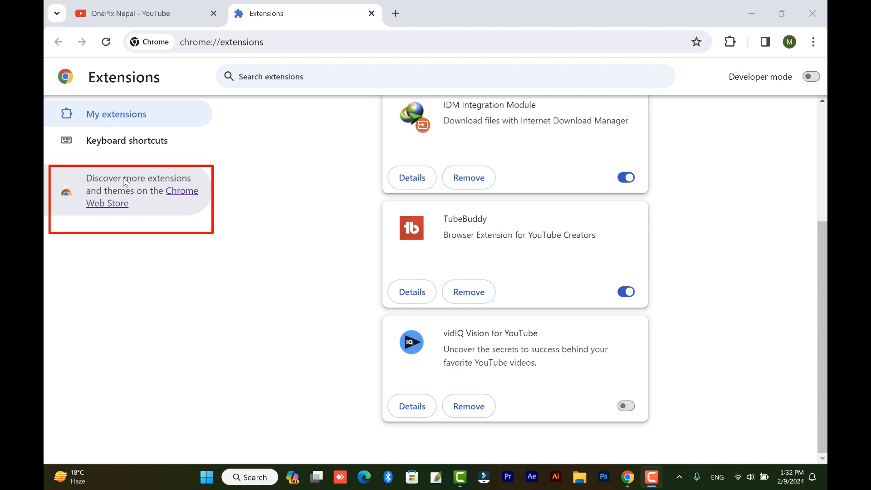
Open the Chrome Web Store from the Extensions page and search it for TubeBuddy
{"action": "left_click", "coordinate": [177, 196]}
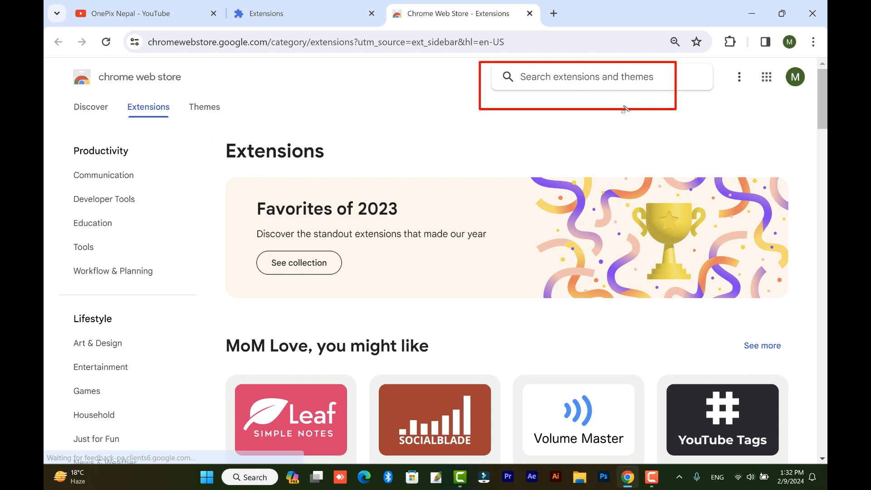
{"action": "left_click", "coordinate": [603, 80]}
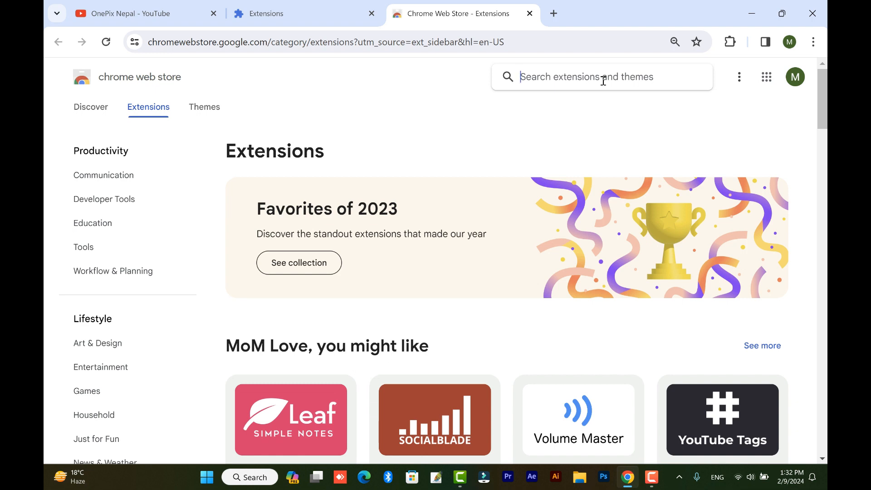
{"action": "type", "text": "T"}
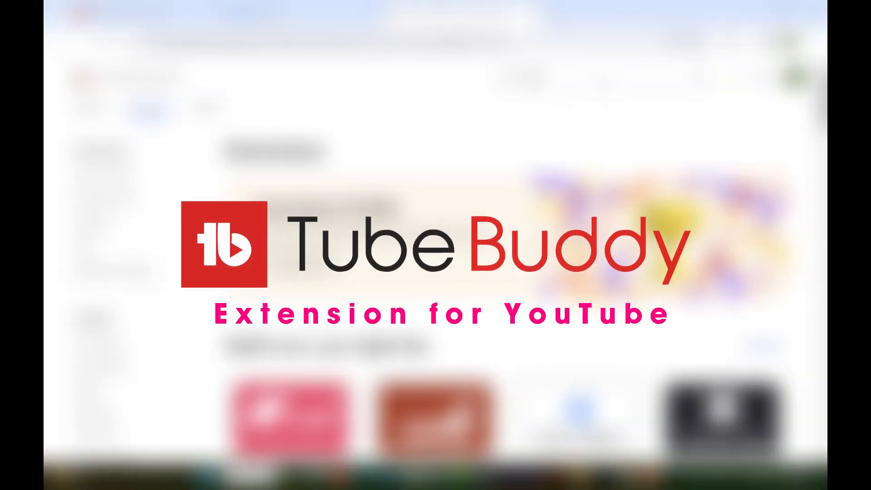
{"action": "type", "text": "ubeBudddy"}
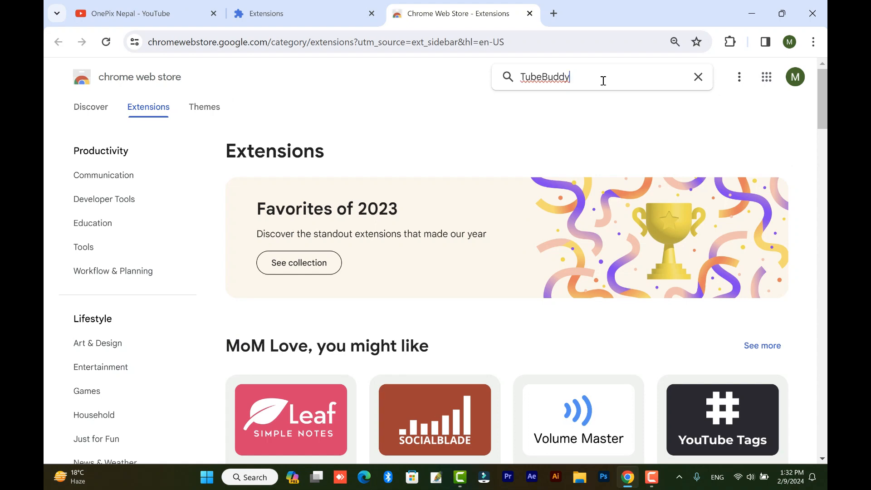
{"action": "key", "text": "Return"}
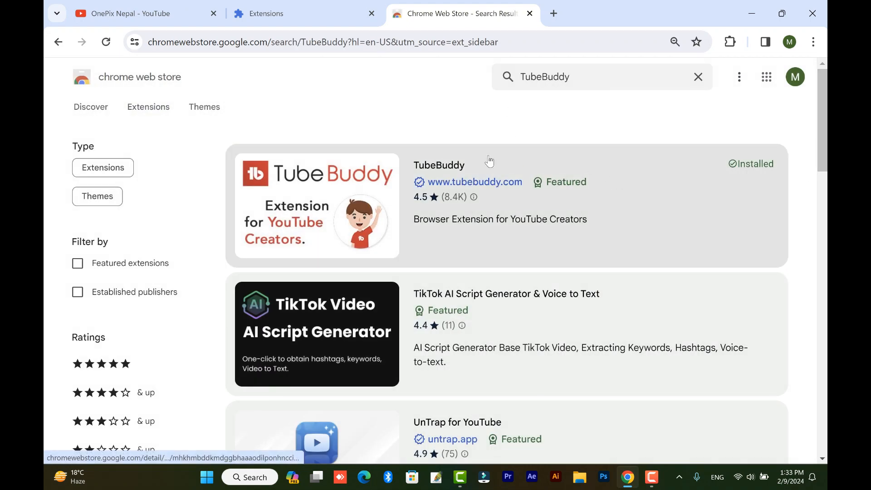
Check TubeBuddy's install status in the search results, glance at the YouTube page, and open TubeBuddy's store page
{"action": "mouse_move", "coordinate": [237, 169]}
{"action": "left_mouse_down"}
{"action": "mouse_move", "coordinate": [836, 282]}
{"action": "mouse_move", "coordinate": [786, 268]}
{"action": "left_mouse_up"}
{"action": "mouse_move", "coordinate": [708, 138]}
{"action": "left_mouse_down"}
{"action": "mouse_move", "coordinate": [759, 204]}
{"action": "mouse_move", "coordinate": [765, 189]}
{"action": "left_mouse_up"}
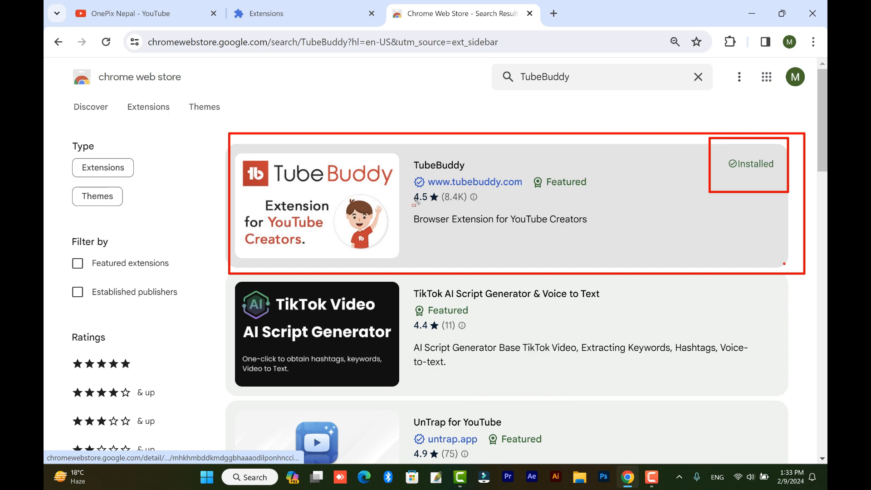
{"action": "key", "text": "Escape"}
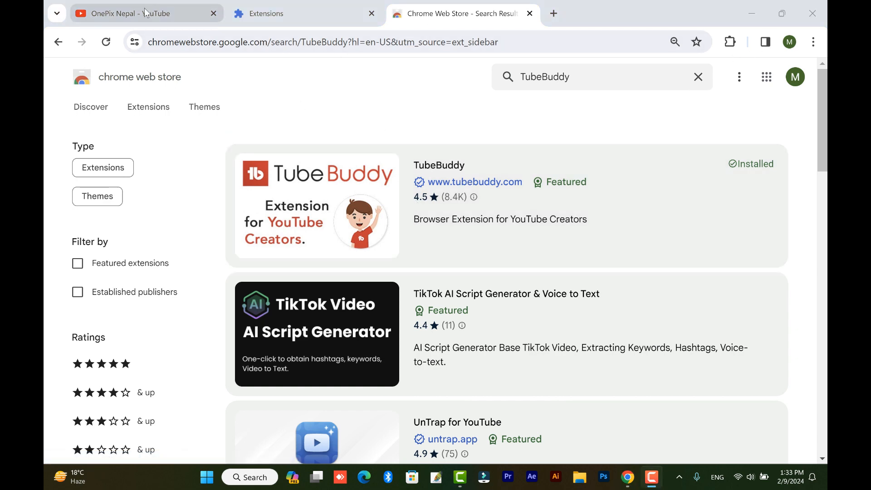
{"action": "left_click", "coordinate": [146, 10]}
{"action": "left_click", "coordinate": [792, 73]}
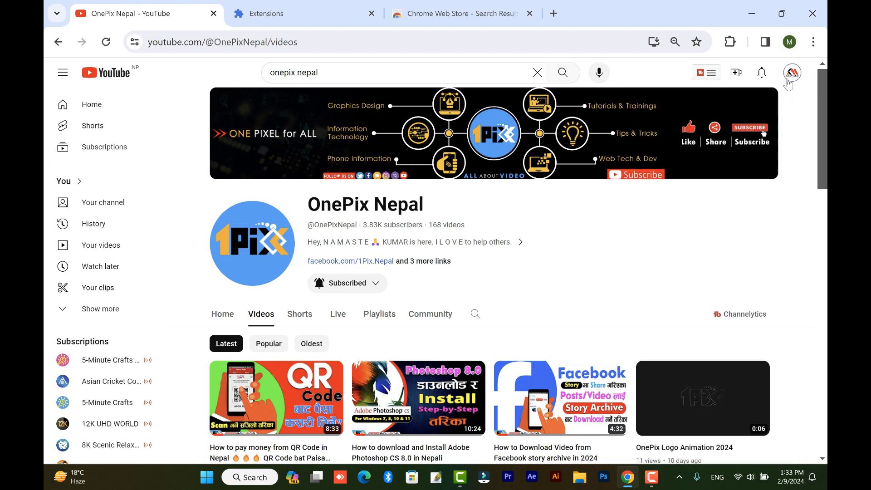
{"action": "left_click", "coordinate": [440, 14]}
{"action": "left_click", "coordinate": [438, 180]}
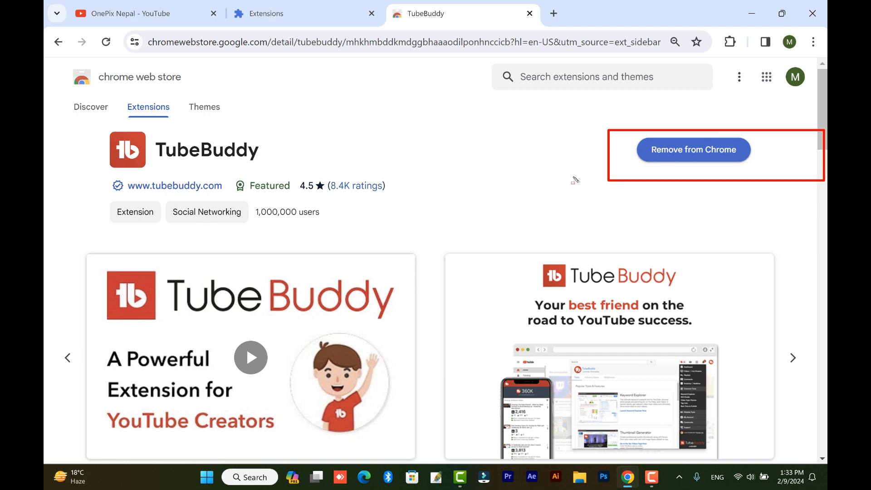
{"action": "key", "text": "Escape"}
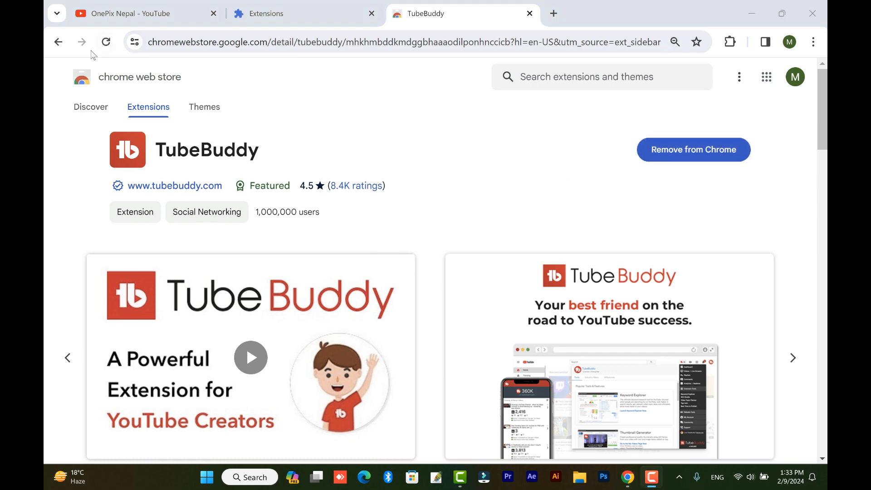
Return to the search results and view the store page of TikTok AI Script Generator & Voice to Text
{"action": "left_click", "coordinate": [58, 42]}
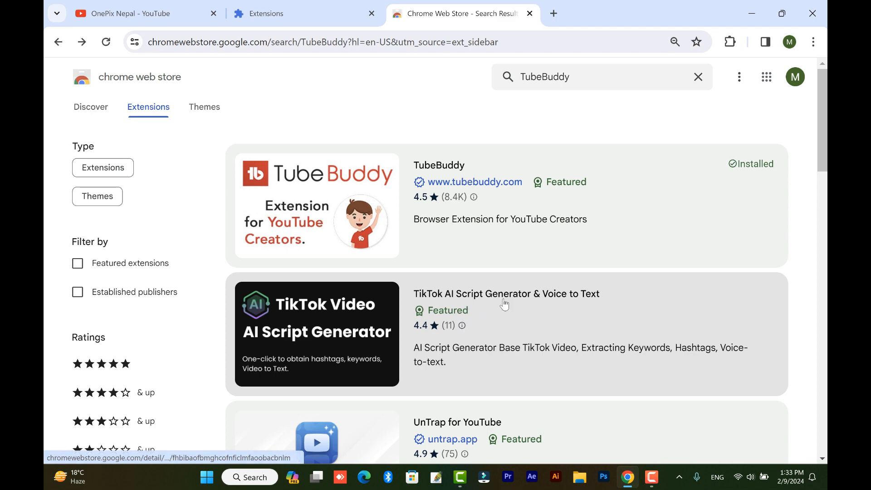
{"action": "scroll", "coordinate": [513, 300], "scroll_direction": "down", "scroll_amount": 1}
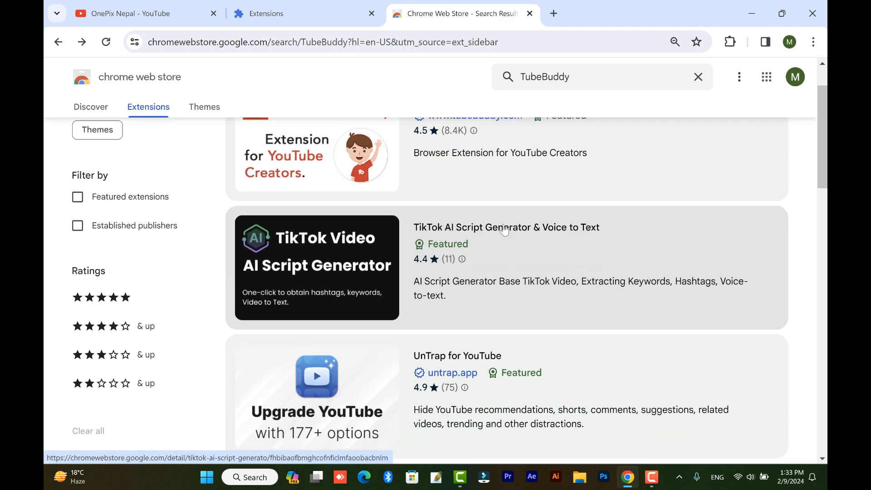
{"action": "left_click", "coordinate": [505, 229]}
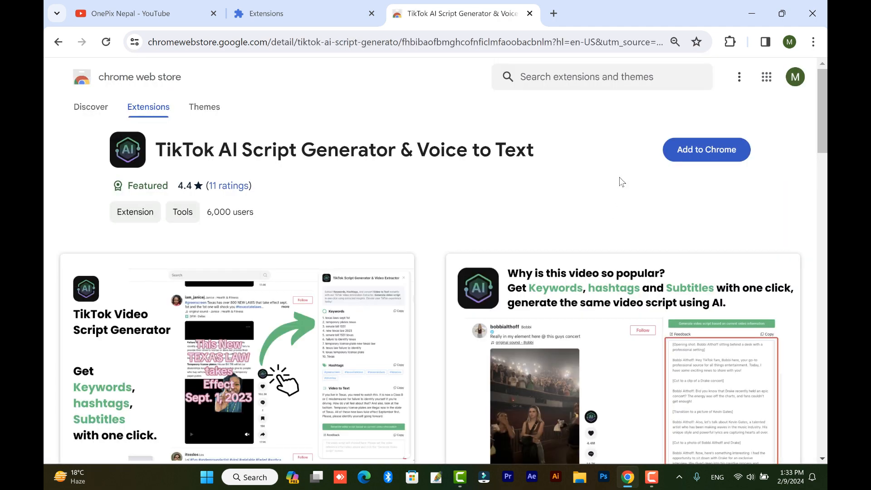
{"action": "left_click_drag", "start_coordinate": [641, 124], "coordinate": [803, 187]}
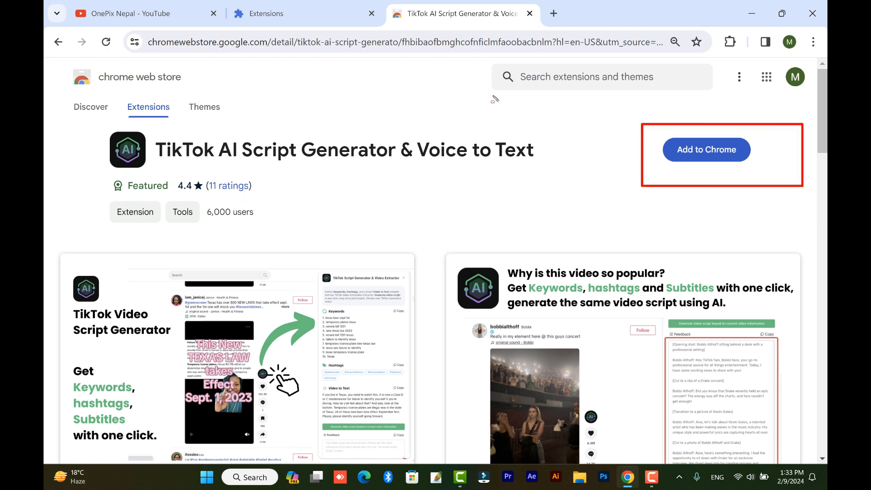
{"action": "key", "text": "Escape"}
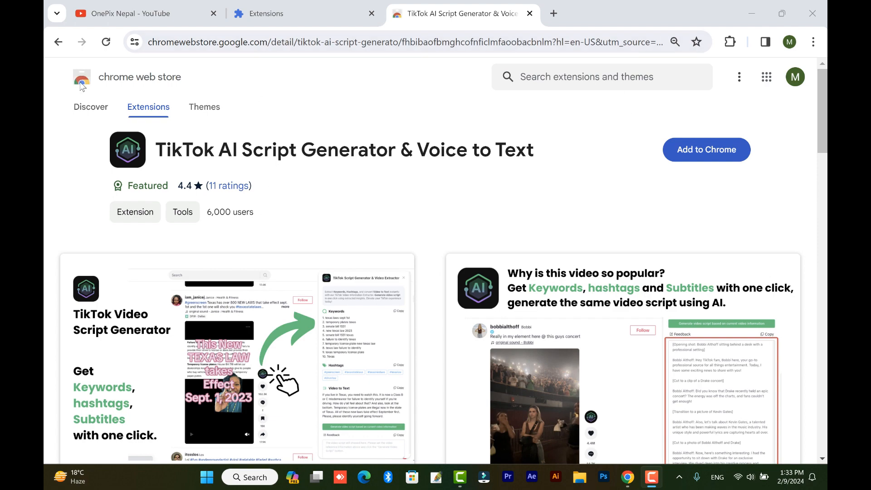
Go back to the TubeBuddy search results and look through the other listed extensions
{"action": "left_click", "coordinate": [58, 41]}
{"action": "scroll", "coordinate": [454, 341], "scroll_direction": "down", "scroll_amount": 8}
{"action": "scroll", "coordinate": [453, 342], "scroll_direction": "up", "scroll_amount": 5}
{"action": "scroll", "coordinate": [451, 336], "scroll_direction": "down", "scroll_amount": 7}
{"action": "scroll", "coordinate": [449, 326], "scroll_direction": "down", "scroll_amount": 4}
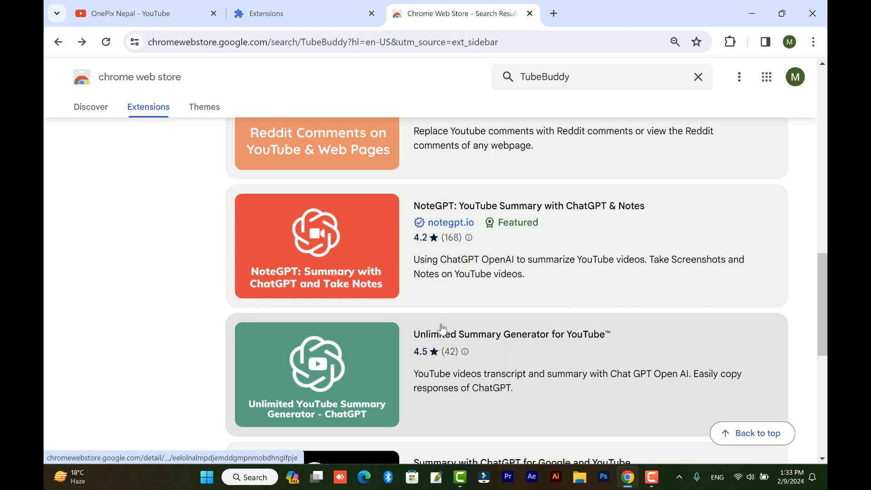
{"action": "scroll", "coordinate": [461, 338], "scroll_direction": "down", "scroll_amount": 3}
{"action": "scroll", "coordinate": [549, 346], "scroll_direction": "up", "scroll_amount": 10}
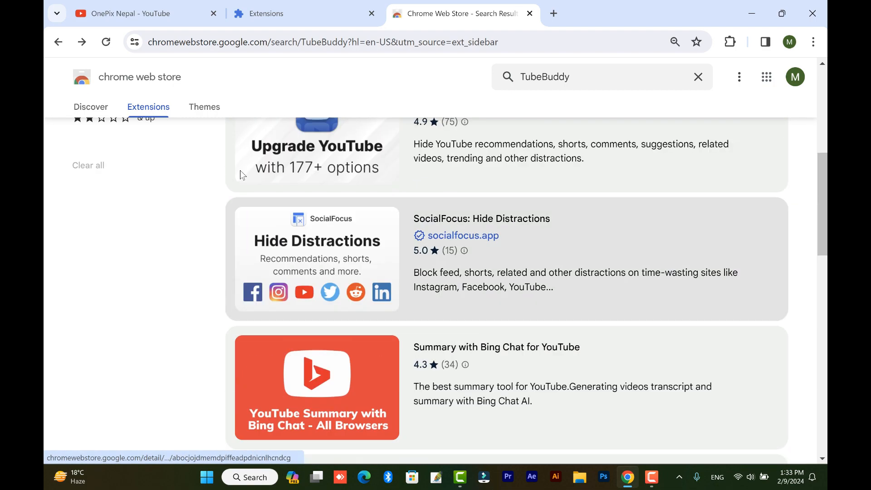
{"action": "scroll", "coordinate": [341, 197], "scroll_direction": "up", "scroll_amount": 2}
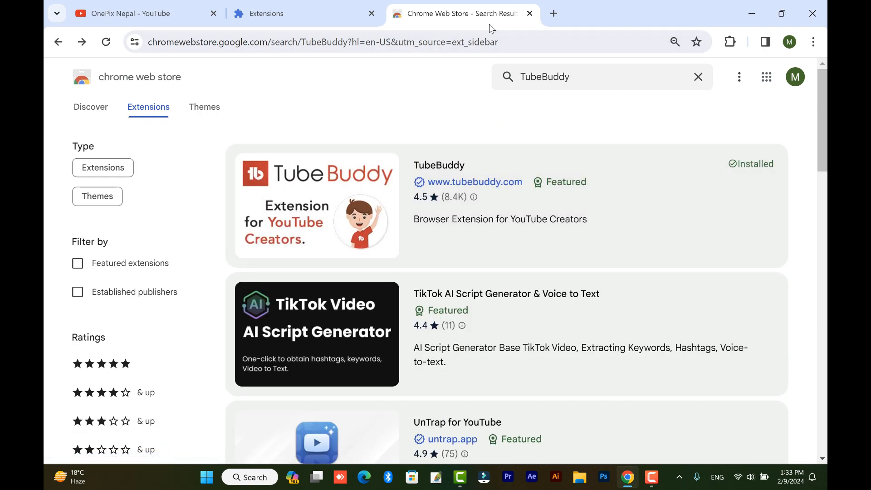
Close the Chrome Web Store, review TubeBuddy's enabled state among the installed extensions, and close the Extensions page
{"action": "left_click", "coordinate": [530, 14]}
{"action": "scroll", "coordinate": [567, 305], "scroll_direction": "up", "scroll_amount": 4}
{"action": "scroll", "coordinate": [539, 305], "scroll_direction": "down", "scroll_amount": 4}
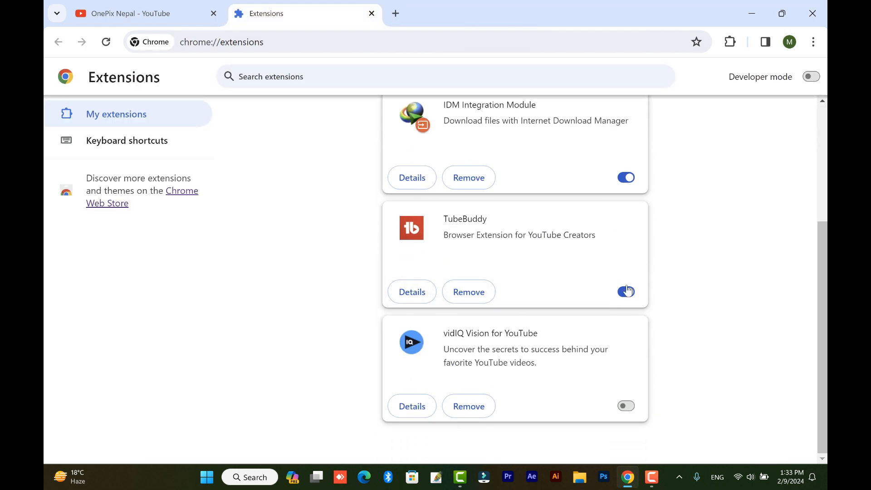
{"action": "left_click", "coordinate": [371, 13]}
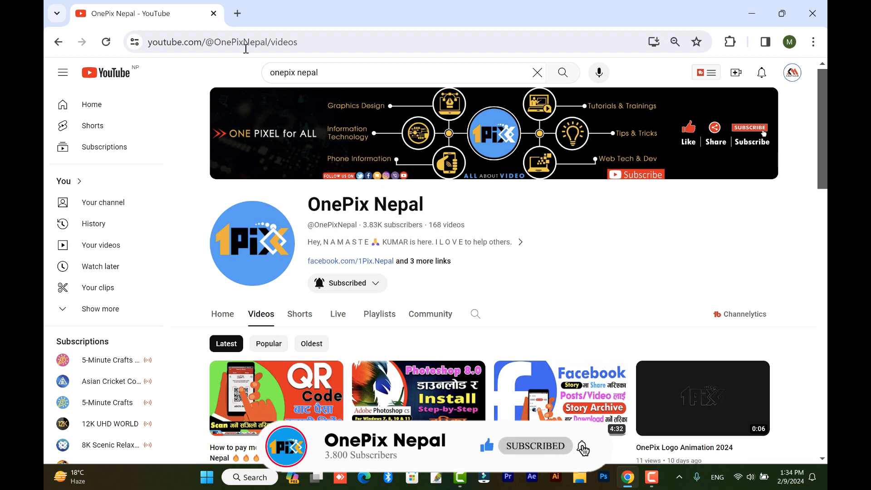
Go to the YouTube home page and open YouTube Studio for the signed-in account
{"action": "left_click", "coordinate": [794, 80]}
{"action": "left_click", "coordinate": [92, 111]}
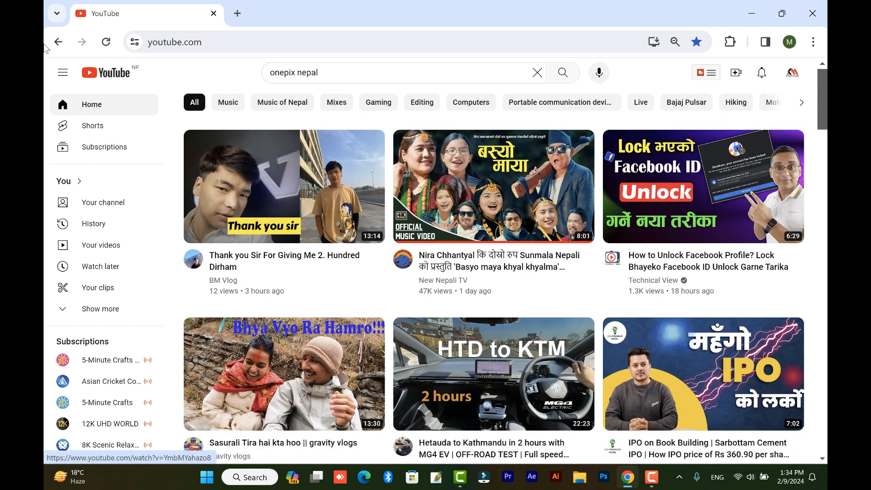
{"action": "left_click", "coordinate": [792, 75]}
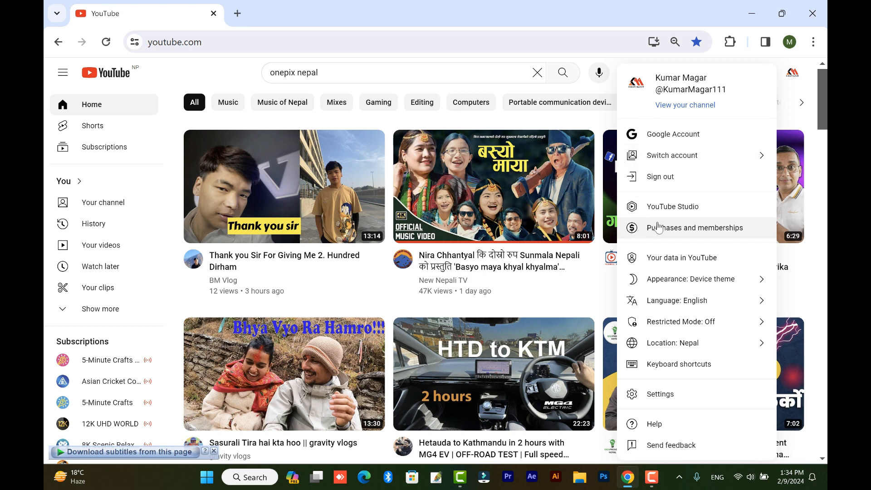
{"action": "mouse_move", "coordinate": [620, 193]}
{"action": "left_mouse_down"}
{"action": "mouse_move", "coordinate": [691, 238]}
{"action": "mouse_move", "coordinate": [747, 223]}
{"action": "left_mouse_up"}
{"action": "key", "text": "Escape"}
{"action": "left_click", "coordinate": [675, 210]}
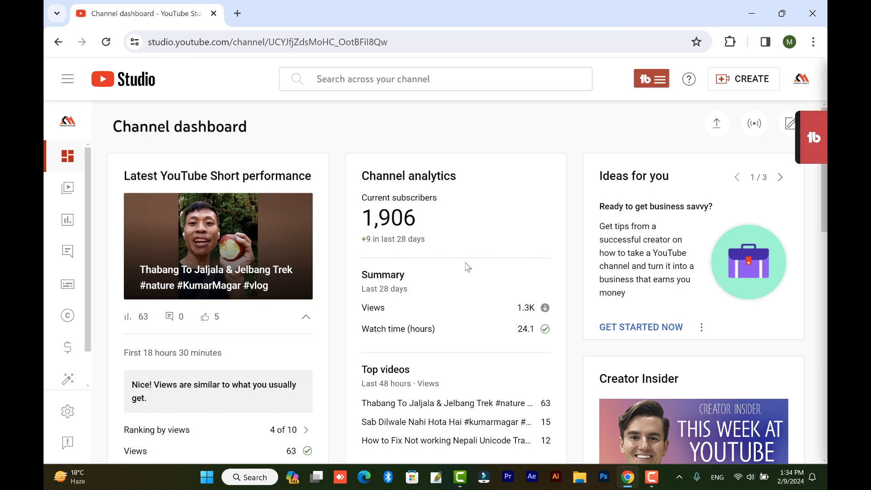
Look over the channel dashboard and open the channel's content list
{"action": "scroll", "coordinate": [434, 286], "scroll_direction": "down", "scroll_amount": 2}
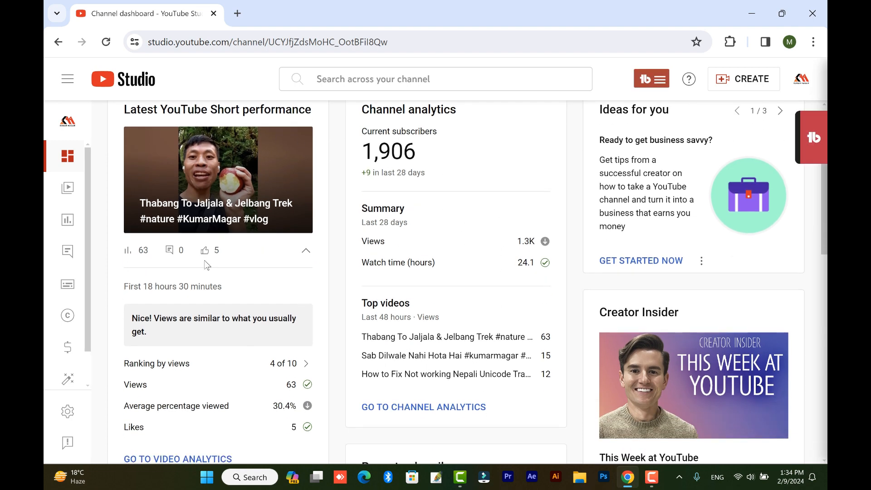
{"action": "scroll", "coordinate": [411, 313], "scroll_direction": "up", "scroll_amount": 2}
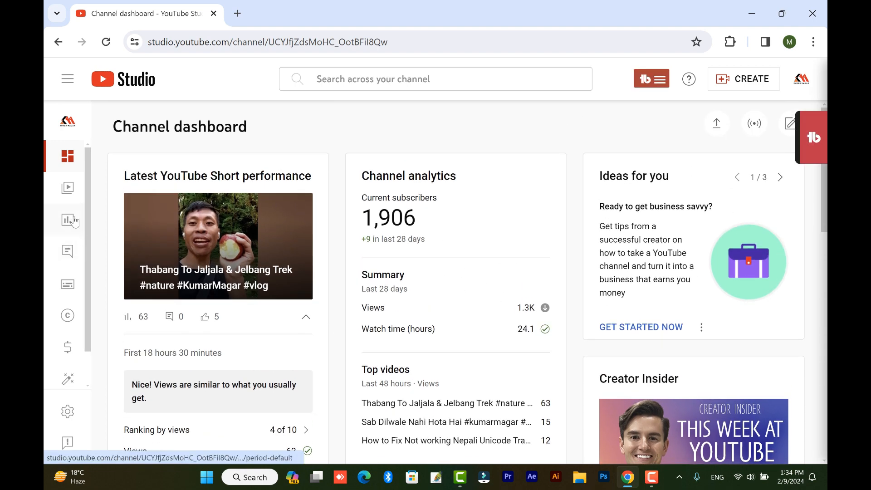
{"action": "left_click", "coordinate": [63, 189]}
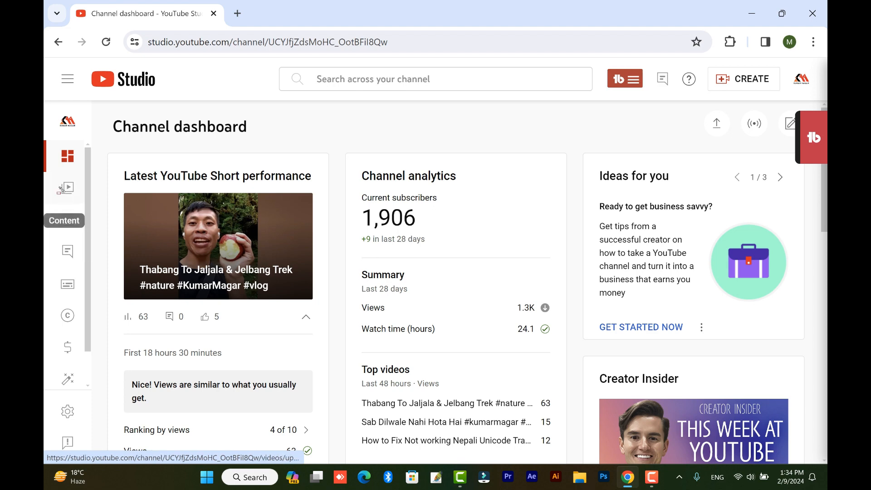
{"action": "left_click_drag", "start_coordinate": [47, 175], "coordinate": [95, 211]}
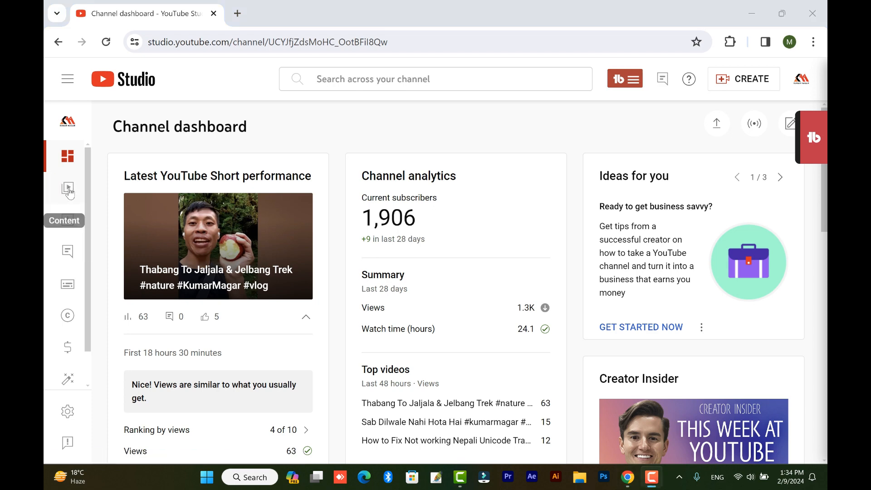
Find the "Dharapani Shivaratri Fair Vlog" video in the video list and open its details for editing
{"action": "scroll", "coordinate": [242, 295], "scroll_direction": "down", "scroll_amount": 2}
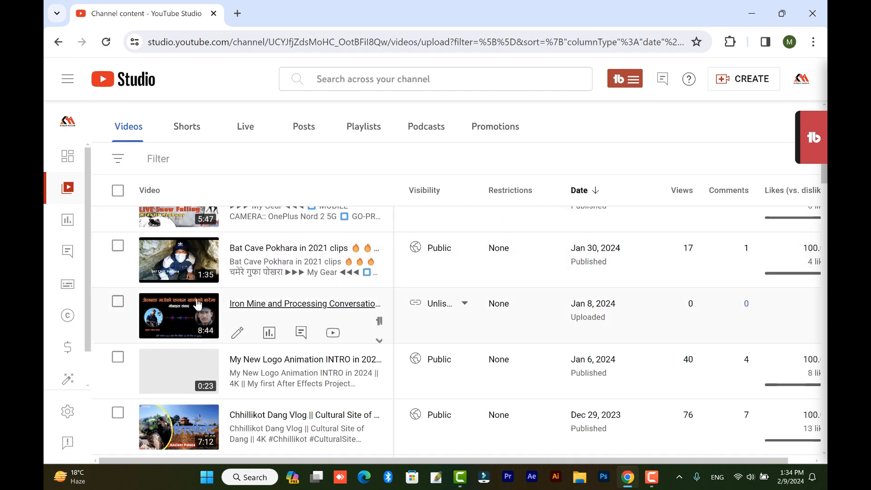
{"action": "scroll", "coordinate": [335, 315], "scroll_direction": "down", "scroll_amount": 4}
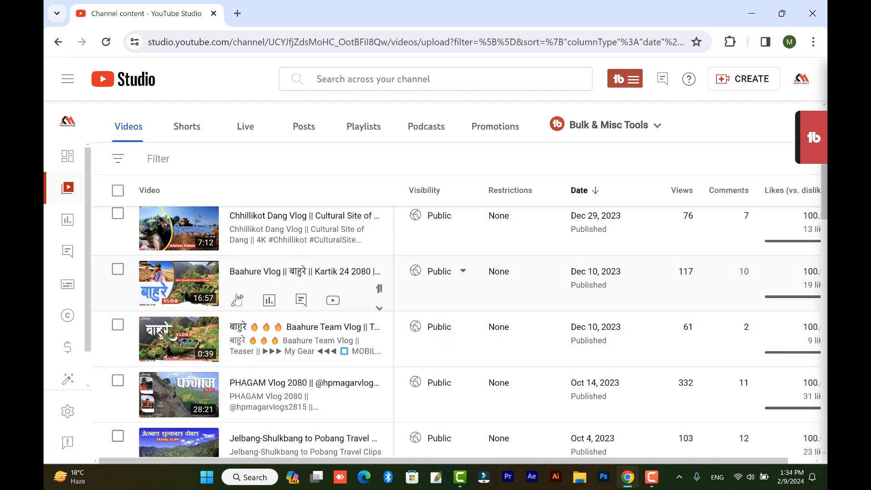
{"action": "scroll", "coordinate": [306, 372], "scroll_direction": "down", "scroll_amount": 5}
{"action": "scroll", "coordinate": [307, 371], "scroll_direction": "down", "scroll_amount": 1}
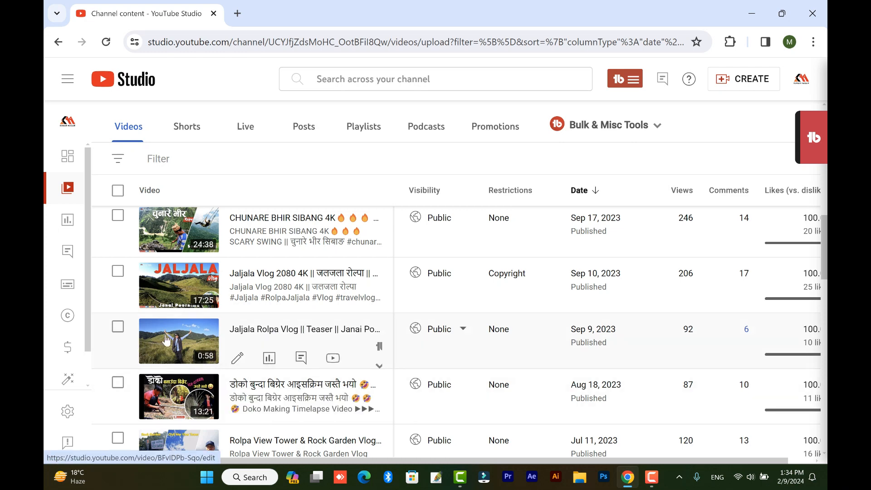
{"action": "scroll", "coordinate": [187, 352], "scroll_direction": "down", "scroll_amount": 12}
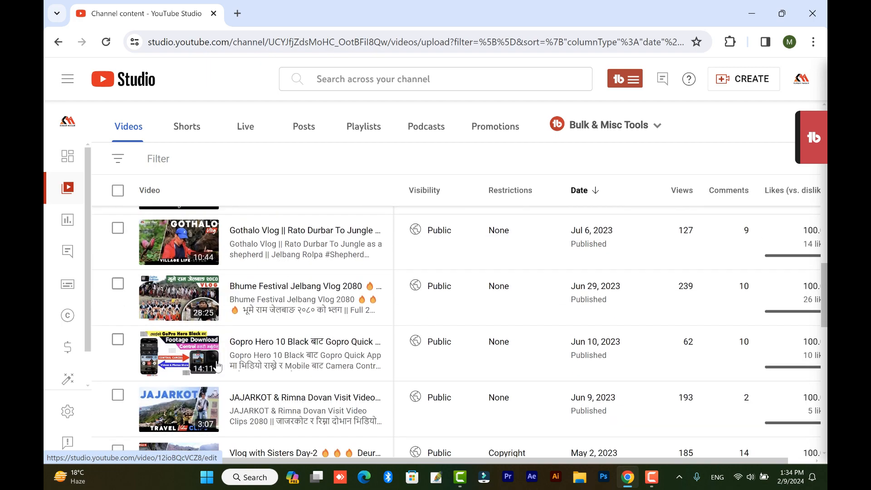
{"action": "scroll", "coordinate": [217, 368], "scroll_direction": "down", "scroll_amount": 9}
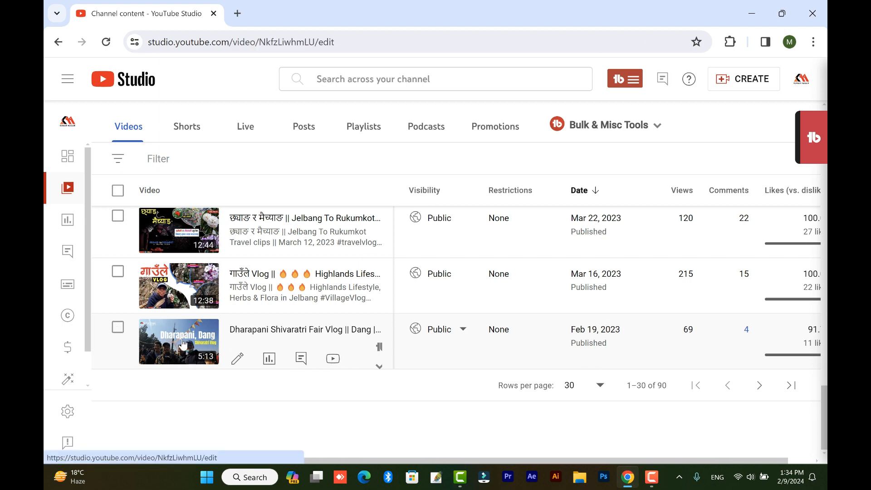
{"action": "left_click", "coordinate": [182, 342]}
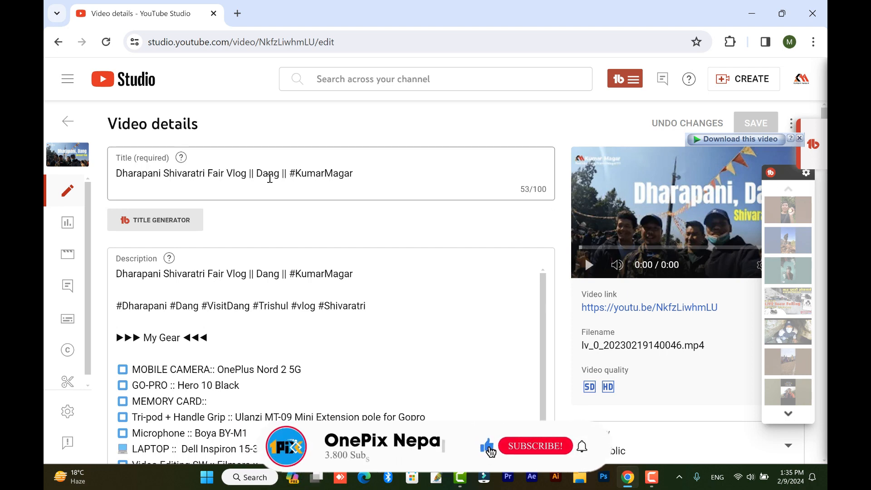
Open the browser's download history
{"action": "left_click", "coordinate": [813, 42]}
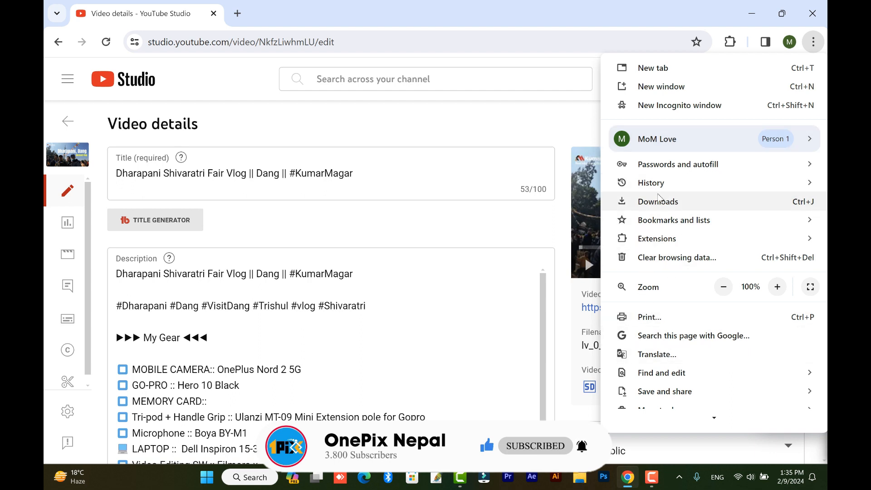
{"action": "left_click", "coordinate": [671, 211]}
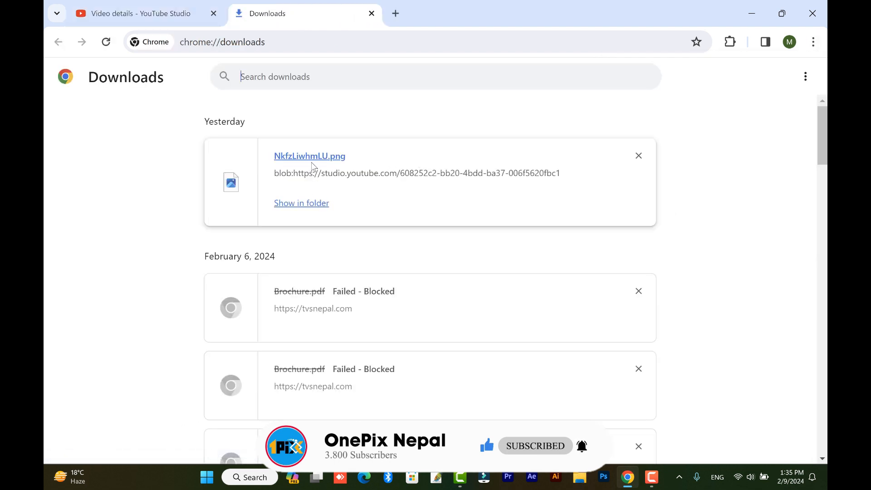
Show the downloaded thumbnail NkfzLiwhmLU.png in its folder, view it in the photo viewer, and close the viewer, folder and download history
{"action": "left_click", "coordinate": [300, 204]}
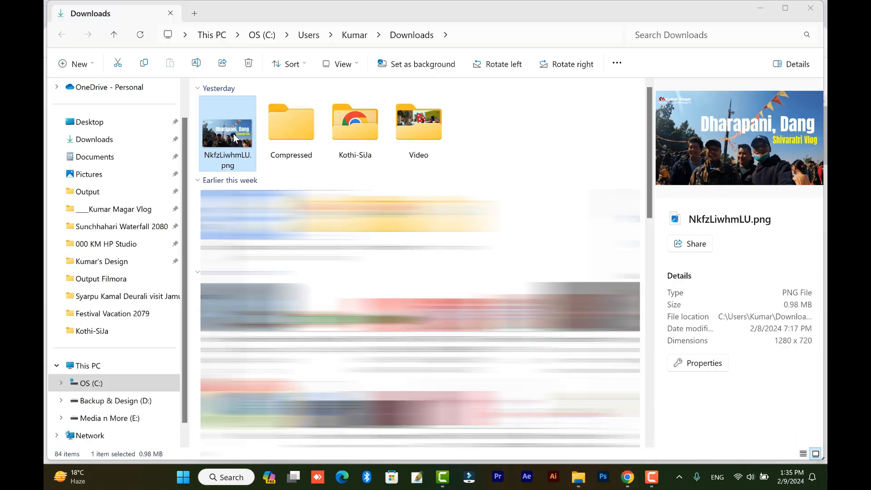
{"action": "double_click", "coordinate": [233, 133]}
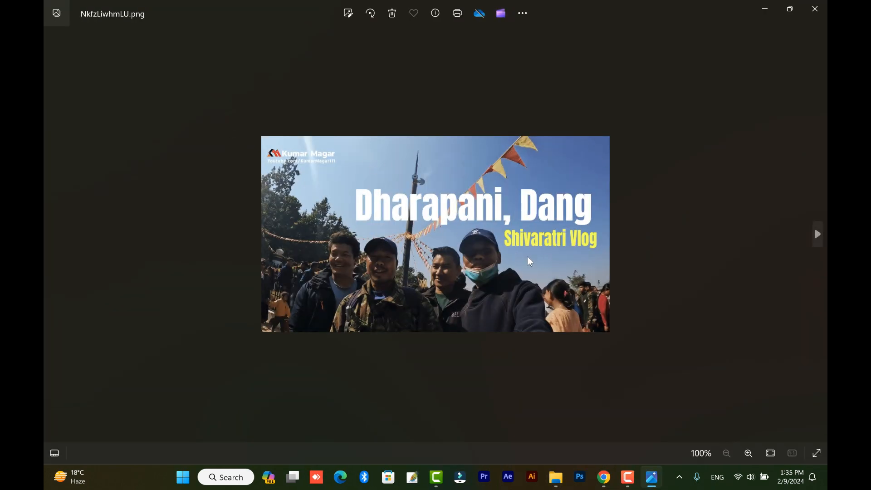
{"action": "left_click", "coordinate": [815, 8]}
{"action": "left_click", "coordinate": [811, 8]}
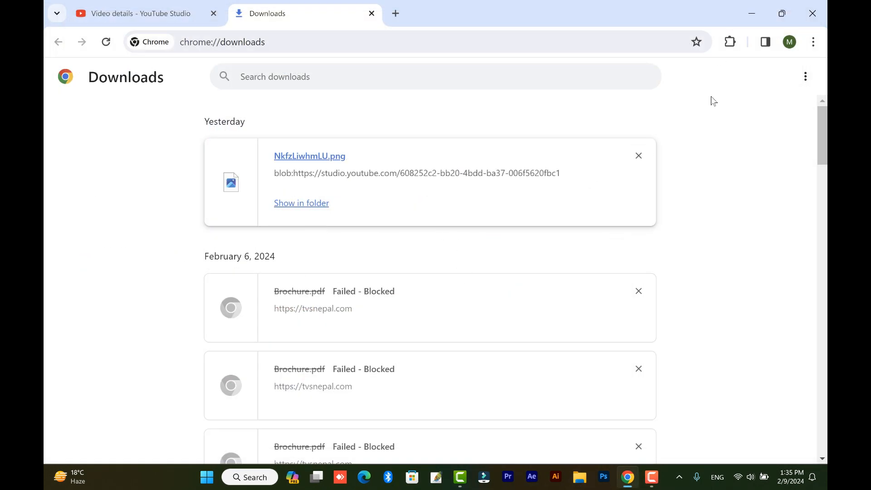
{"action": "left_click", "coordinate": [371, 13]}
Return to the channel content list and open the details of the "Jaljala Rolpa Vlog || Teaser || Janai Poornima 2080" video
{"action": "left_click", "coordinate": [89, 113]}
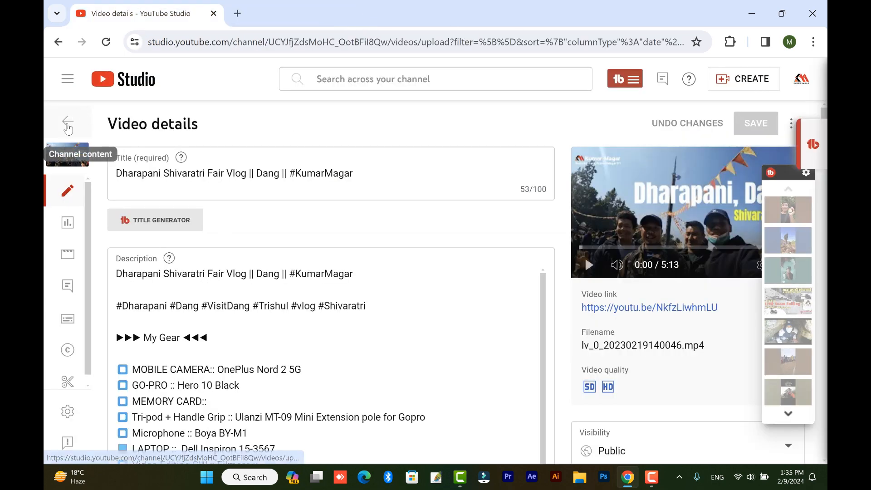
{"action": "scroll", "coordinate": [138, 390], "scroll_direction": "down", "scroll_amount": 15}
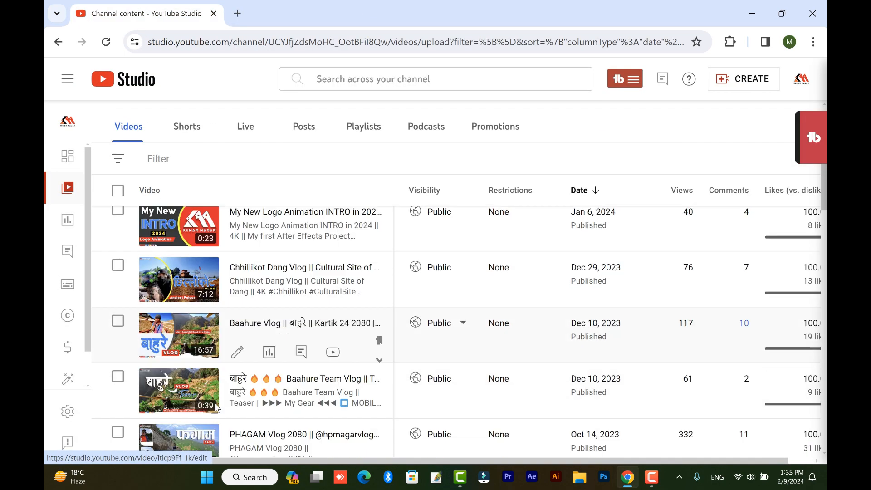
{"action": "scroll", "coordinate": [217, 408], "scroll_direction": "up", "scroll_amount": 5}
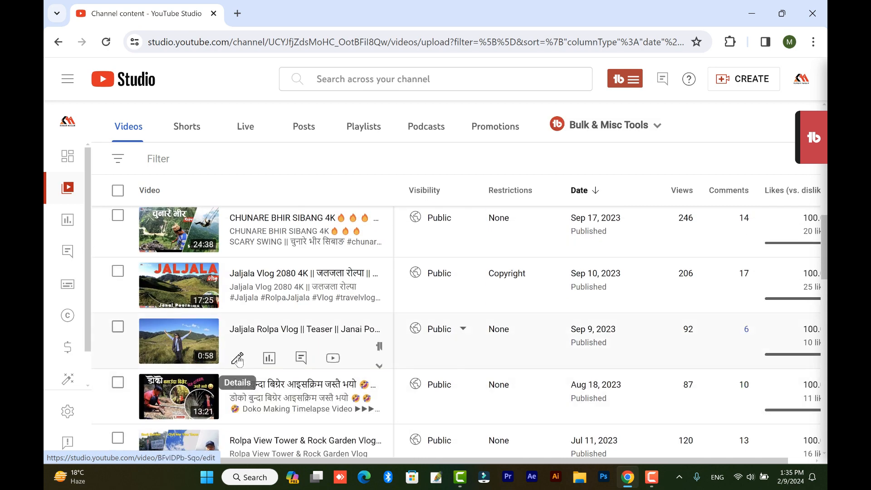
{"action": "left_click", "coordinate": [238, 358]}
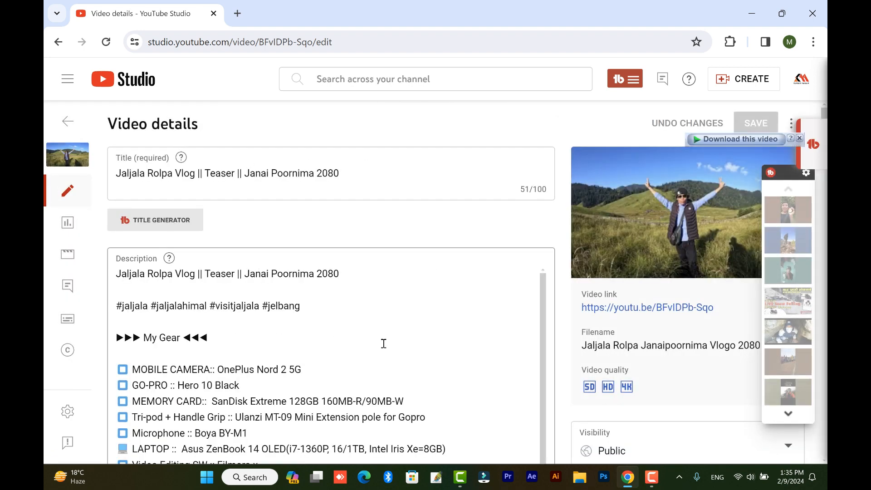
Open TubeBuddy's Thumbnail Generator from the Thumbnail section of the video details
{"action": "scroll", "coordinate": [406, 343], "scroll_direction": "down", "scroll_amount": 15}
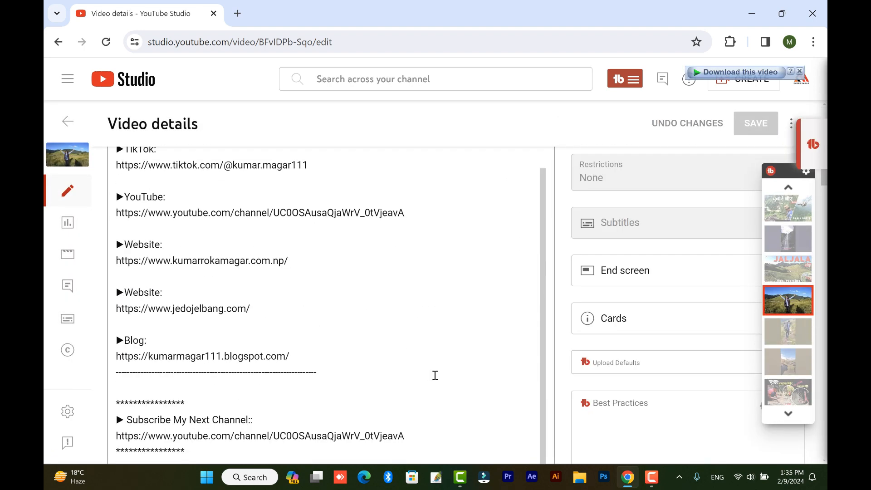
{"action": "scroll", "coordinate": [434, 375], "scroll_direction": "down", "scroll_amount": 10}
{"action": "scroll", "coordinate": [439, 380], "scroll_direction": "up", "scroll_amount": 3}
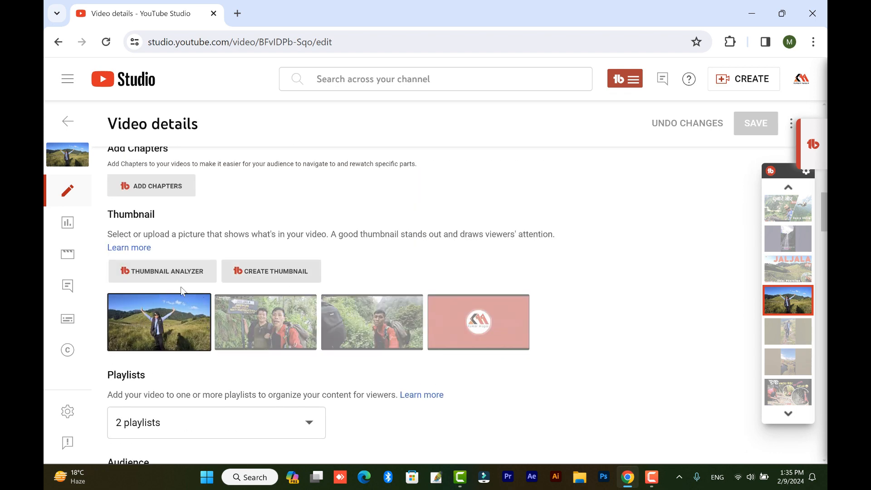
{"action": "mouse_move", "coordinate": [198, 299]}
{"action": "left_click_drag", "start_coordinate": [109, 260], "coordinate": [223, 288]}
{"action": "left_click_drag", "start_coordinate": [229, 259], "coordinate": [317, 282]}
{"action": "key", "text": "Escape"}
{"action": "mouse_move", "coordinate": [217, 251]}
{"action": "left_mouse_down"}
{"action": "mouse_move", "coordinate": [274, 291]}
{"action": "mouse_move", "coordinate": [324, 296]}
{"action": "left_mouse_up"}
{"action": "key", "text": "Escape"}
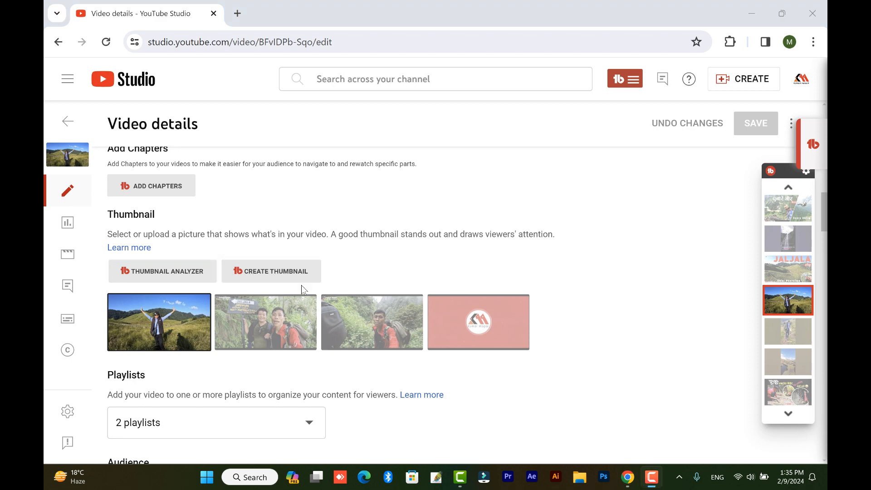
{"action": "left_click", "coordinate": [278, 275]}
{"action": "left_click_drag", "start_coordinate": [450, 169], "coordinate": [428, 100]}
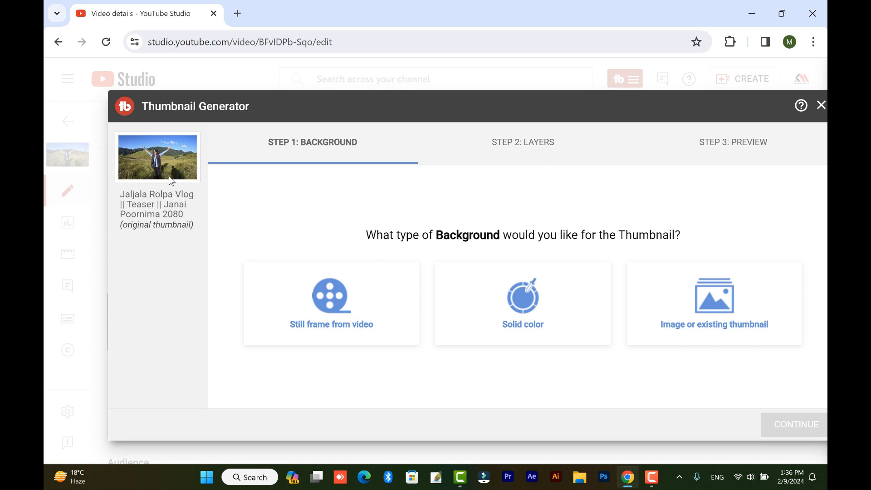
{"action": "left_click_drag", "start_coordinate": [112, 124], "coordinate": [209, 226]}
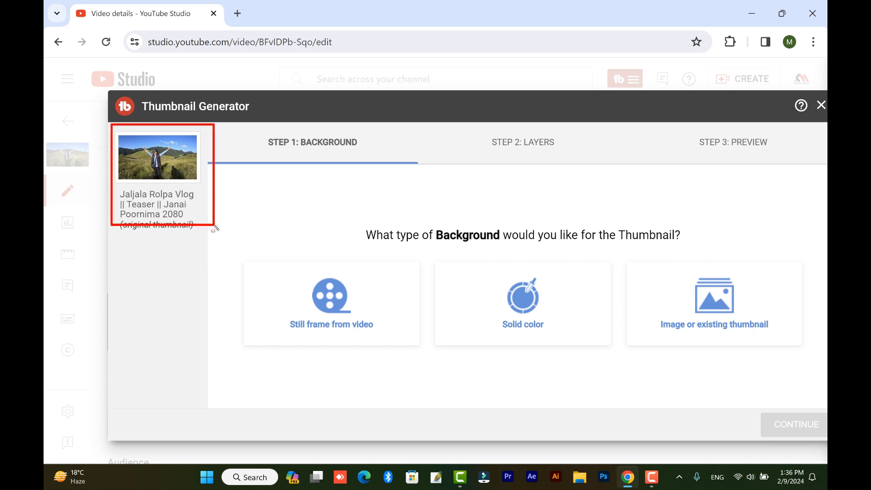
{"action": "left_click_drag", "start_coordinate": [135, 106], "coordinate": [272, 124]}
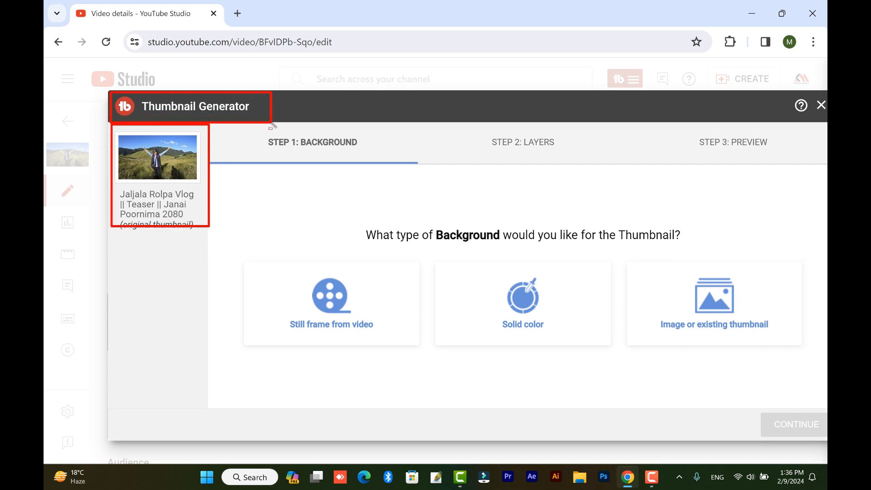
{"action": "key", "text": "Escape"}
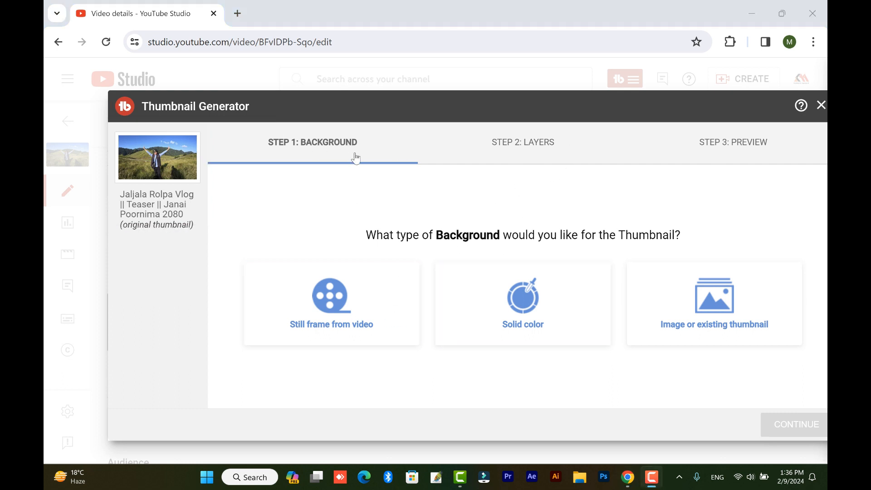
{"action": "mouse_move", "coordinate": [263, 132]}
{"action": "left_mouse_down"}
{"action": "mouse_move", "coordinate": [359, 164]}
{"action": "mouse_move", "coordinate": [377, 160]}
{"action": "left_mouse_up"}
{"action": "left_click_drag", "start_coordinate": [467, 118], "coordinate": [574, 153]}
{"action": "mouse_move", "coordinate": [704, 118]}
{"action": "left_mouse_down"}
{"action": "mouse_move", "coordinate": [772, 169]}
{"action": "mouse_move", "coordinate": [785, 165]}
{"action": "left_mouse_up"}
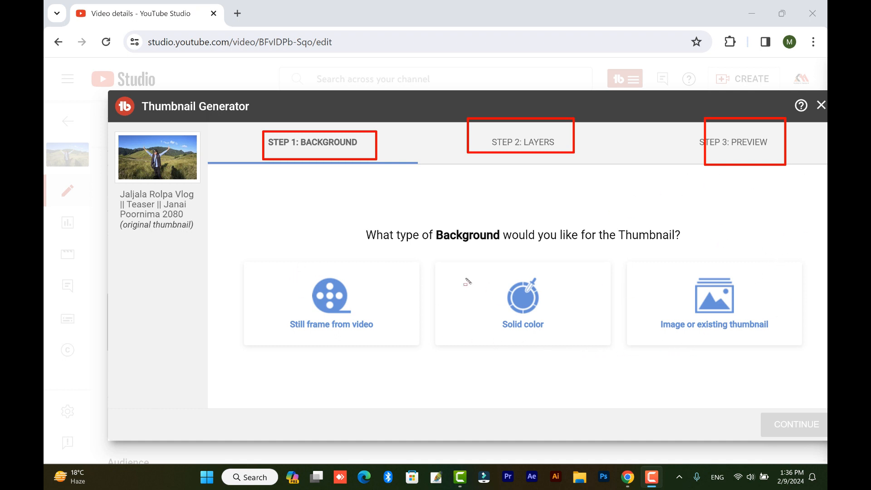
{"action": "key", "text": "Escape"}
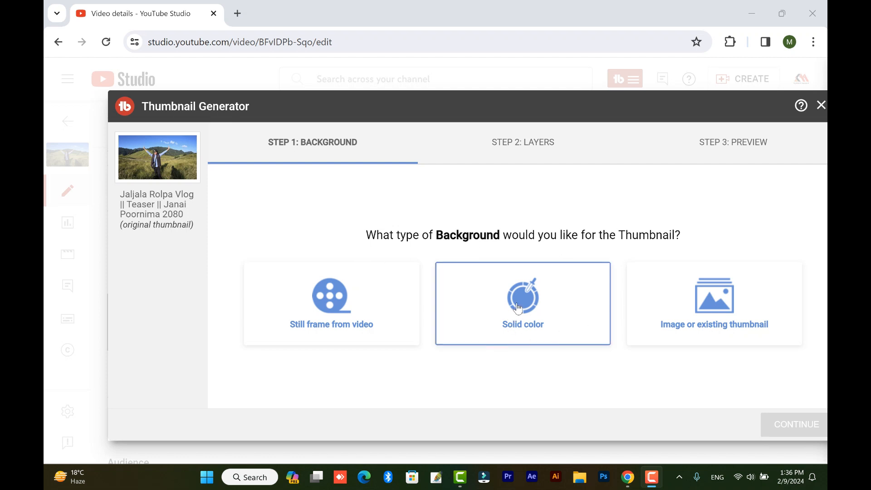
Choose a solid color background, set it to dark green #08572a, and continue to the Layers step
{"action": "left_click", "coordinate": [532, 313]}
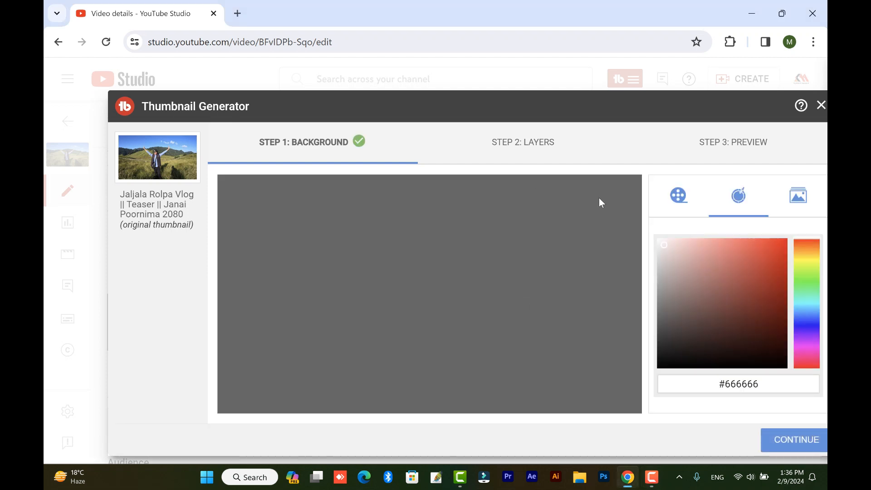
{"action": "left_click_drag", "start_coordinate": [680, 254], "coordinate": [774, 323]}
{"action": "left_click", "coordinate": [806, 255]}
{"action": "left_click", "coordinate": [806, 293]}
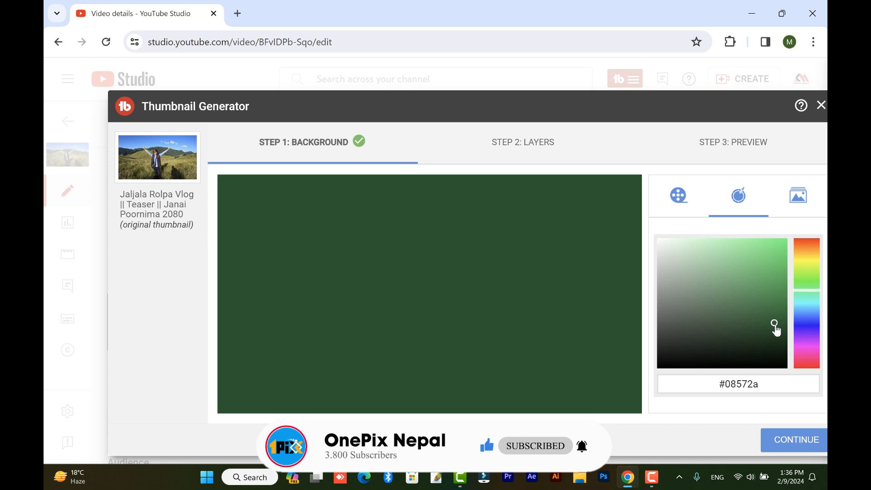
{"action": "left_click", "coordinate": [787, 442]}
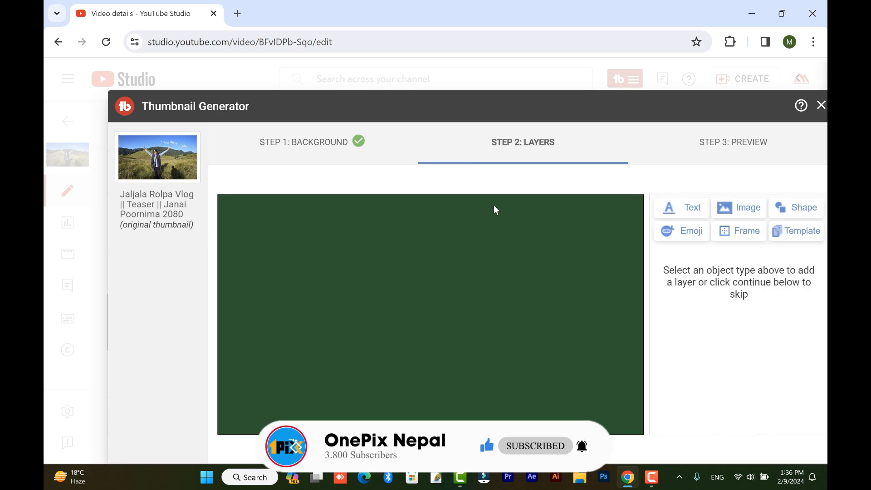
Return to the Background step and use the orange and red diagonal-striped preset image as the thumbnail background
{"action": "left_click", "coordinate": [318, 141]}
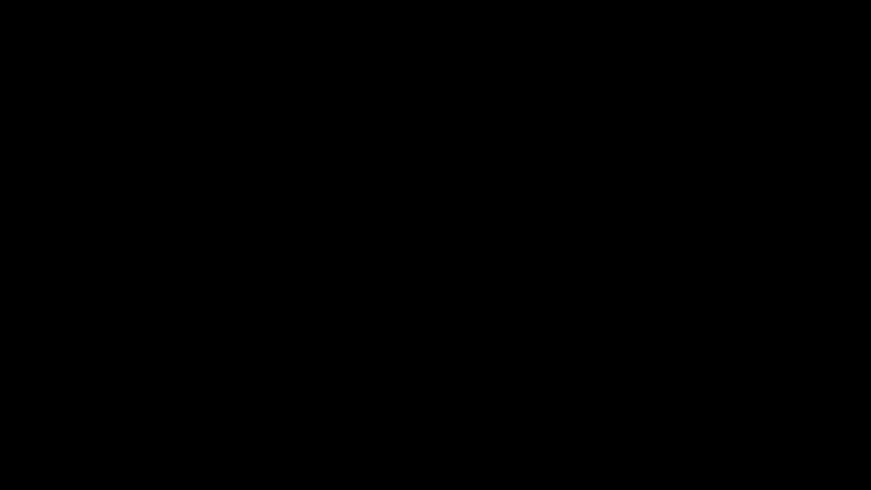
{"action": "key", "text": "ctrl+minus"}
{"action": "left_click", "coordinate": [723, 183]}
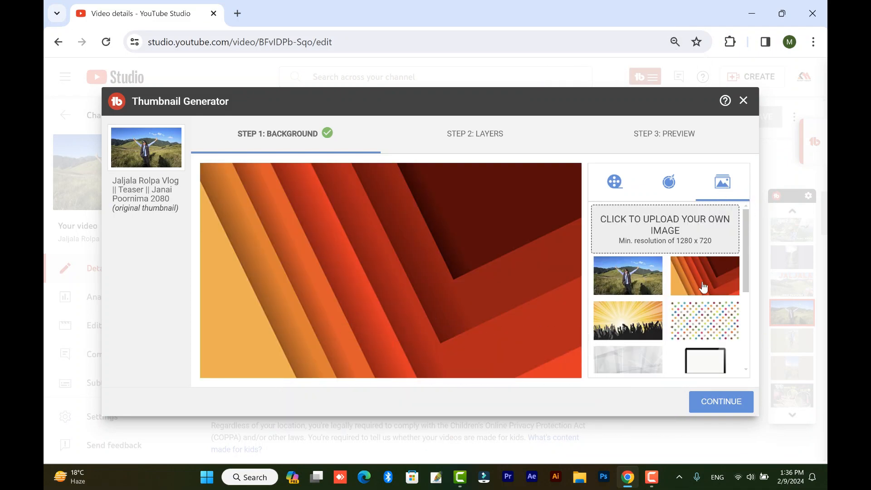
{"action": "scroll", "coordinate": [694, 332], "scroll_direction": "down", "scroll_amount": 3}
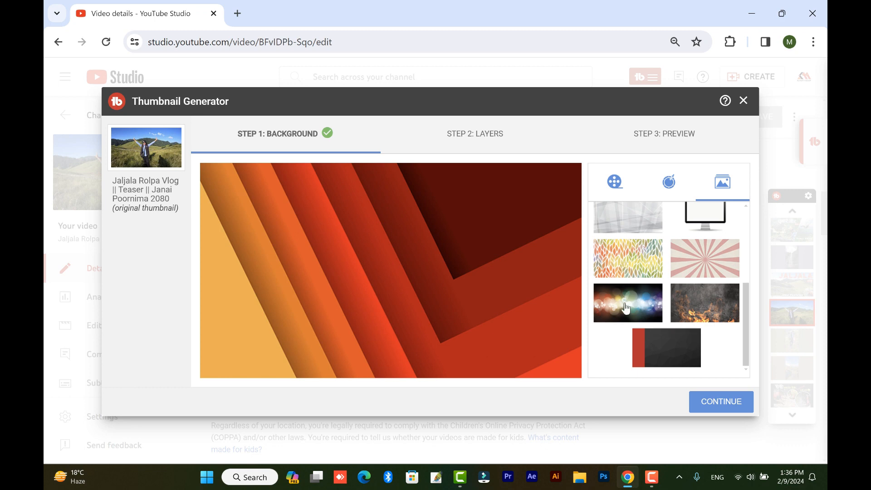
{"action": "scroll", "coordinate": [665, 336], "scroll_direction": "up", "scroll_amount": 3}
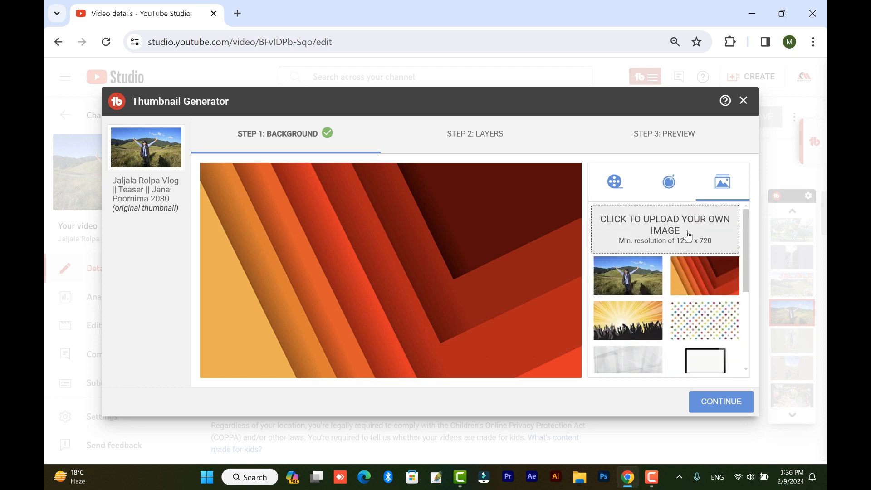
{"action": "left_click", "coordinate": [669, 225]}
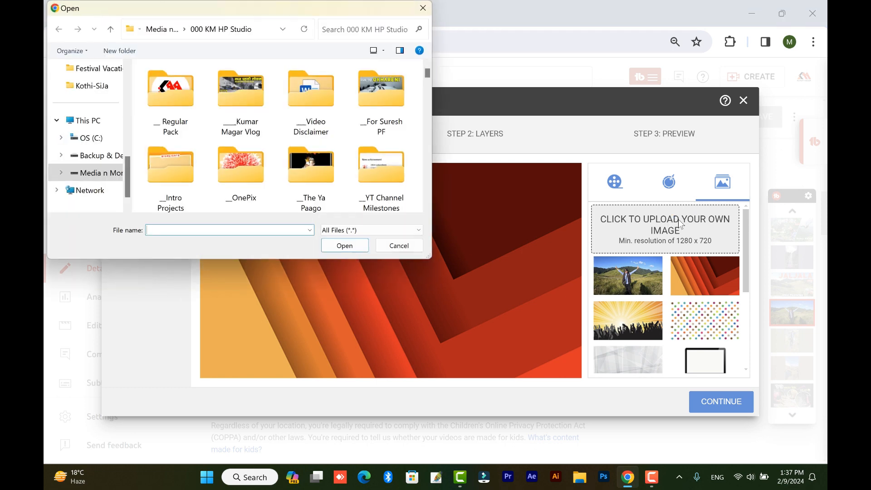
{"action": "scroll", "coordinate": [243, 162], "scroll_direction": "down", "scroll_amount": 10}
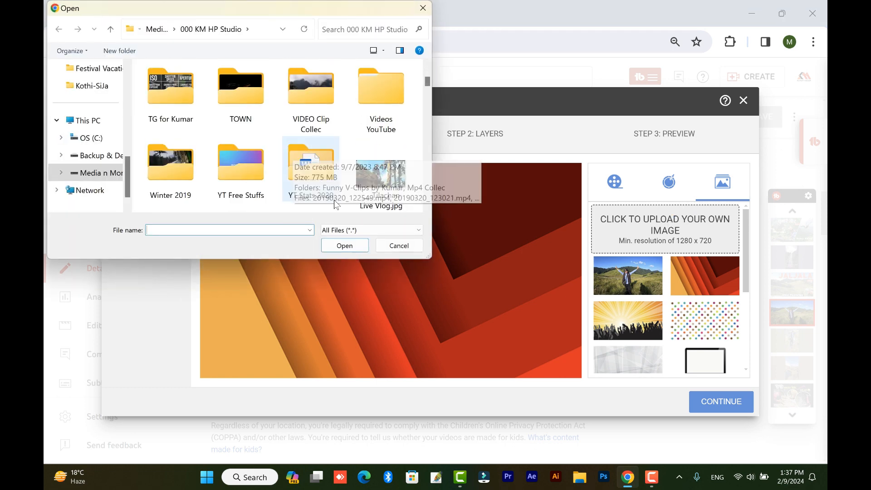
{"action": "left_click", "coordinate": [399, 245]}
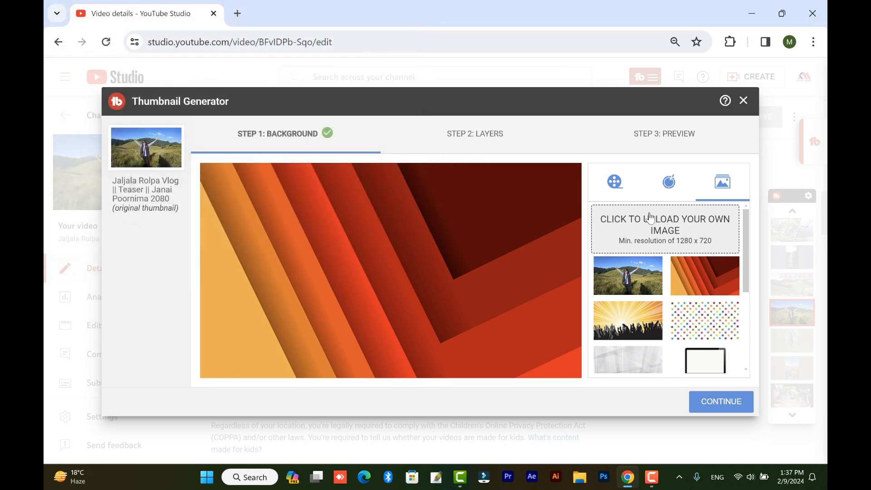
Look over the still-frame, solid color and image options for the thumbnail background
{"action": "left_click", "coordinate": [613, 183]}
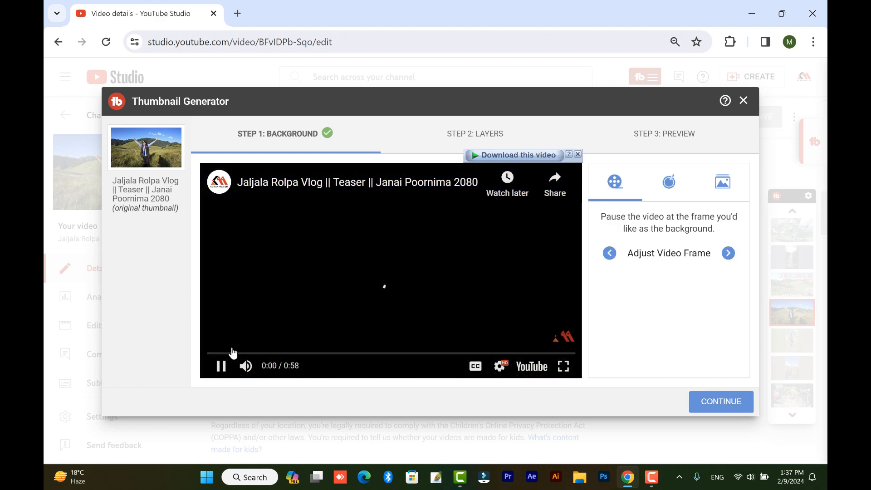
{"action": "left_click", "coordinate": [665, 192]}
{"action": "left_click", "coordinate": [722, 193]}
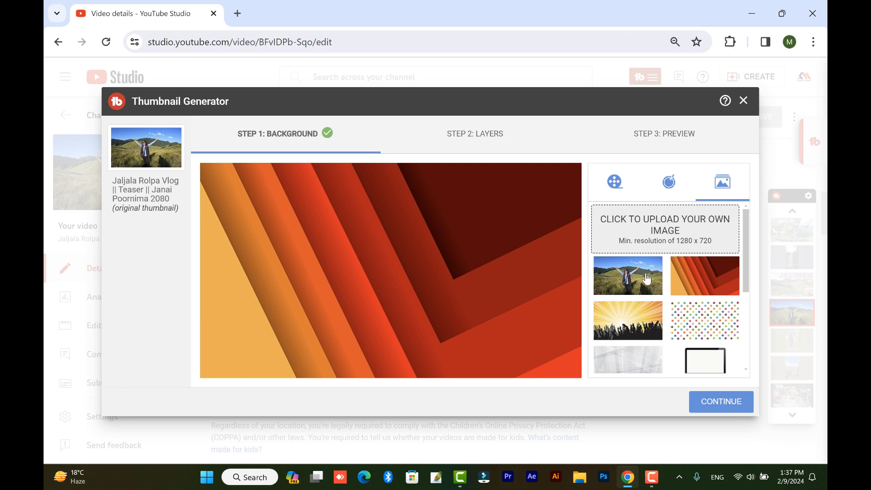
Try to upload Agriculture_land_of_Nepal.jpg as the thumbnail's background image and dismiss the Pro license offer
{"action": "left_click", "coordinate": [669, 227]}
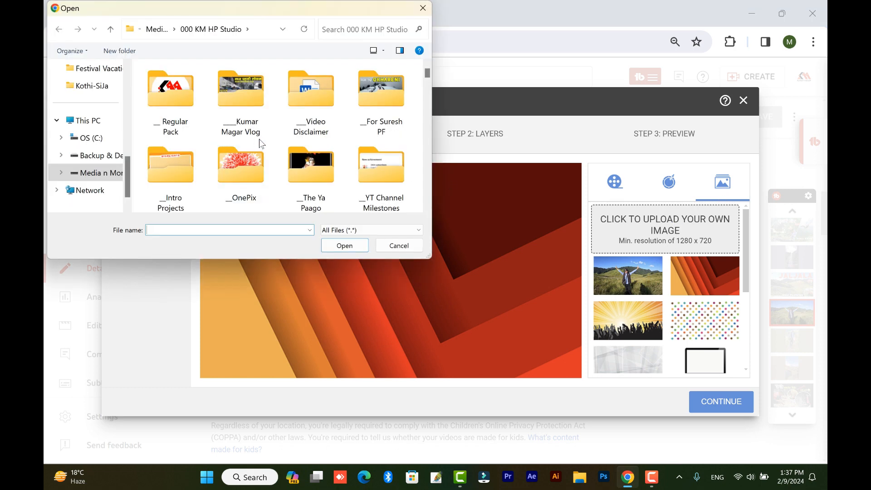
{"action": "scroll", "coordinate": [358, 154], "scroll_direction": "down", "scroll_amount": 3}
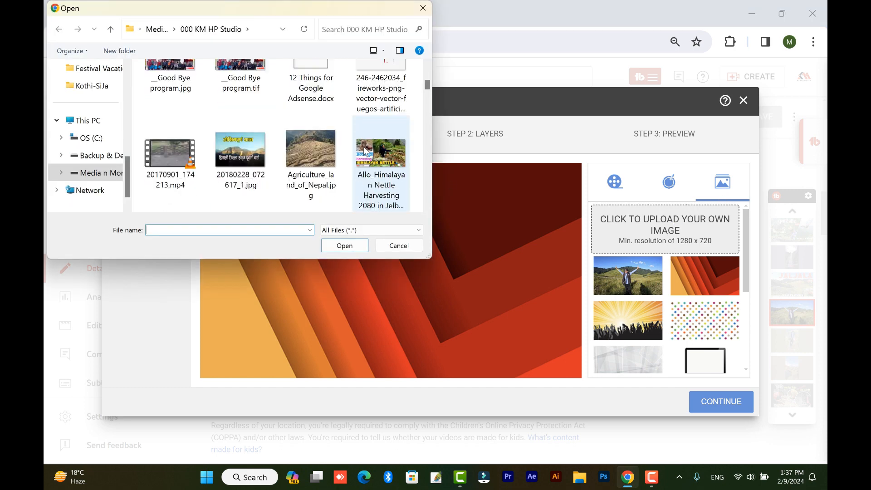
{"action": "left_click", "coordinate": [308, 143]}
{"action": "left_click", "coordinate": [354, 246]}
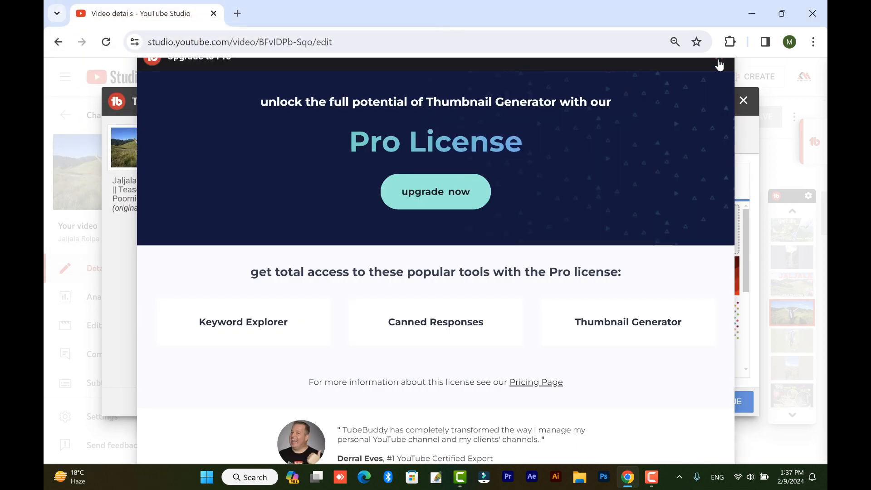
{"action": "left_click", "coordinate": [718, 61]}
Browse the preset background images and try a different solid color for the thumbnail background
{"action": "scroll", "coordinate": [699, 313], "scroll_direction": "down", "scroll_amount": 5}
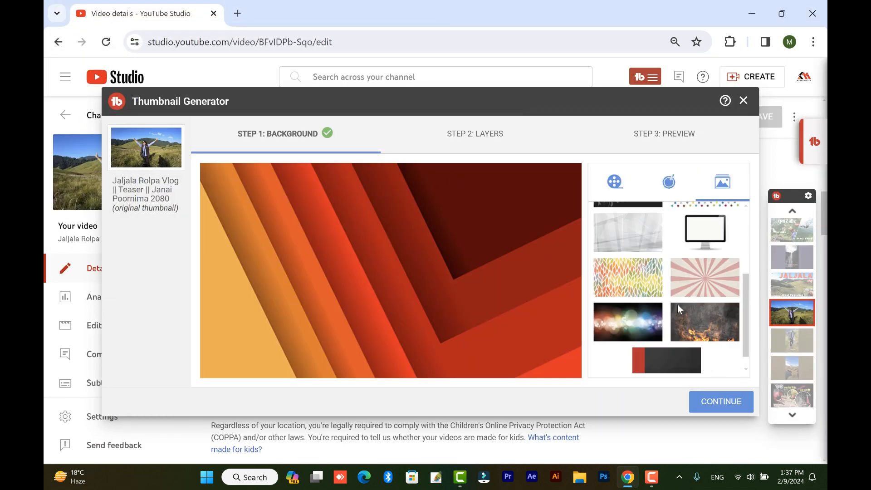
{"action": "scroll", "coordinate": [715, 333], "scroll_direction": "up", "scroll_amount": 5}
{"action": "scroll", "coordinate": [715, 333], "scroll_direction": "down", "scroll_amount": 3}
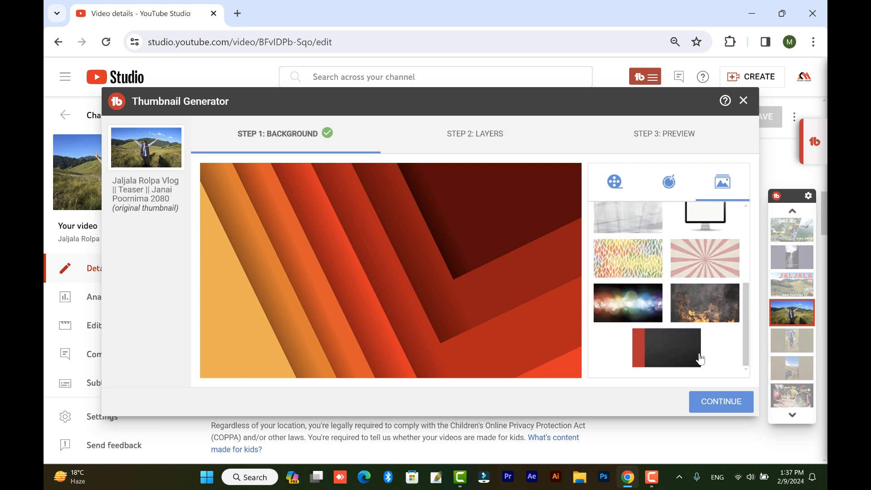
{"action": "left_click", "coordinate": [669, 181]}
{"action": "left_click_drag", "start_coordinate": [709, 293], "coordinate": [696, 239]}
Switch the thumbnail background to a still frame from the video and pause playback at about 0:02
{"action": "left_click", "coordinate": [614, 182]}
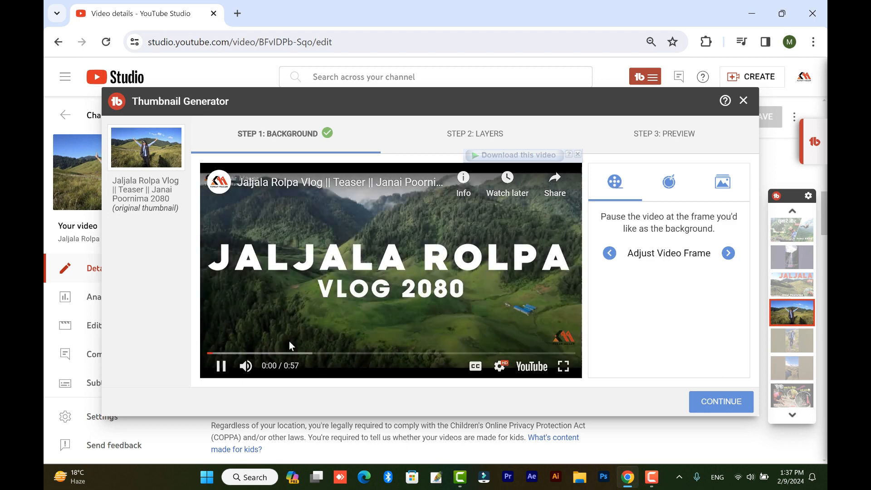
{"action": "left_click", "coordinate": [222, 367]}
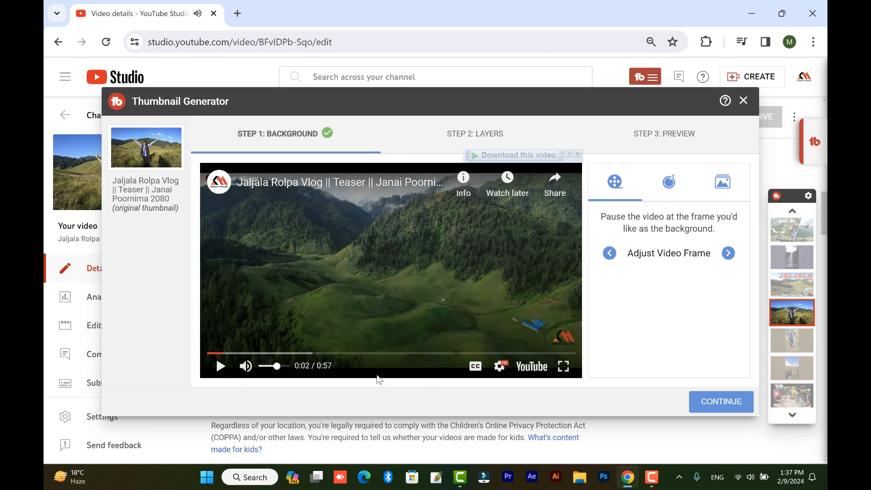
Mute and play the video, seek through it for a background frame, and pause at about 0:05
{"action": "left_click", "coordinate": [245, 366]}
{"action": "left_click", "coordinate": [221, 366]}
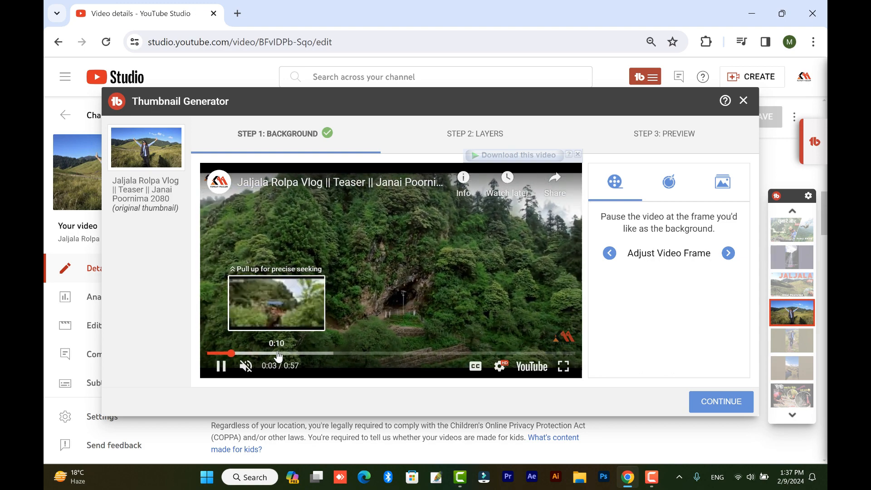
{"action": "left_click", "coordinate": [271, 353]}
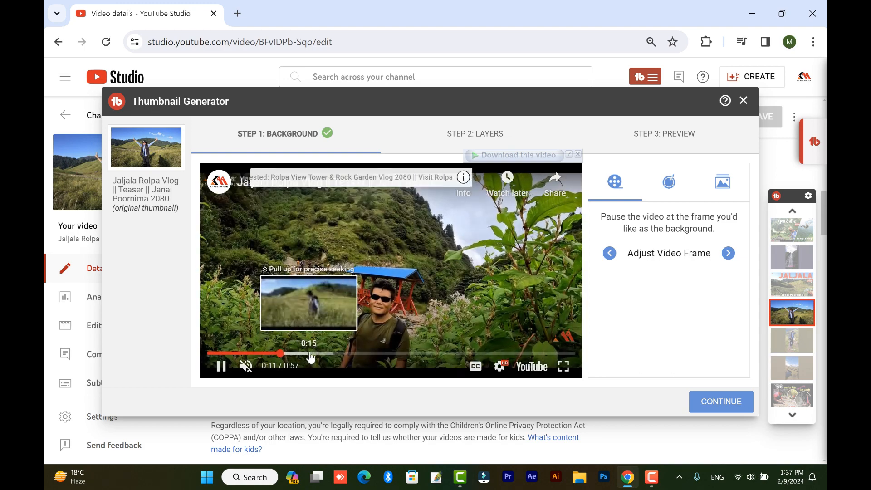
{"action": "left_click", "coordinate": [311, 354]}
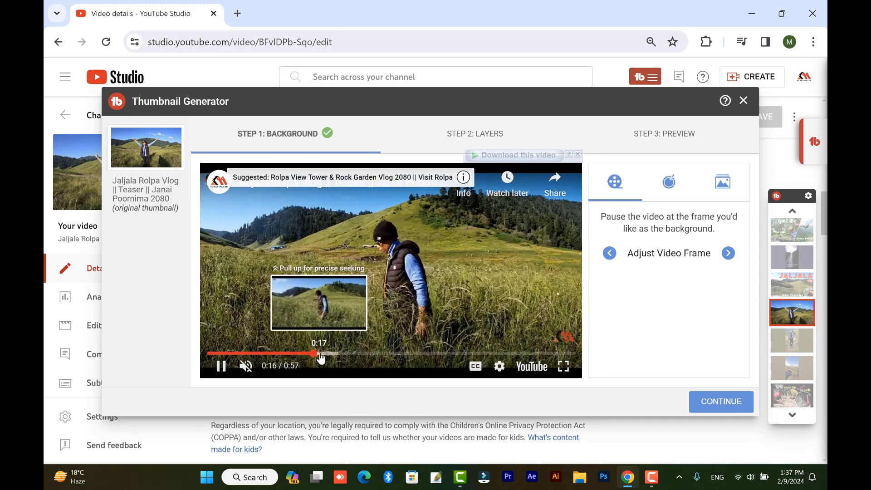
{"action": "left_click", "coordinate": [270, 354]}
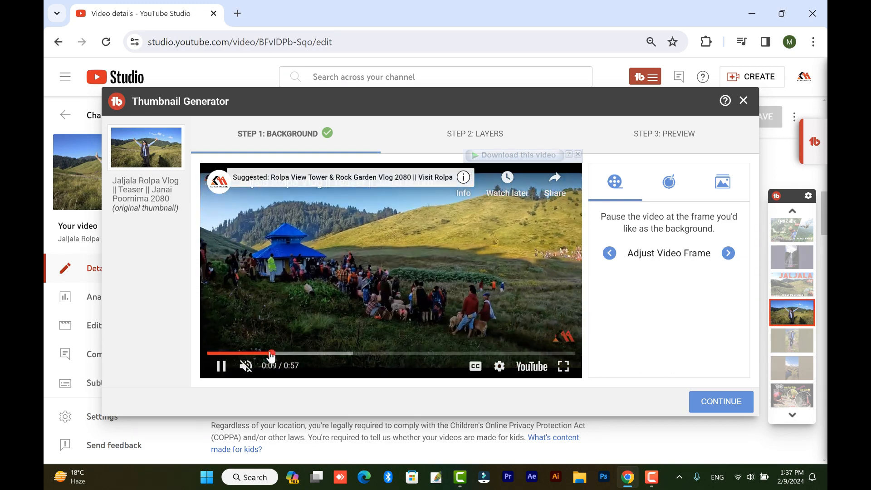
{"action": "left_click", "coordinate": [256, 354]}
{"action": "left_click", "coordinate": [237, 354]}
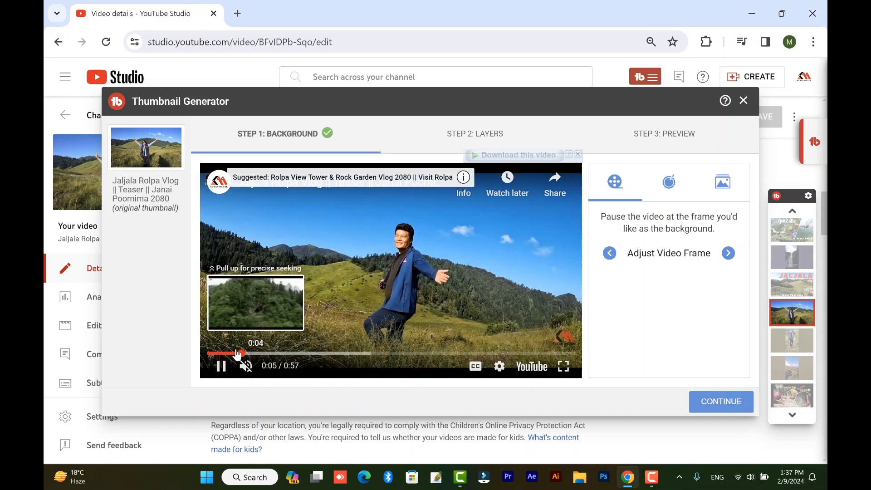
{"action": "left_click", "coordinate": [221, 366]}
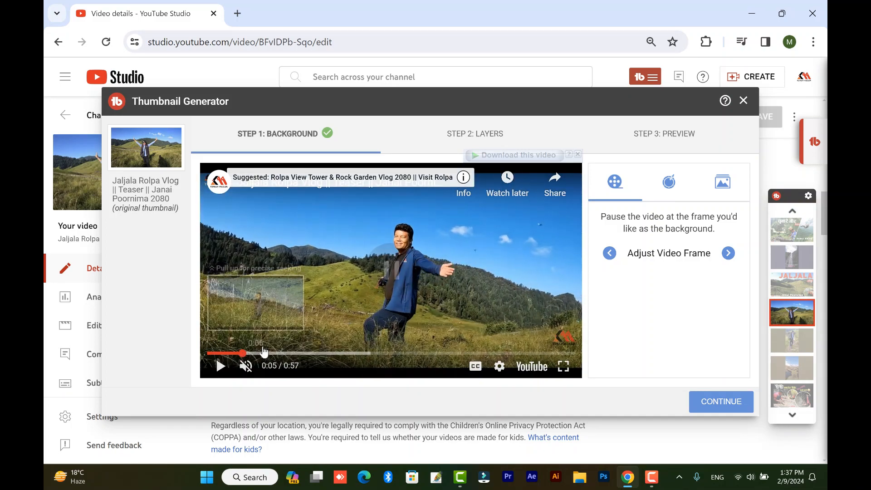
Compare other frames of the paused video up to about 0:20 and return to about 0:05
{"action": "left_click", "coordinate": [234, 354]}
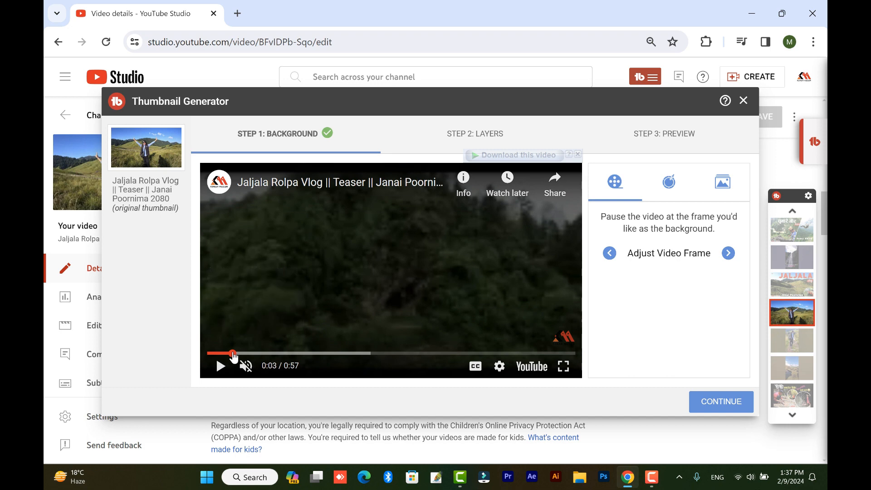
{"action": "left_click", "coordinate": [267, 354]}
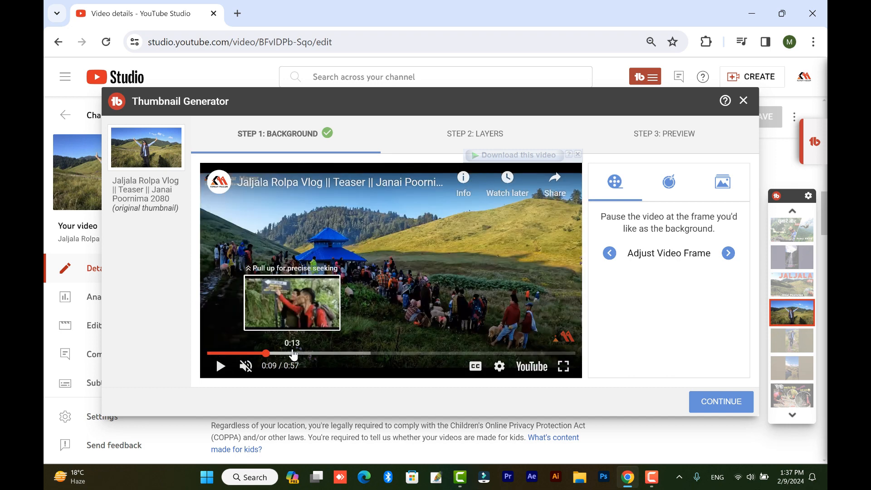
{"action": "left_click", "coordinate": [291, 354]}
{"action": "left_click", "coordinate": [318, 353]}
{"action": "left_click", "coordinate": [342, 354]}
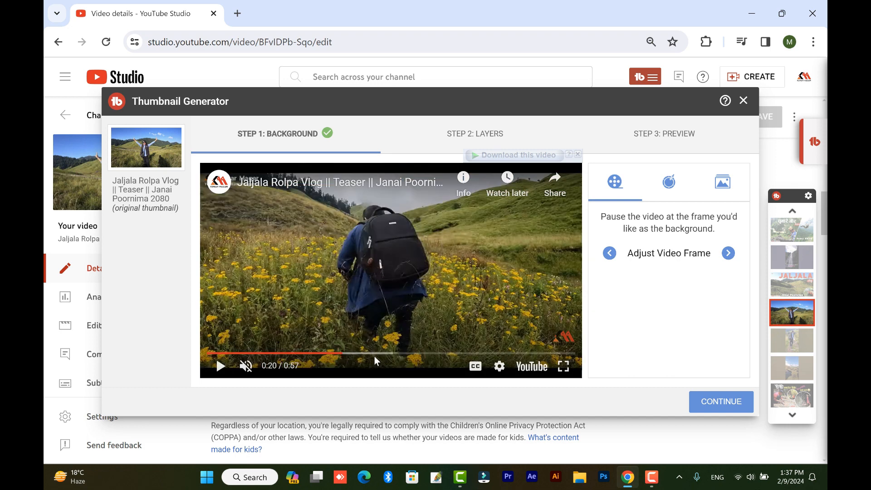
{"action": "left_click_drag", "start_coordinate": [390, 356], "coordinate": [239, 357]}
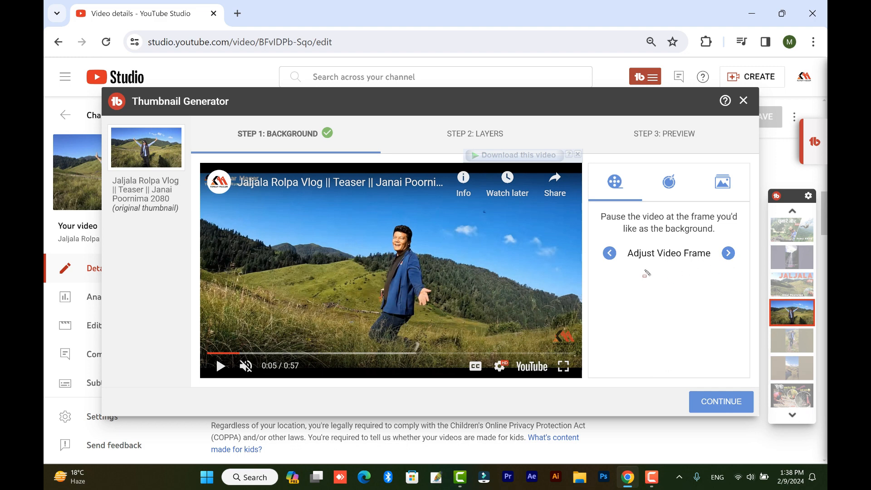
Fine-tune the background frame in small increments back and forward to the shot of the man with outstretched arms at 0:05
{"action": "left_click_drag", "start_coordinate": [593, 247], "coordinate": [748, 284]}
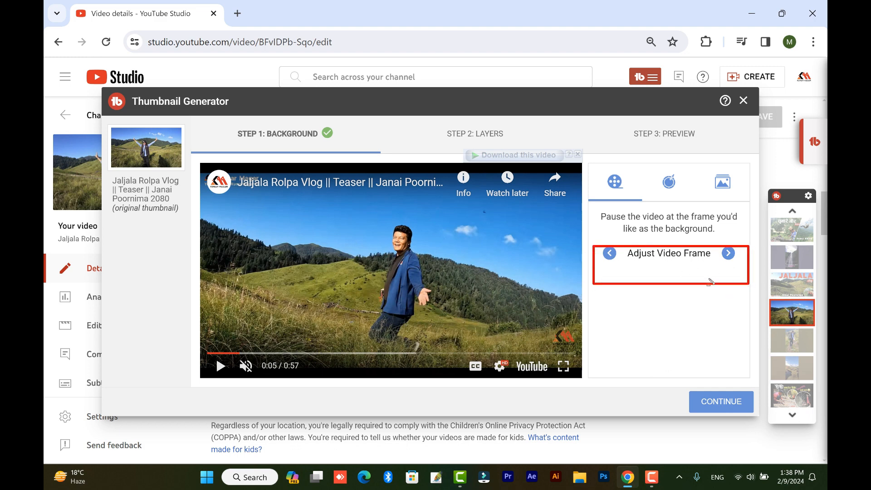
{"action": "left_click", "coordinate": [726, 254]}
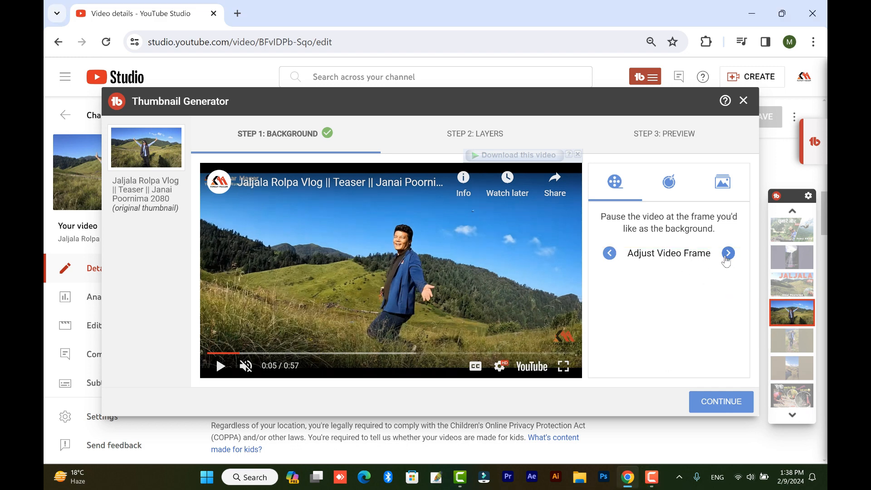
{"action": "left_click", "coordinate": [726, 254]}
{"action": "left_click", "coordinate": [609, 254]}
{"action": "left_click", "coordinate": [608, 253]}
{"action": "left_click", "coordinate": [608, 254]}
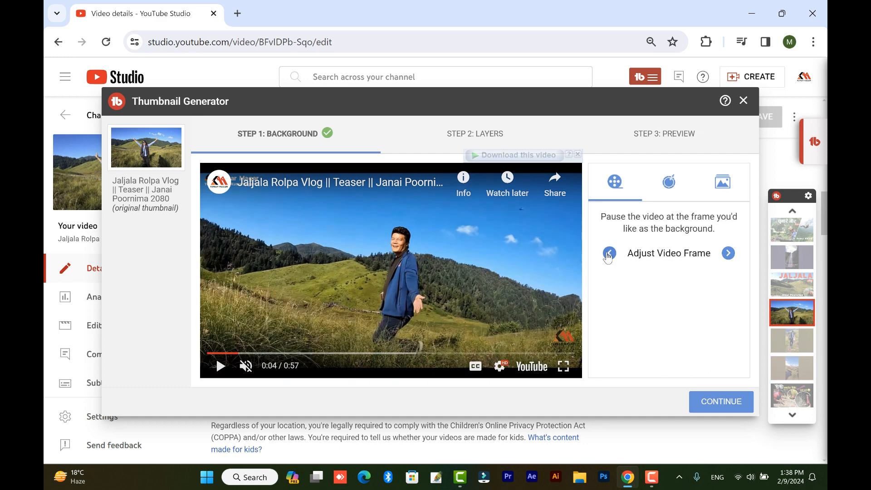
{"action": "left_click", "coordinate": [608, 255]}
{"action": "left_click", "coordinate": [729, 255]}
{"action": "left_click", "coordinate": [728, 254]}
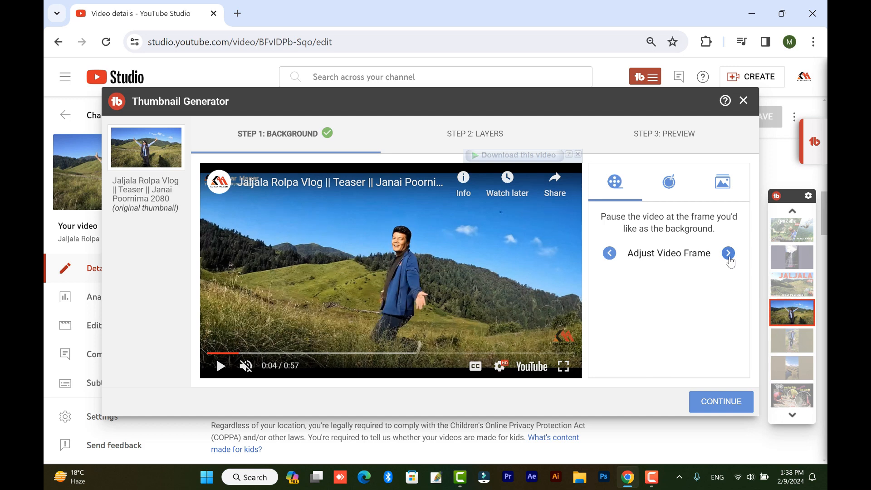
{"action": "left_click", "coordinate": [728, 254]}
{"action": "left_click", "coordinate": [728, 254]}
{"action": "left_click", "coordinate": [728, 254]}
{"action": "left_click", "coordinate": [728, 254]}
{"action": "left_click", "coordinate": [728, 255]}
{"action": "left_click", "coordinate": [728, 254]}
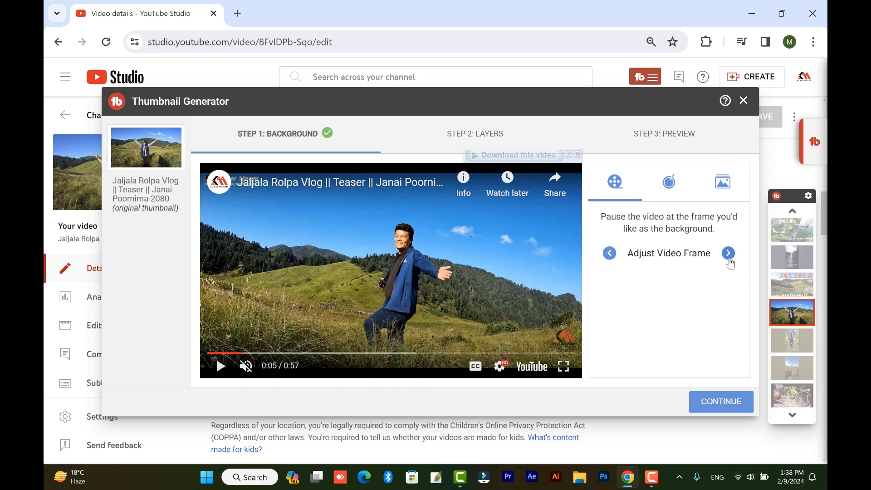
{"action": "left_click", "coordinate": [728, 254]}
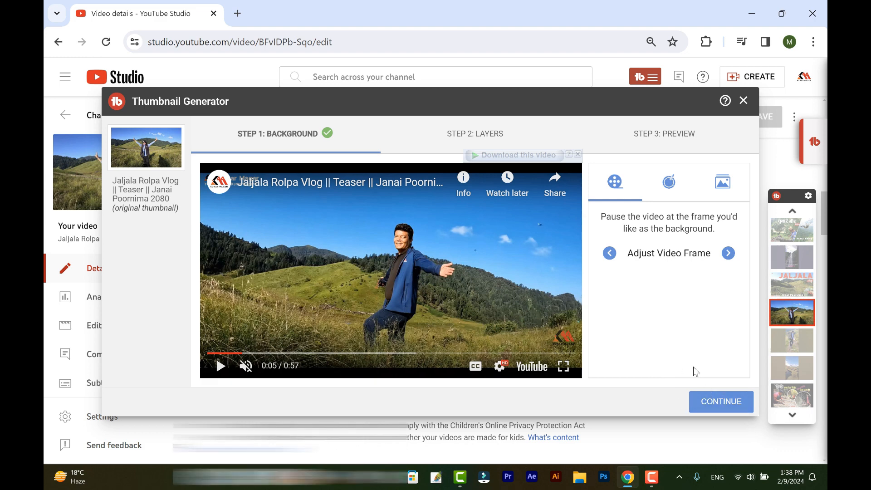
Accept the still frame as the background and look over the available layer types
{"action": "left_click_drag", "start_coordinate": [676, 368], "coordinate": [736, 432]}
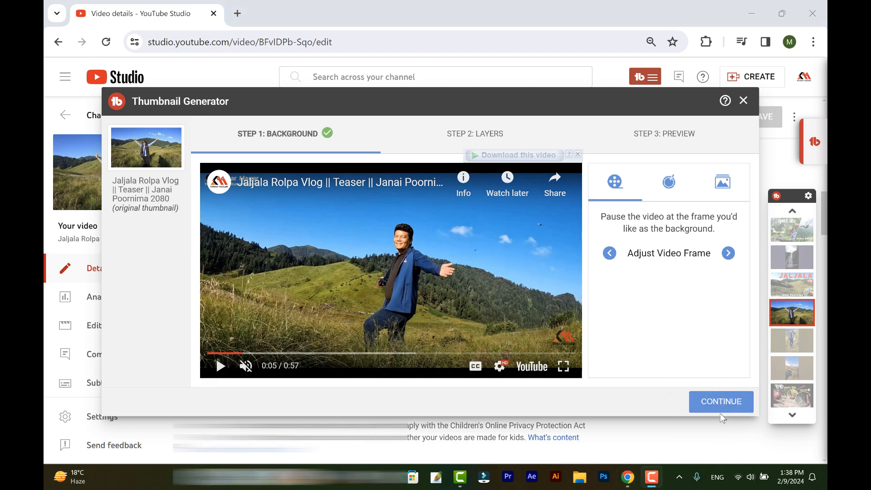
{"action": "left_click", "coordinate": [719, 409]}
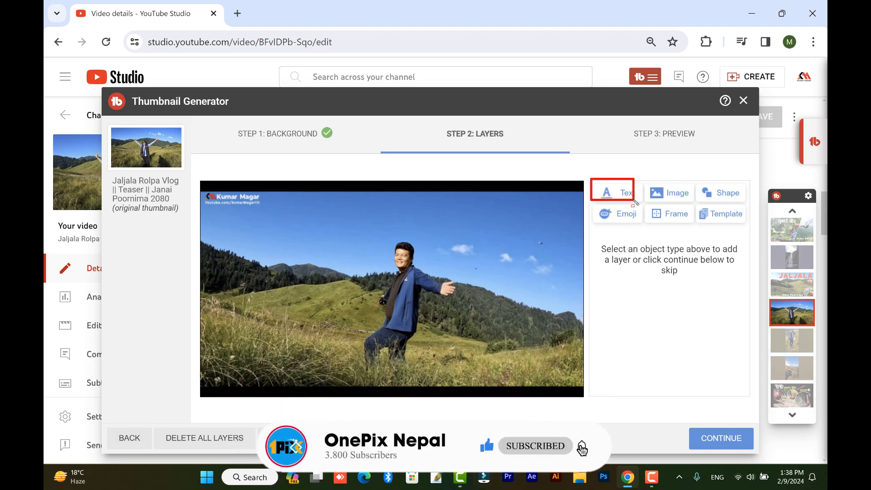
{"action": "mouse_move", "coordinate": [650, 172]}
{"action": "left_mouse_down"}
{"action": "mouse_move", "coordinate": [671, 199]}
{"action": "mouse_move", "coordinate": [700, 190]}
{"action": "mouse_move", "coordinate": [737, 207]}
{"action": "left_mouse_up"}
{"action": "left_click_drag", "start_coordinate": [702, 232], "coordinate": [728, 202]}
{"action": "left_click_drag", "start_coordinate": [645, 227], "coordinate": [690, 203]}
{"action": "mouse_move", "coordinate": [587, 217]}
{"action": "left_mouse_down"}
{"action": "mouse_move", "coordinate": [633, 203]}
{"action": "mouse_move", "coordinate": [649, 220]}
{"action": "left_mouse_up"}
Start a text layer reading "Jaljala Vlog" and set its color to white
{"action": "left_click", "coordinate": [618, 193]}
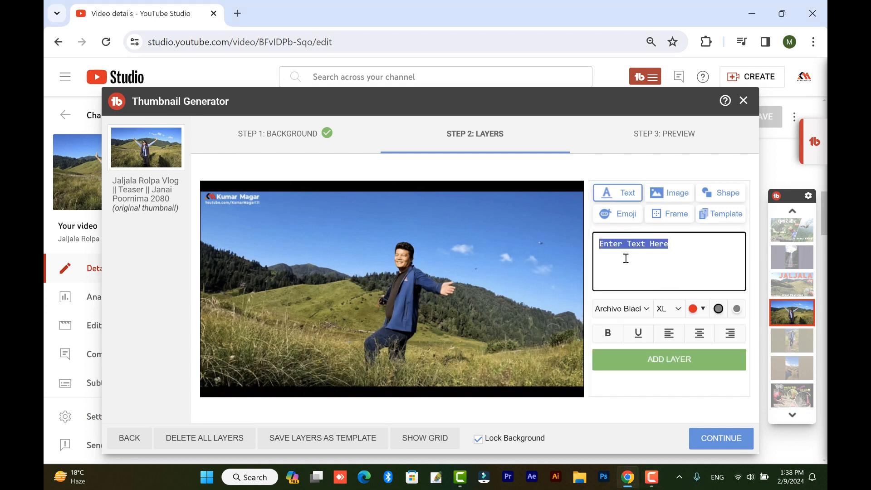
{"action": "type", "text": "Jaljala Vlog"}
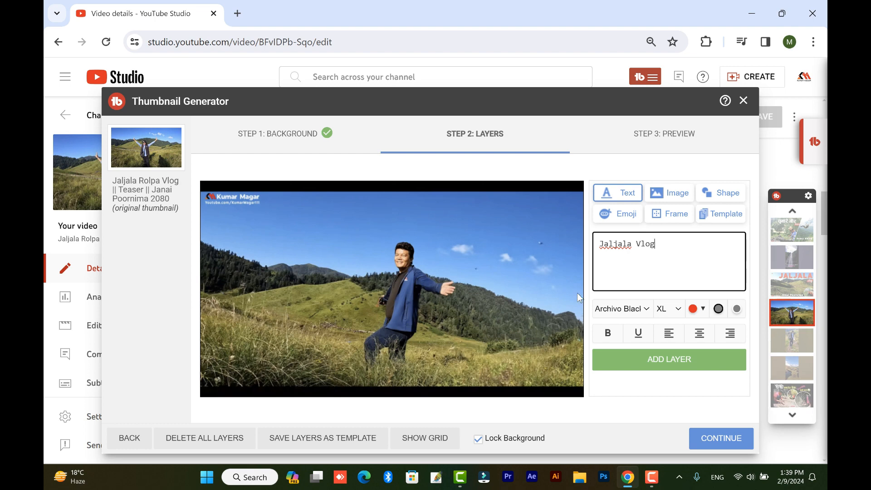
{"action": "left_click", "coordinate": [704, 310]}
{"action": "left_click_drag", "start_coordinate": [786, 162], "coordinate": [608, 128]}
{"action": "left_click_drag", "start_coordinate": [813, 171], "coordinate": [808, 137]}
{"action": "left_click_drag", "start_coordinate": [716, 164], "coordinate": [543, 99]}
{"action": "left_click", "coordinate": [804, 290]}
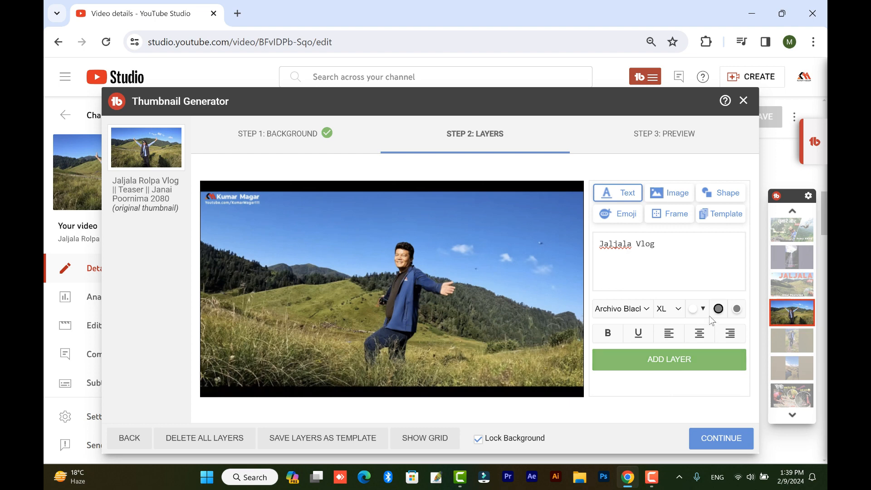
Set the text's font to Anton, keep size XL, and add the layer to the thumbnail
{"action": "left_click", "coordinate": [676, 312]}
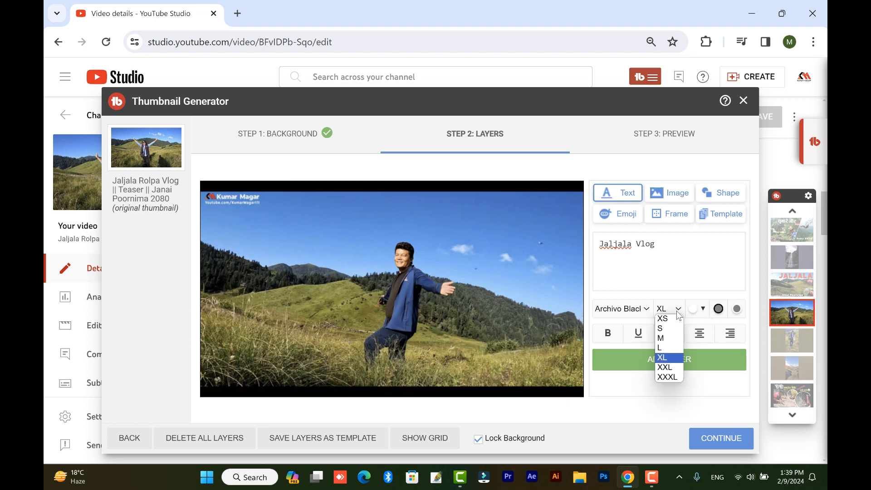
{"action": "left_click", "coordinate": [653, 309]}
{"action": "left_click", "coordinate": [648, 309]}
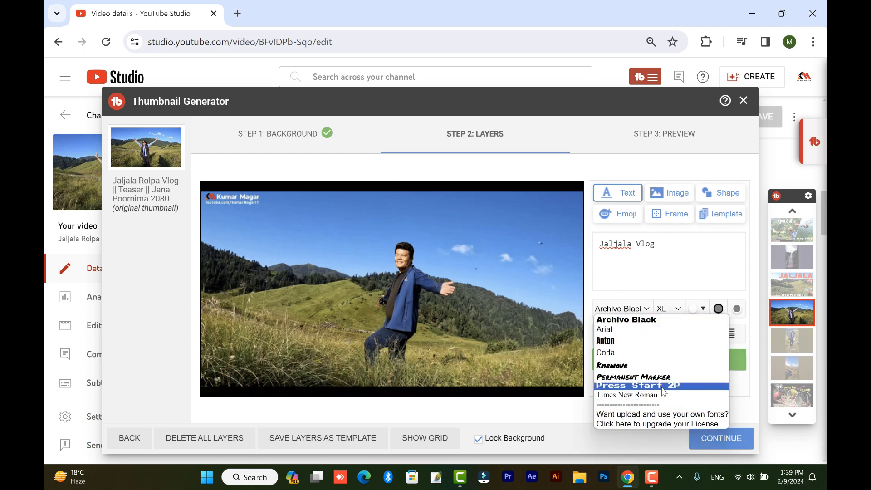
{"action": "left_click", "coordinate": [622, 340]}
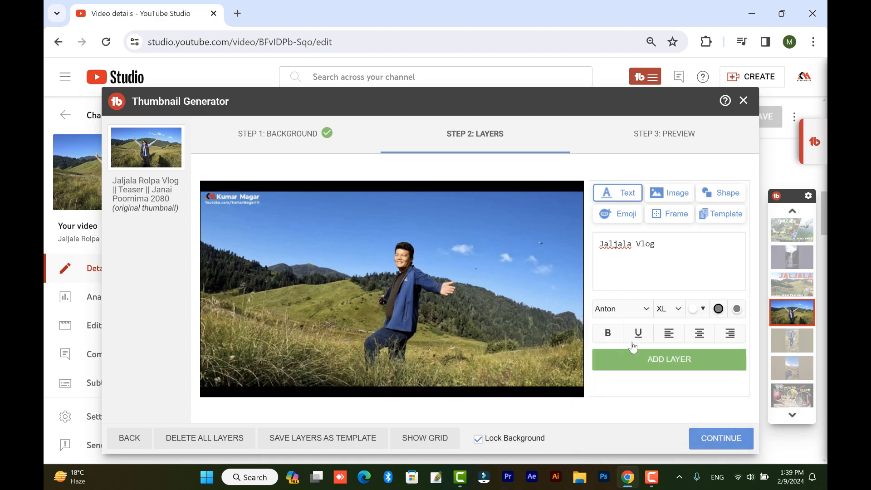
{"action": "left_click", "coordinate": [676, 368]}
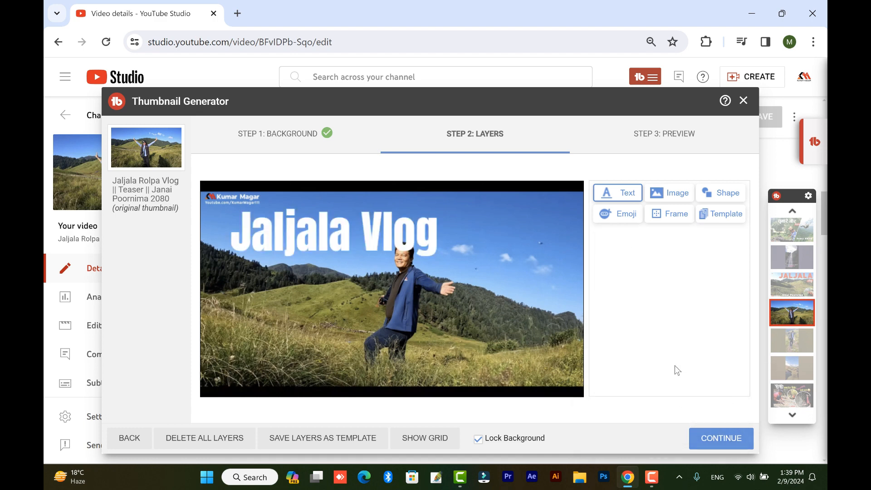
Move the "Jaljala Vlog" text above the man's head and scale it down slightly
{"action": "left_click", "coordinate": [373, 240]}
{"action": "left_click_drag", "start_coordinate": [370, 237], "coordinate": [439, 225]}
{"action": "left_click_drag", "start_coordinate": [403, 257], "coordinate": [403, 248]}
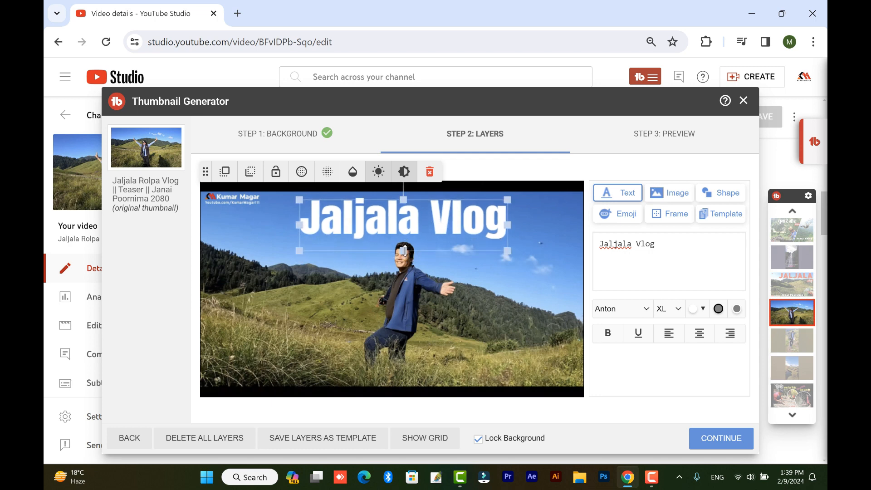
{"action": "left_click_drag", "start_coordinate": [456, 216], "coordinate": [477, 222]}
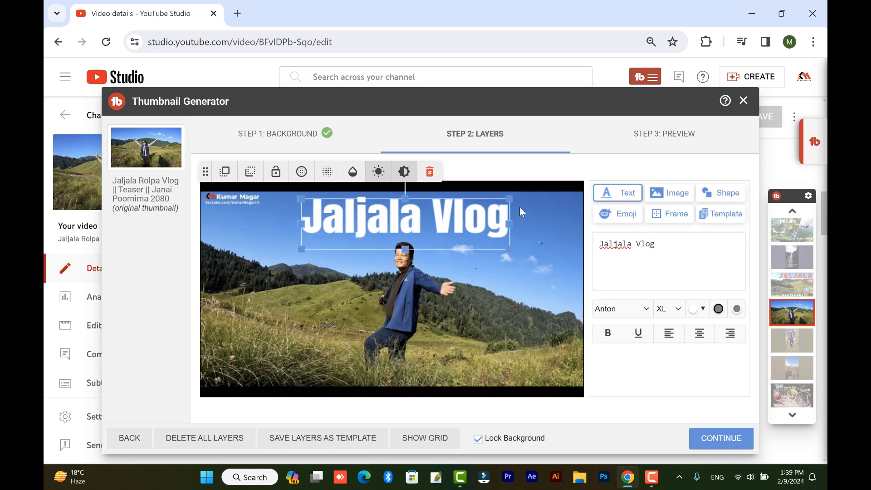
{"action": "left_click_drag", "start_coordinate": [509, 198], "coordinate": [488, 204]}
{"action": "left_click_drag", "start_coordinate": [438, 214], "coordinate": [457, 206]}
Try the light and dark outline options on the "Jaljala Vlog" text and turn them off again
{"action": "left_click", "coordinate": [738, 311]}
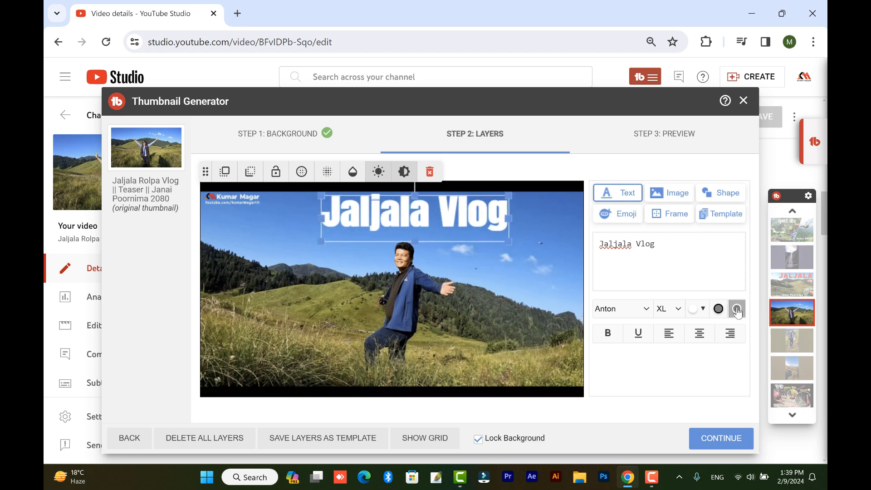
{"action": "left_click", "coordinate": [719, 309]}
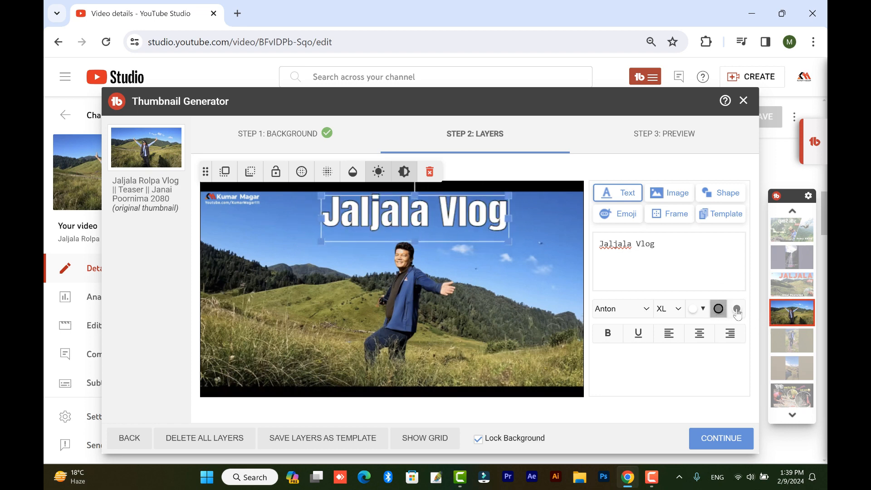
{"action": "left_click", "coordinate": [736, 309]}
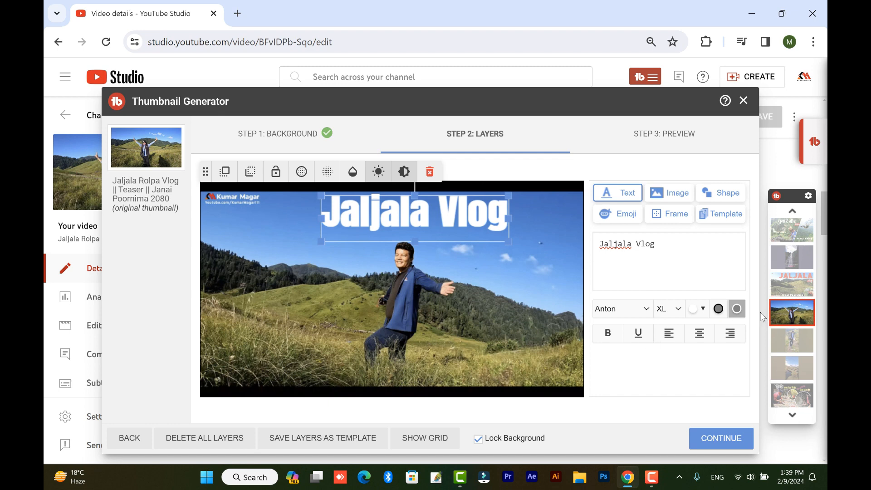
{"action": "left_click", "coordinate": [737, 310]}
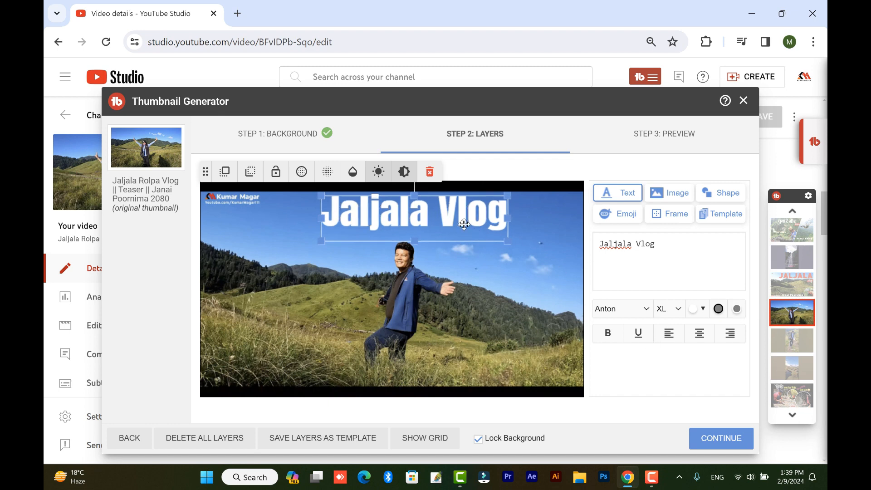
Try the Knewave, Arial and Times New Roman fonts on the "Jaljala Vlog" title and return it to Anton
{"action": "left_click_drag", "start_coordinate": [464, 224], "coordinate": [442, 224]}
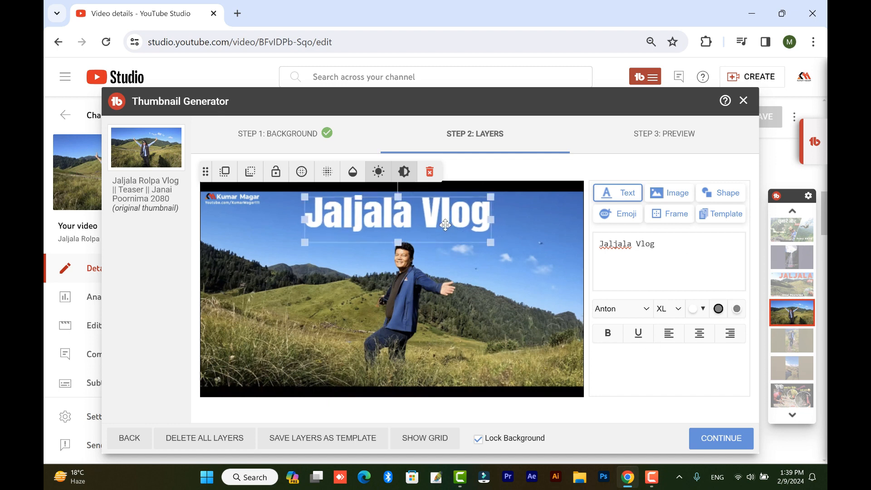
{"action": "left_click", "coordinate": [651, 311]}
{"action": "left_click", "coordinate": [631, 367]}
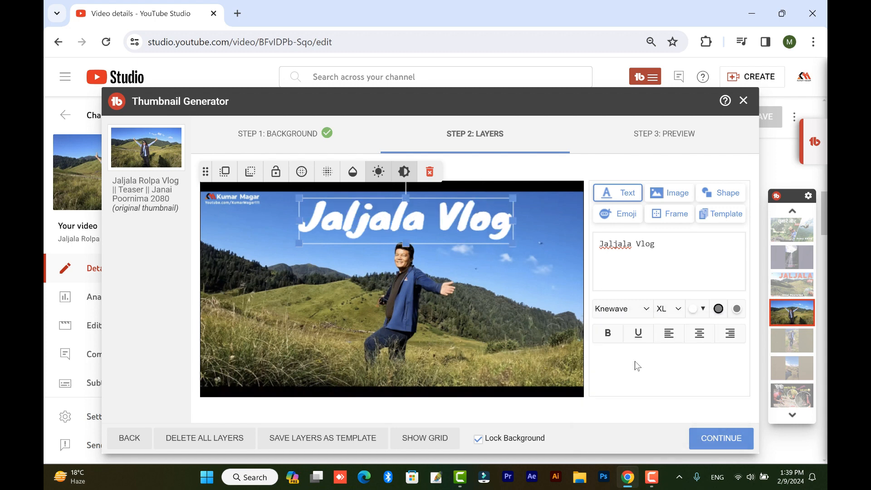
{"action": "left_click", "coordinate": [647, 313]}
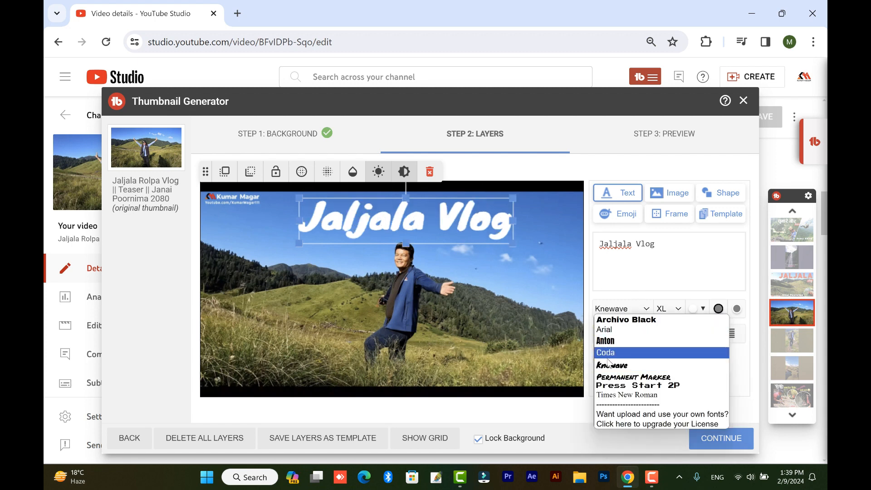
{"action": "left_click", "coordinate": [608, 332]}
{"action": "left_click", "coordinate": [646, 310]}
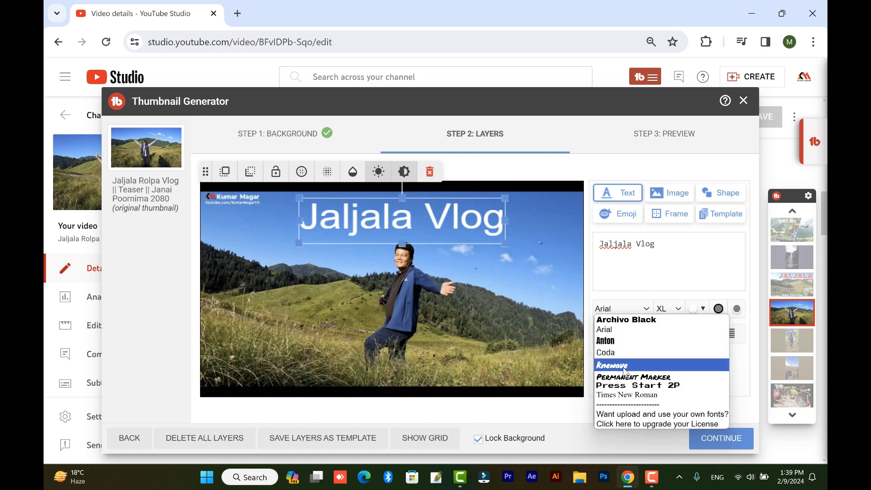
{"action": "left_click", "coordinate": [626, 394]}
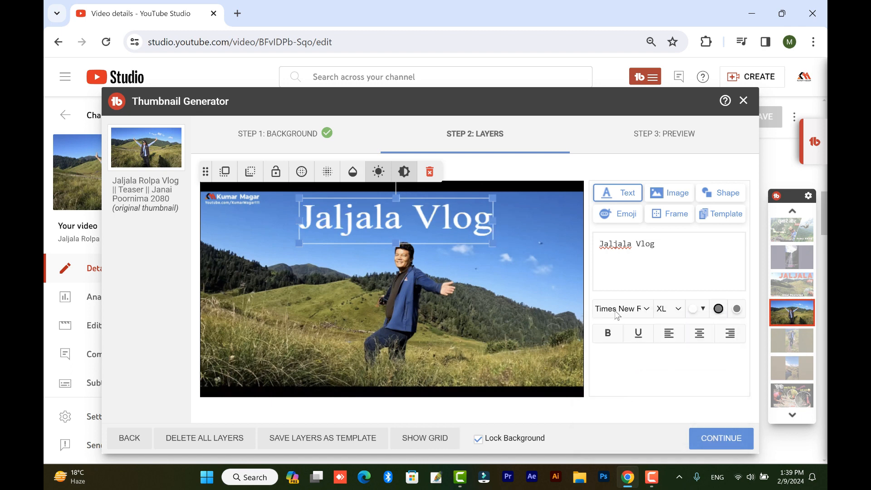
{"action": "left_click", "coordinate": [646, 313]}
{"action": "left_click", "coordinate": [662, 342]}
Test bold, underline and the left and right alignments on the title, leaving only center alignment on
{"action": "left_click", "coordinate": [608, 334]}
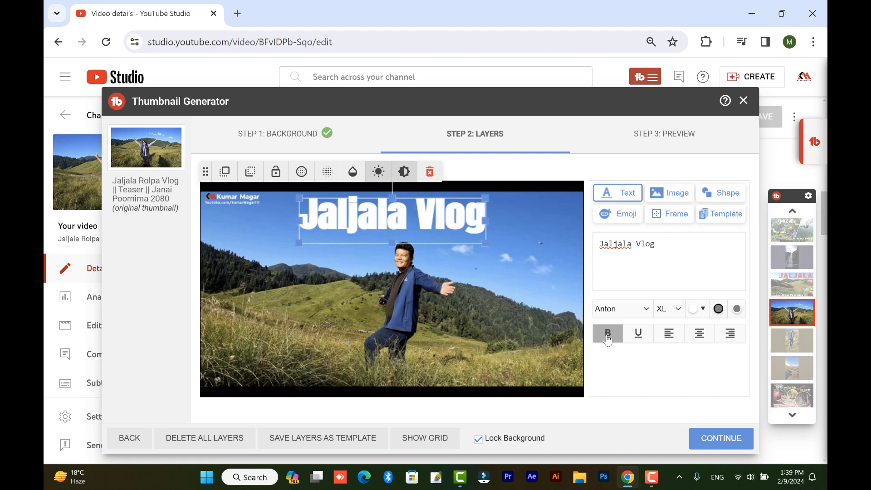
{"action": "left_click", "coordinate": [608, 338]}
{"action": "left_click", "coordinate": [640, 335]}
{"action": "left_click", "coordinate": [641, 335]}
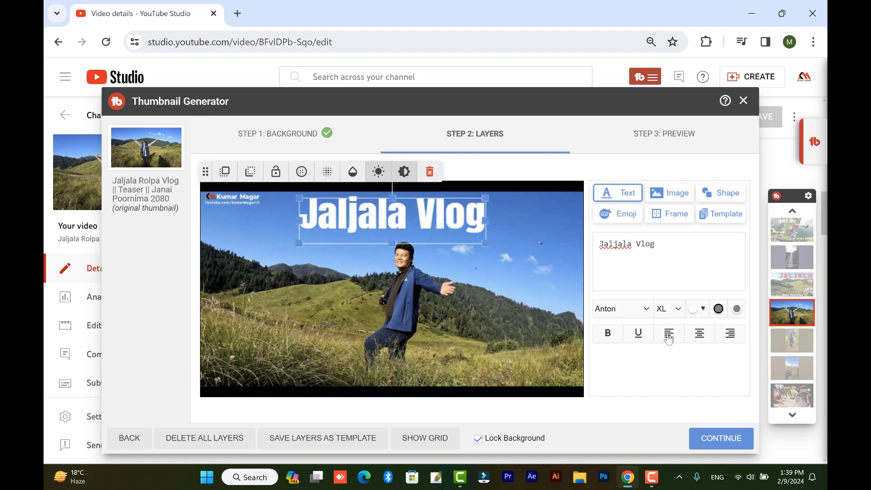
{"action": "left_click", "coordinate": [670, 338]}
{"action": "left_click", "coordinate": [700, 339]}
{"action": "left_click", "coordinate": [726, 340]}
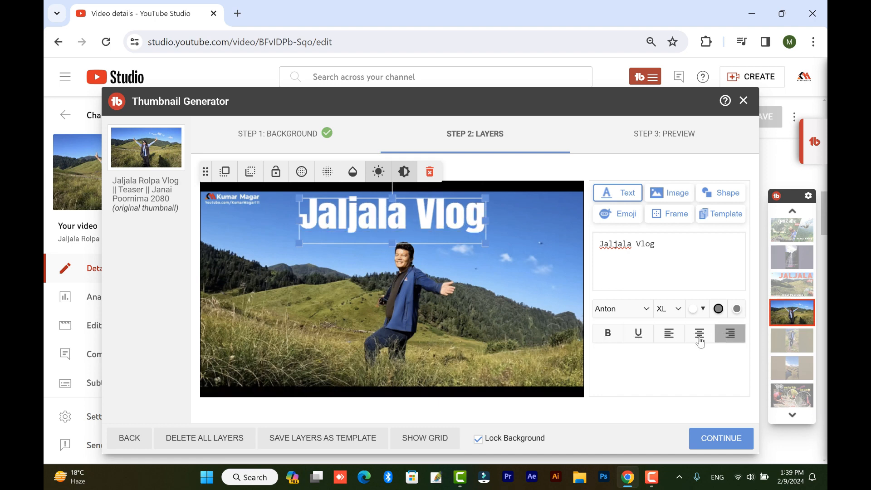
{"action": "left_click", "coordinate": [693, 338]}
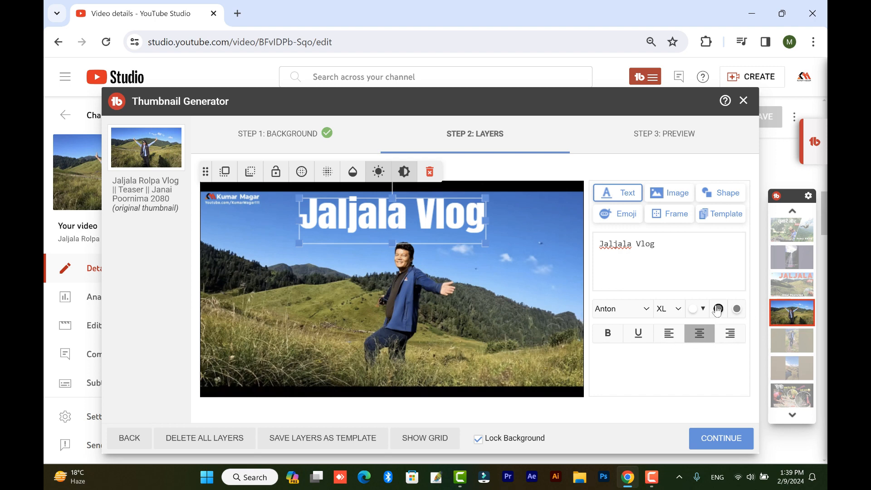
Try the XXXL size on the "Jaljala Vlog" title and set it back to XL
{"action": "left_click", "coordinate": [680, 311]}
{"action": "left_click", "coordinate": [674, 376]}
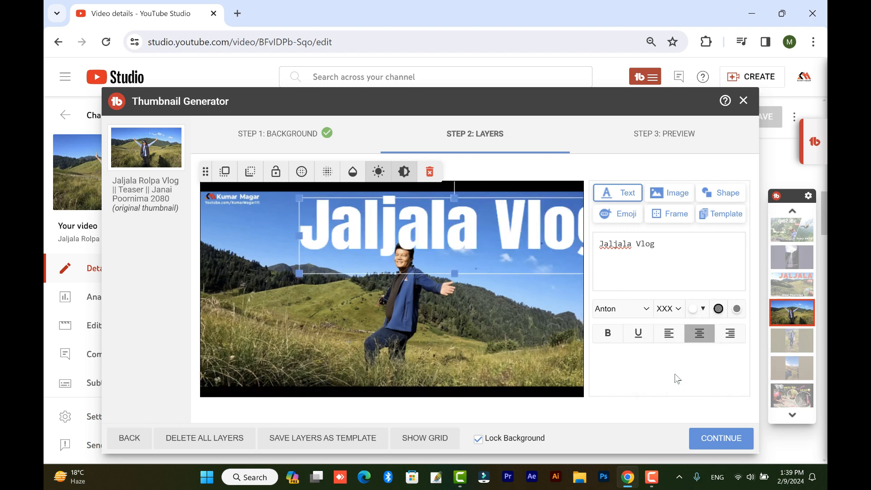
{"action": "left_click", "coordinate": [675, 314]}
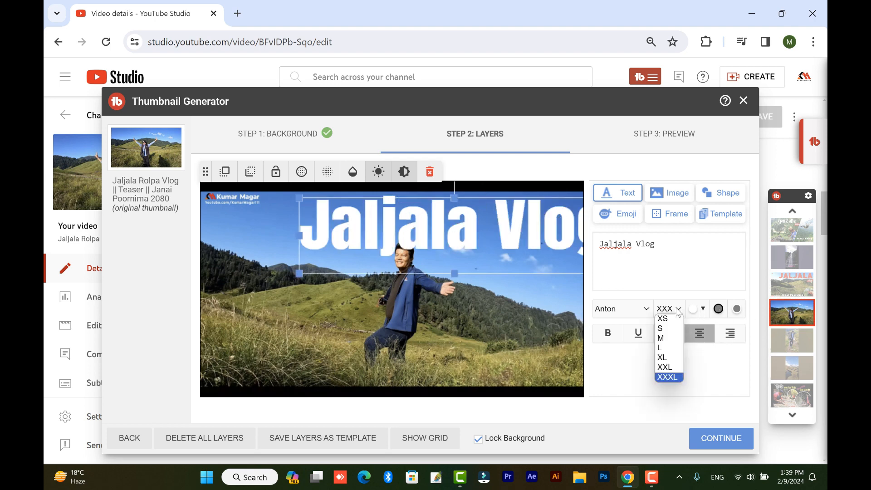
{"action": "left_click", "coordinate": [665, 358]}
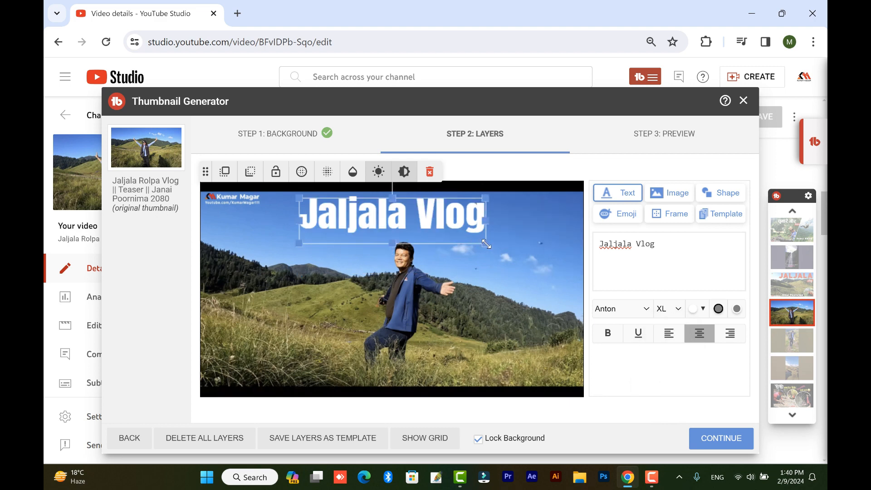
Enlarge the "Jaljala Vlog" title slightly and reposition it above the man's head
{"action": "left_click_drag", "start_coordinate": [507, 260], "coordinate": [507, 260]}
{"action": "left_click_drag", "start_coordinate": [504, 232], "coordinate": [491, 229]}
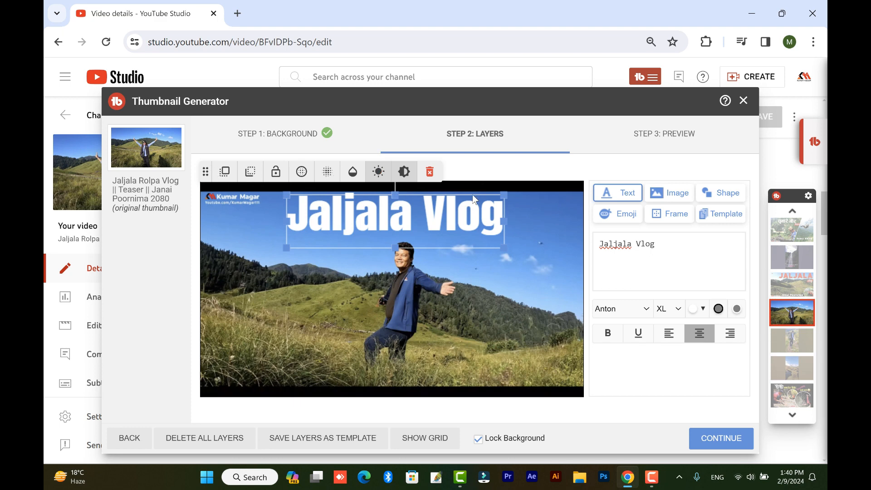
{"action": "left_click_drag", "start_coordinate": [481, 227], "coordinate": [476, 231]}
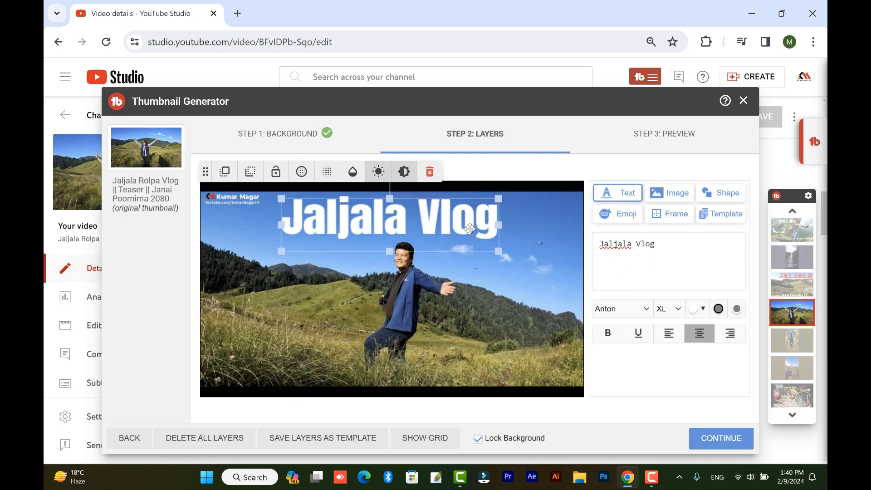
{"action": "left_click_drag", "start_coordinate": [498, 199], "coordinate": [471, 220]}
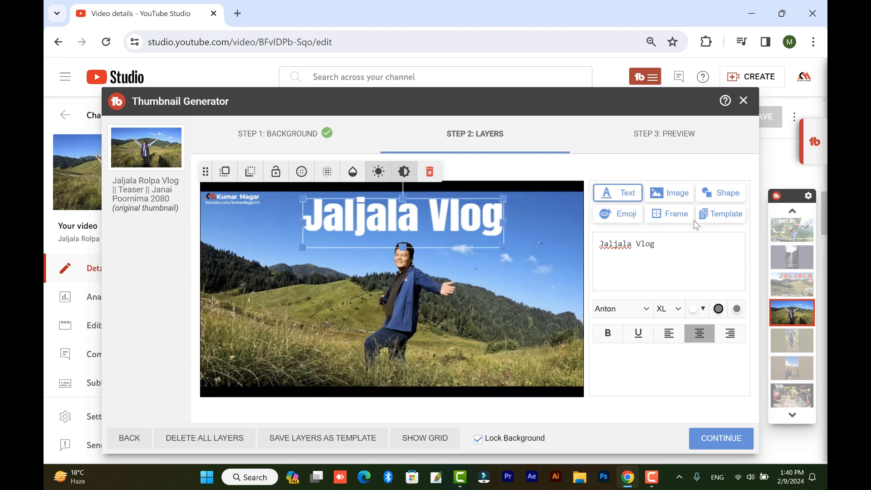
Try a stock red heart image, shrunk and placed beside the end of the title, and delete it
{"action": "left_click", "coordinate": [664, 195]}
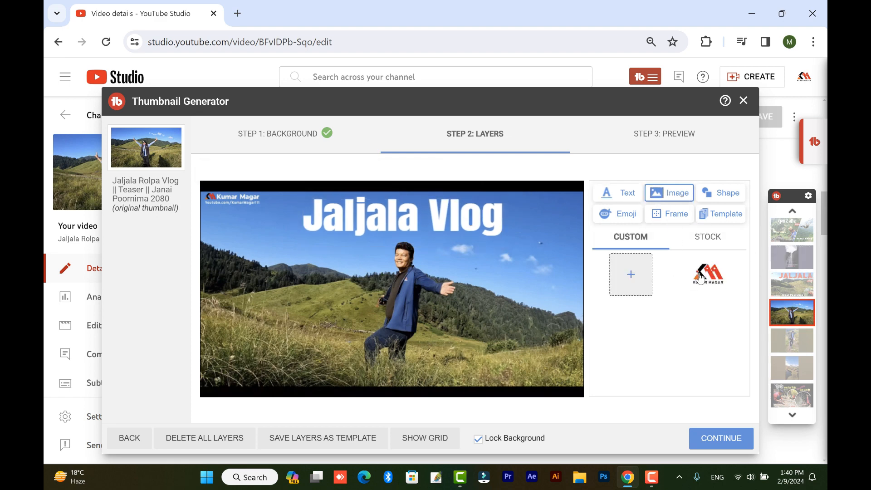
{"action": "left_click", "coordinate": [722, 241]}
{"action": "scroll", "coordinate": [696, 349], "scroll_direction": "down", "scroll_amount": 1}
{"action": "scroll", "coordinate": [696, 349], "scroll_direction": "up", "scroll_amount": 1}
{"action": "left_click", "coordinate": [618, 317]}
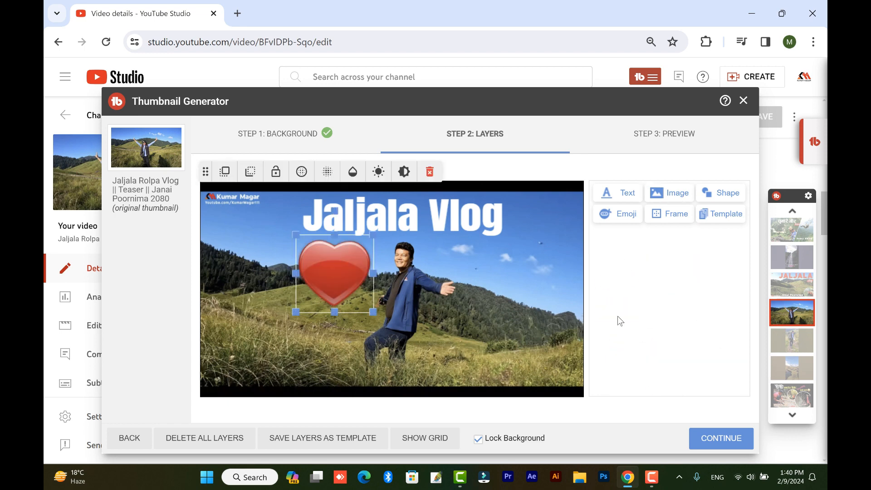
{"action": "left_click_drag", "start_coordinate": [371, 310], "coordinate": [526, 220]}
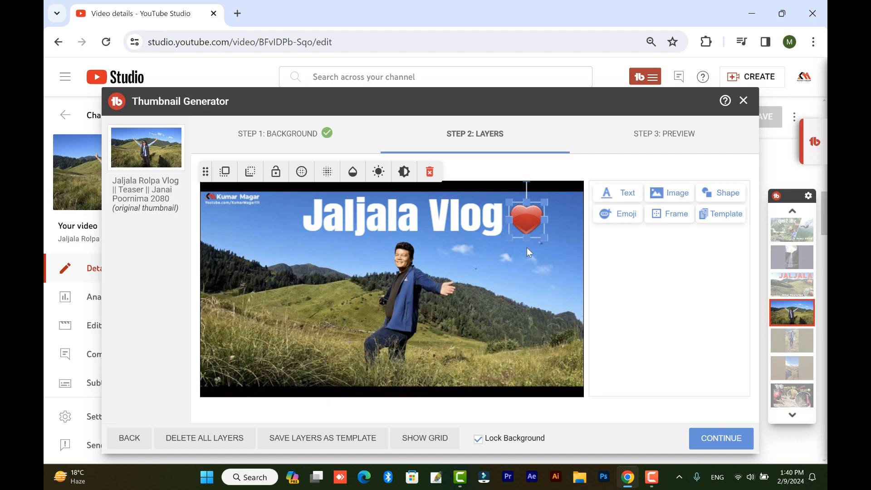
{"action": "left_click", "coordinate": [429, 171]}
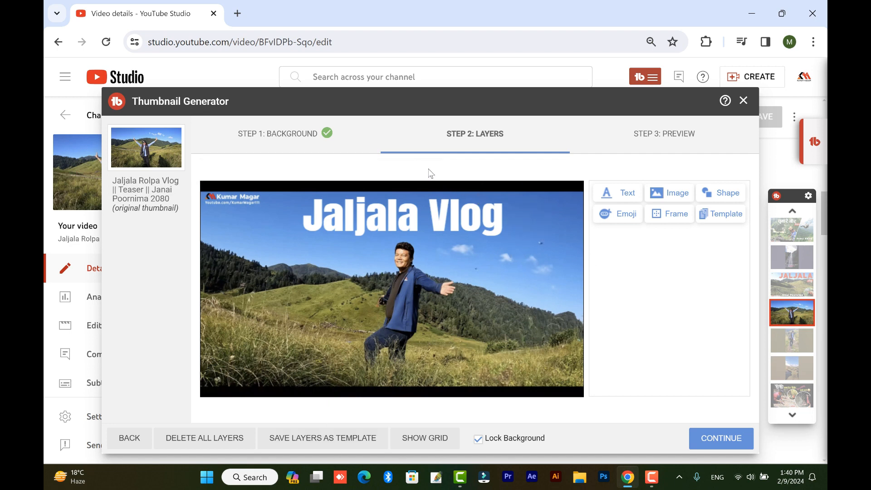
Add a filled red star shape, shrink it, and place it beside the end of the title
{"action": "left_click", "coordinate": [725, 194]}
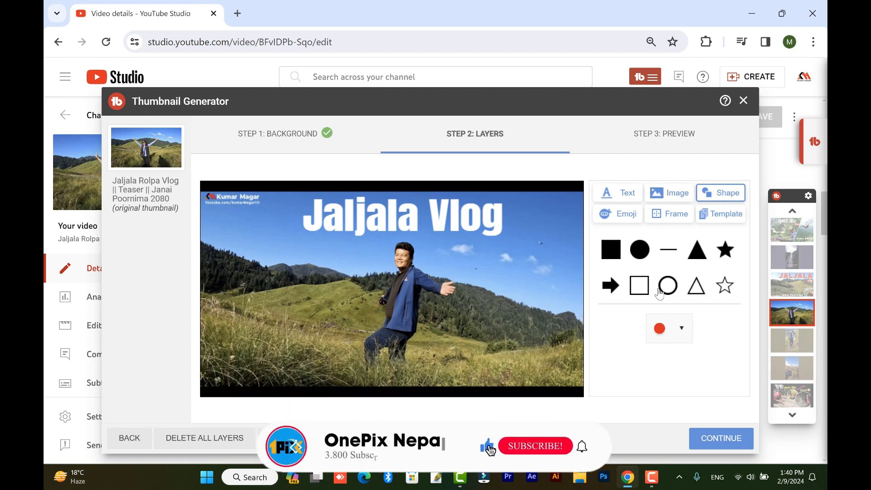
{"action": "left_click", "coordinate": [681, 329]}
{"action": "left_click", "coordinate": [681, 330]}
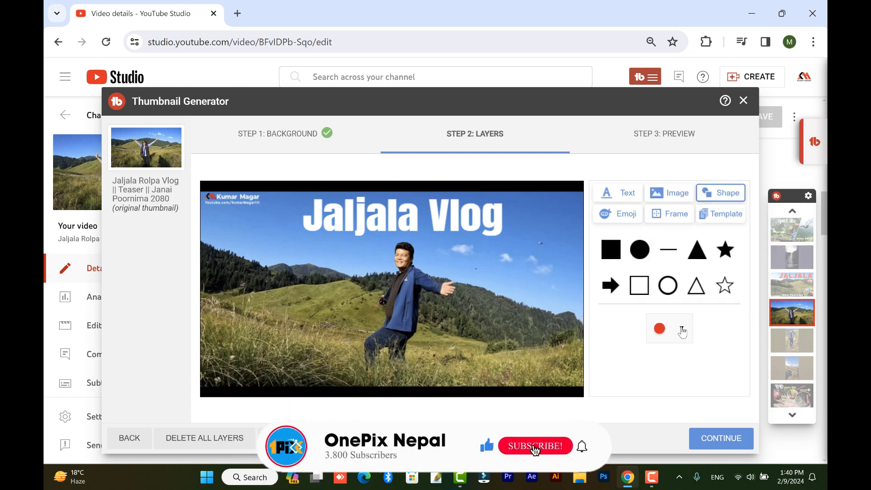
{"action": "left_click", "coordinate": [724, 249]}
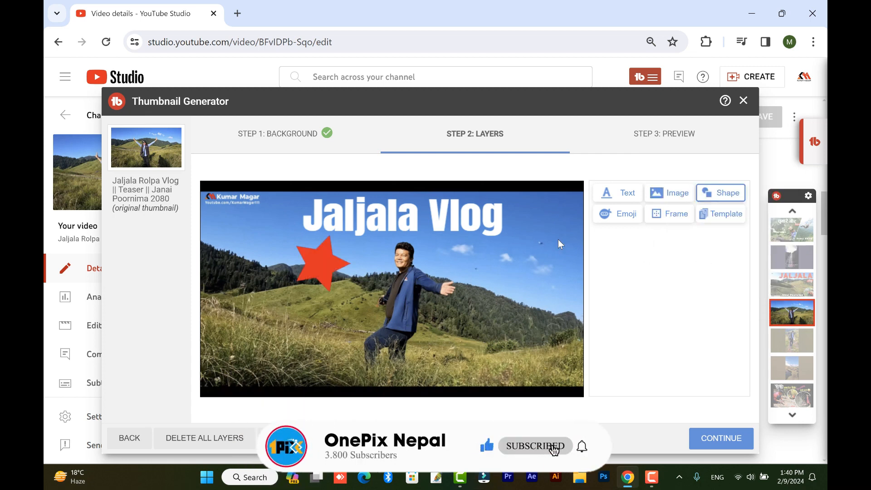
{"action": "left_click", "coordinate": [321, 262]}
{"action": "left_click_drag", "start_coordinate": [321, 262], "coordinate": [506, 240]}
{"action": "left_click_drag", "start_coordinate": [537, 270], "coordinate": [526, 238]}
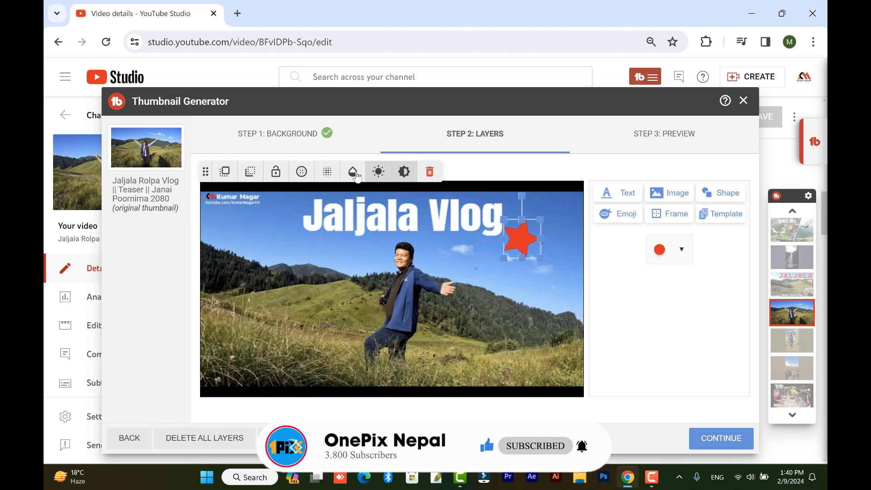
Try 19% transparency, the dark and light outline effects, and the back and front layer order on the star
{"action": "left_click", "coordinate": [353, 171]}
{"action": "left_click_drag", "start_coordinate": [399, 199], "coordinate": [341, 212]}
{"action": "left_click", "coordinate": [390, 198]}
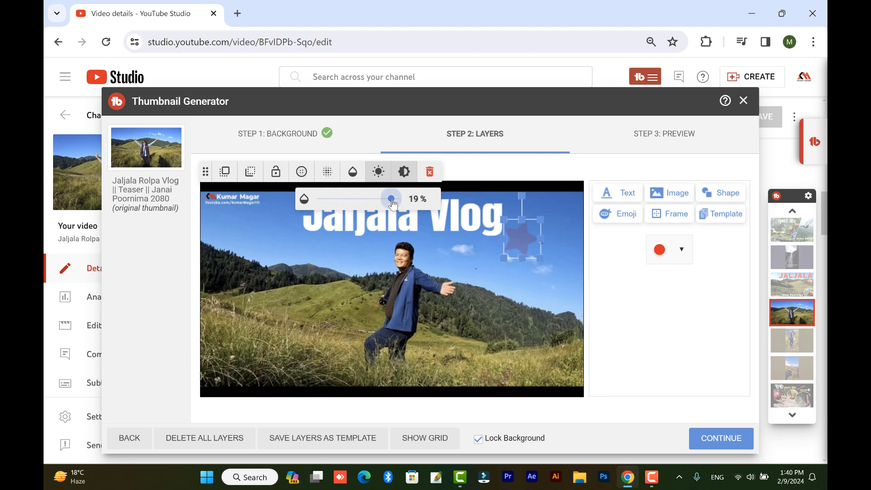
{"action": "left_click", "coordinate": [323, 174]}
{"action": "left_click", "coordinate": [299, 176]}
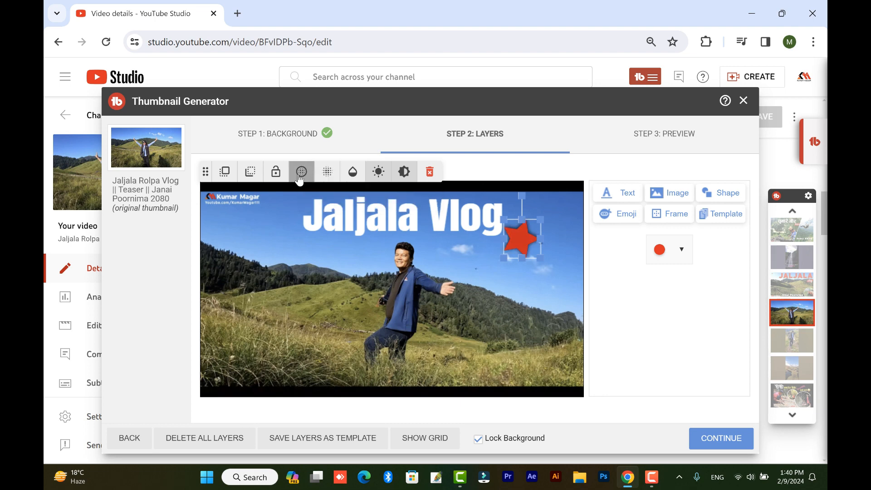
{"action": "left_click", "coordinate": [328, 175]}
{"action": "left_click", "coordinate": [250, 171]}
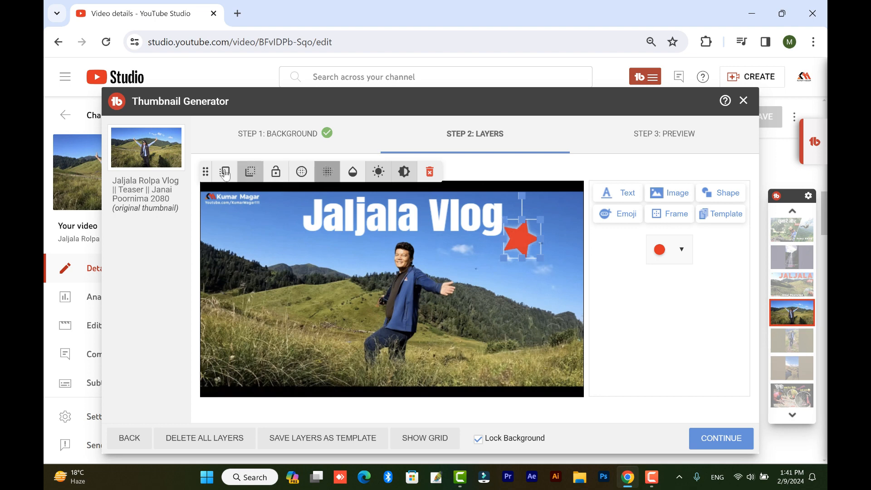
{"action": "left_click", "coordinate": [225, 173]}
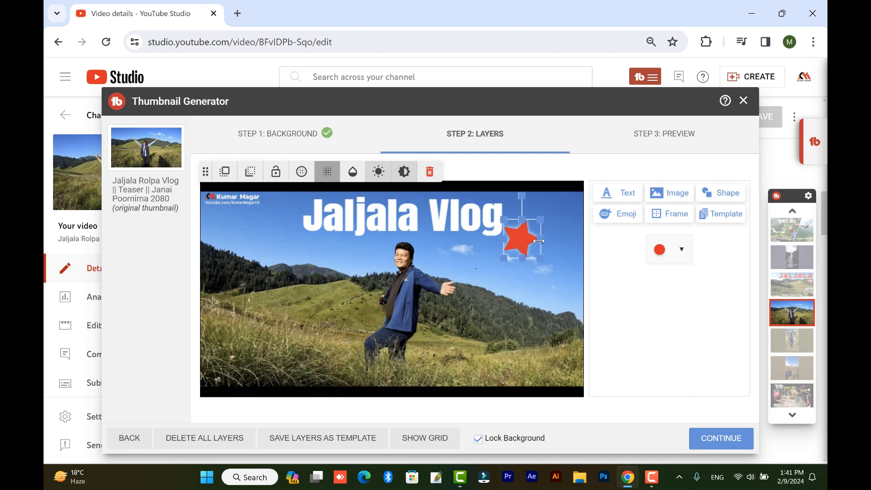
Try blue #008fff and white #ffffff as the star's fill color
{"action": "left_click", "coordinate": [688, 253]}
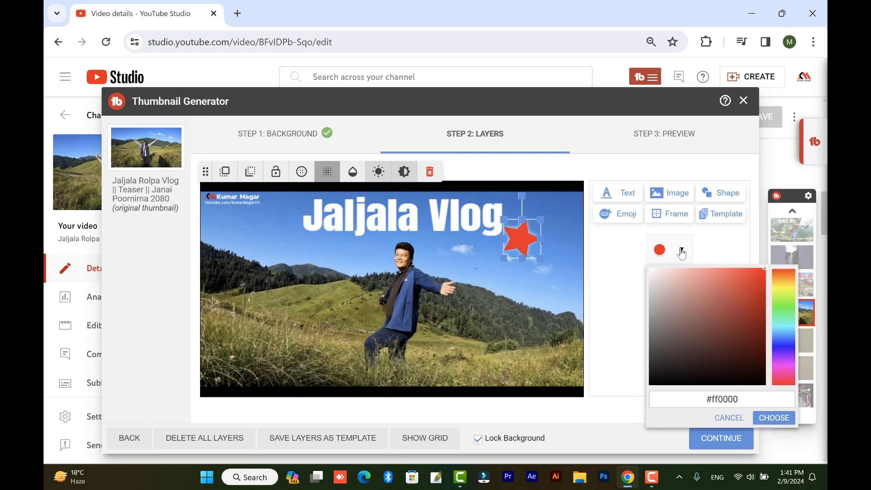
{"action": "left_click", "coordinate": [786, 335]}
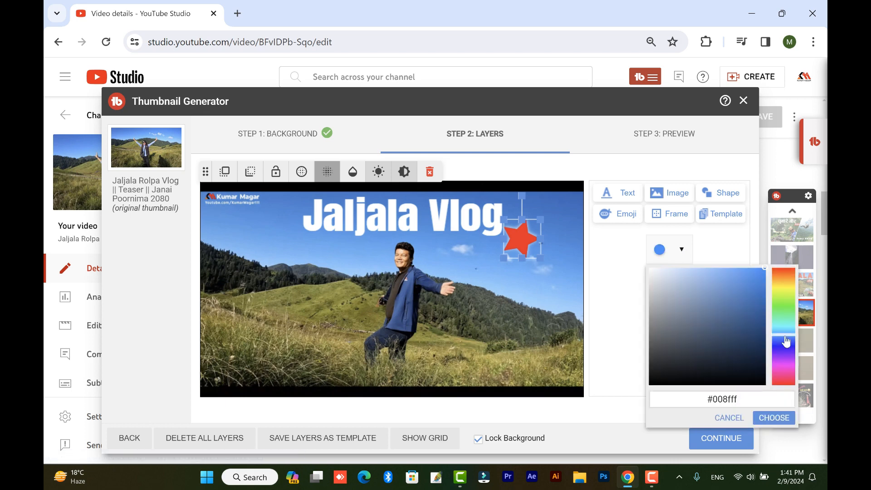
{"action": "left_click", "coordinate": [774, 418]}
{"action": "left_click", "coordinate": [657, 254]}
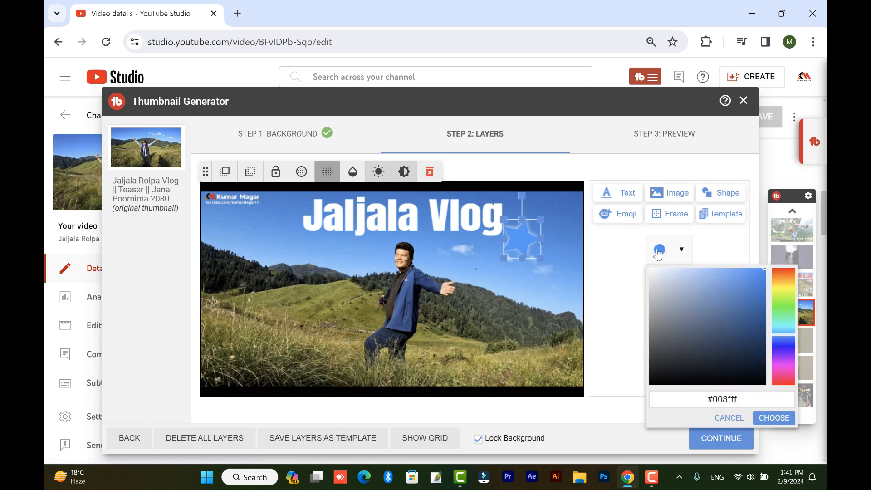
{"action": "left_click_drag", "start_coordinate": [790, 295], "coordinate": [765, 212]}
{"action": "left_click_drag", "start_coordinate": [735, 282], "coordinate": [636, 268]}
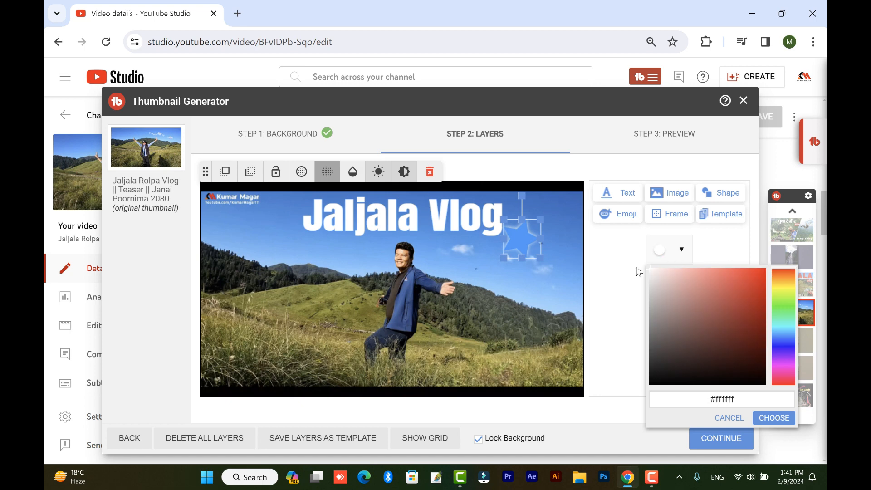
{"action": "left_click", "coordinate": [774, 417]}
Move the white star below the end of the title and delete it
{"action": "left_click_drag", "start_coordinate": [513, 267], "coordinate": [511, 274]}
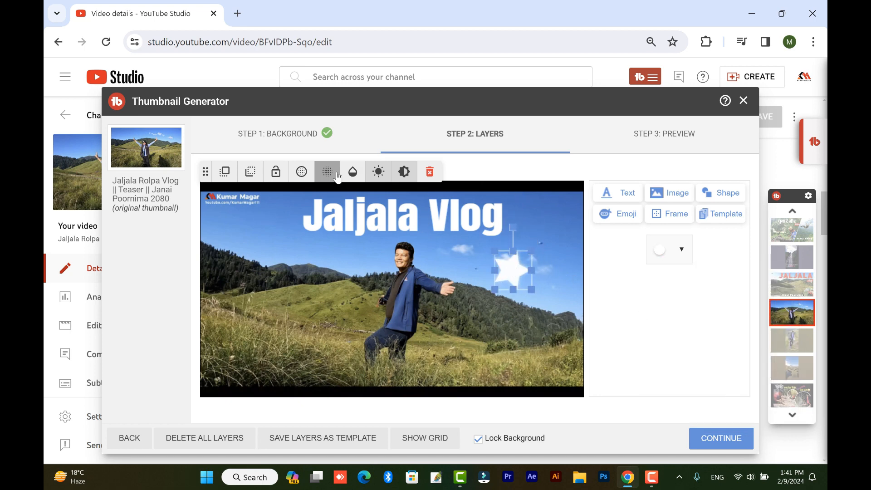
{"action": "left_click", "coordinate": [435, 174]}
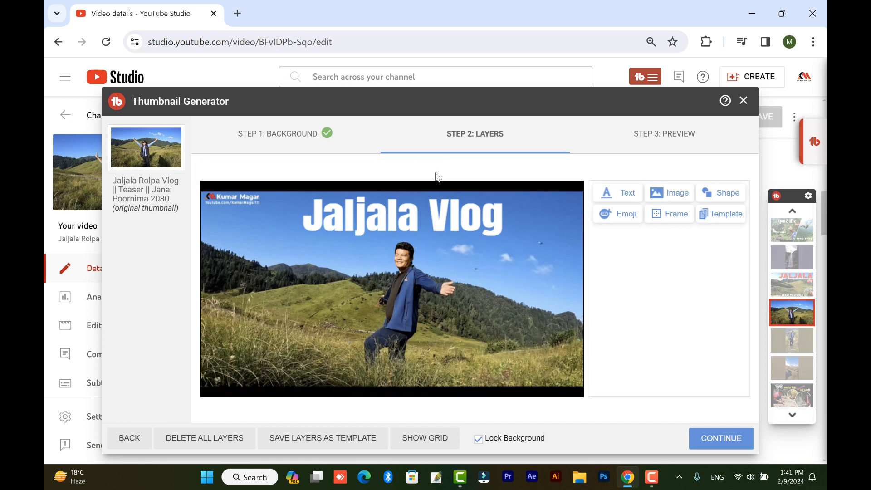
Add a heart-eyes emoji to the thumbnail, shrink it, and place it beside the end of the title
{"action": "left_click", "coordinate": [673, 215]}
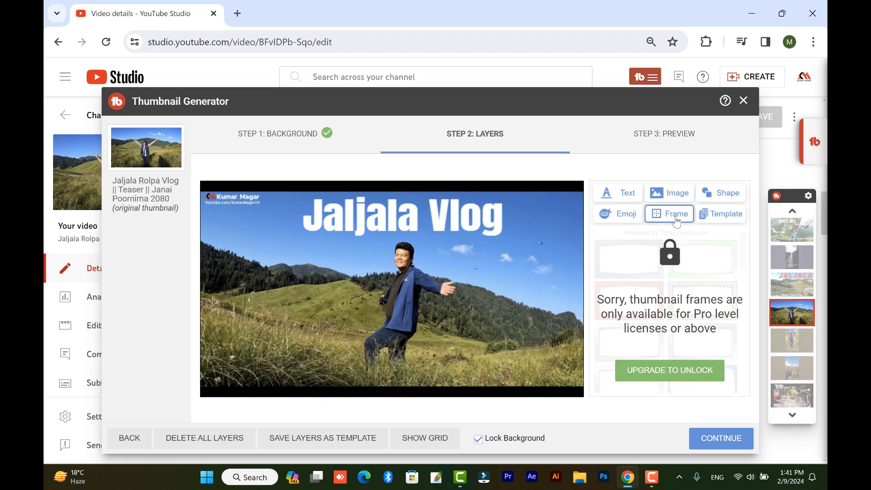
{"action": "left_click", "coordinate": [617, 214]}
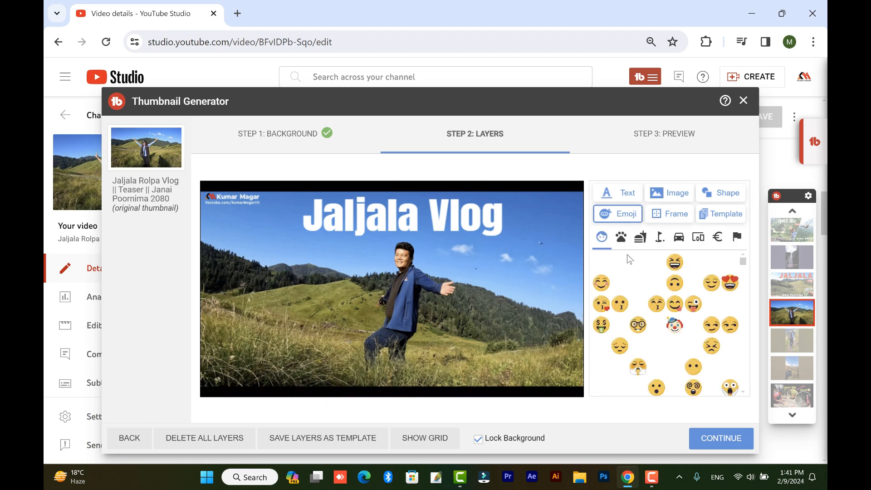
{"action": "left_click", "coordinate": [730, 282]}
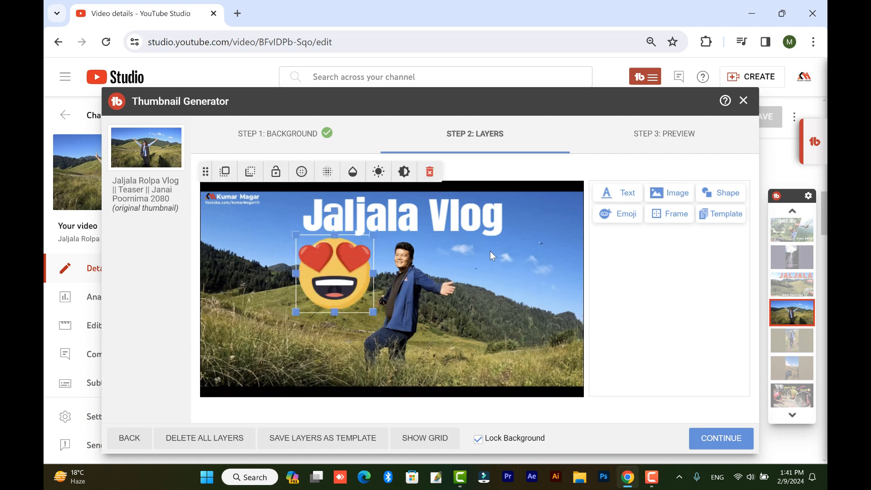
{"action": "left_click_drag", "start_coordinate": [373, 311], "coordinate": [547, 248]}
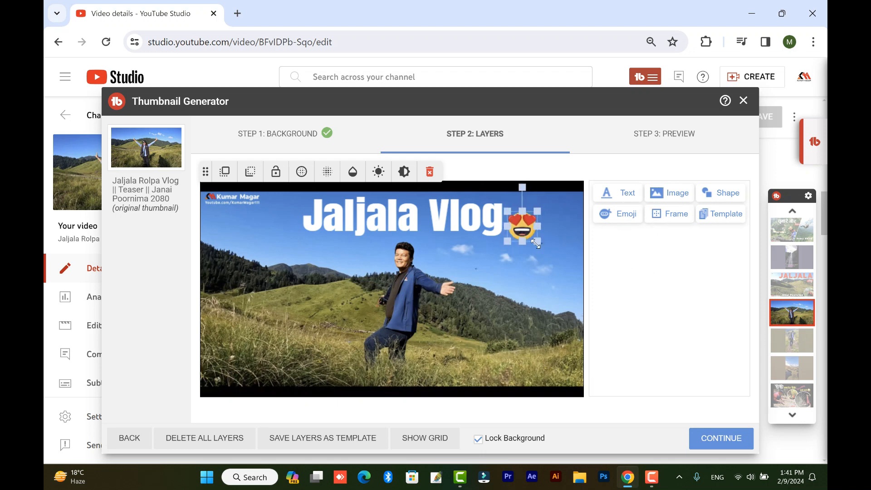
Browse the emoji categories and look at the template and frame options for the thumbnail
{"action": "left_click", "coordinate": [609, 215]}
{"action": "scroll", "coordinate": [673, 324], "scroll_direction": "down", "scroll_amount": 10}
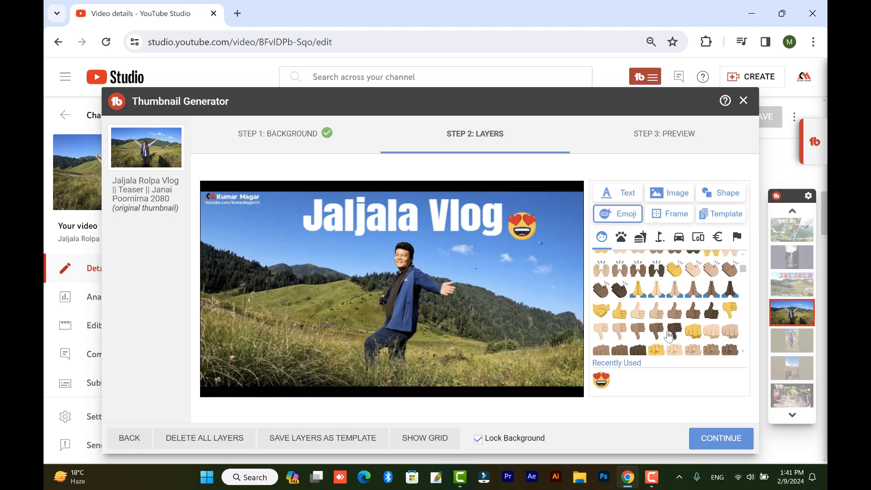
{"action": "left_click", "coordinate": [641, 241]}
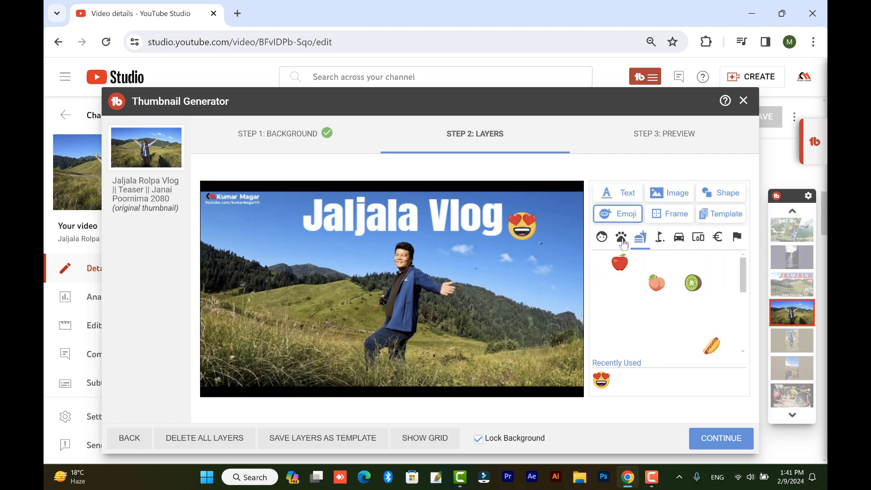
{"action": "left_click", "coordinate": [661, 239]}
{"action": "left_click", "coordinate": [679, 238]}
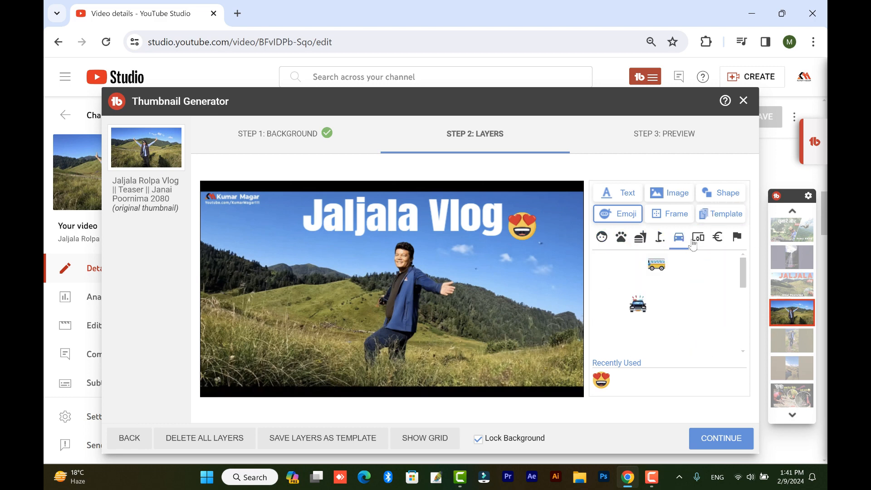
{"action": "left_click", "coordinate": [697, 238]}
{"action": "left_click", "coordinate": [602, 237]}
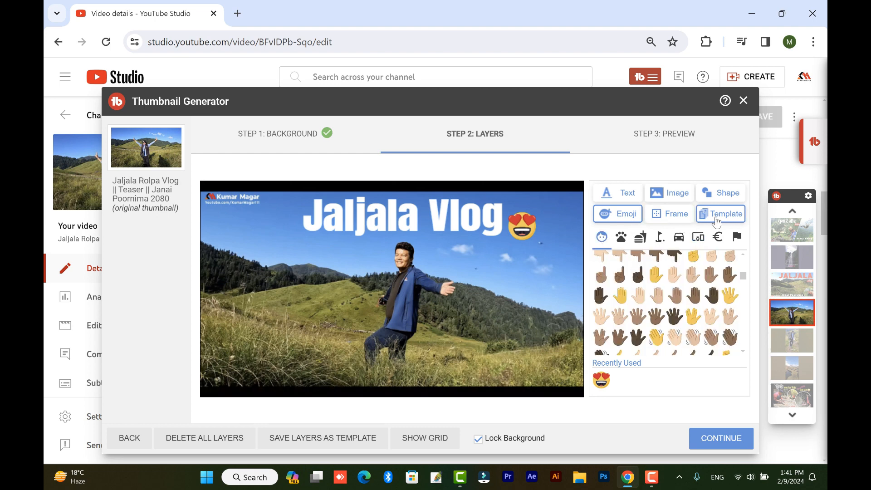
{"action": "left_click", "coordinate": [730, 215]}
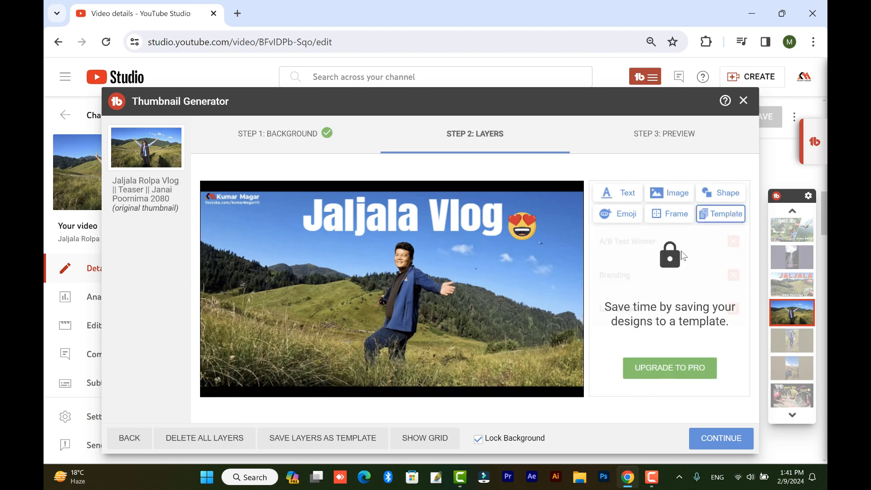
{"action": "left_click", "coordinate": [662, 219]}
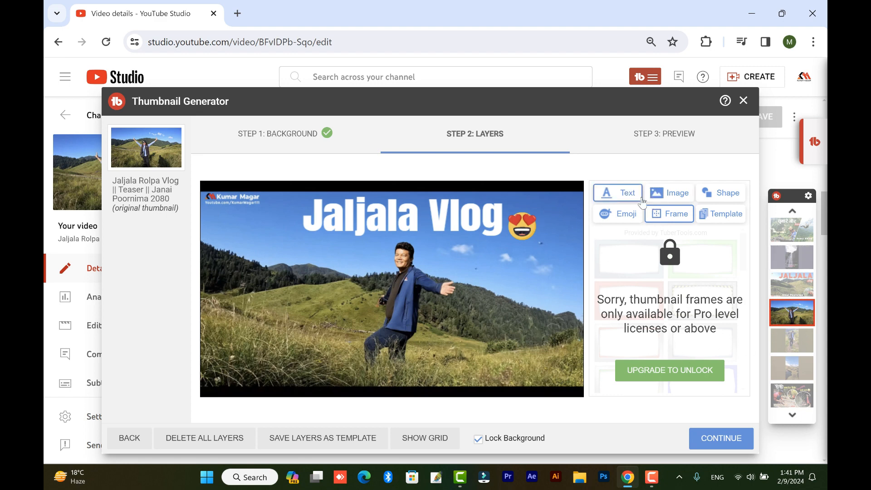
Add a "Teaser" text layer, move it below the end of the title, and shrink it
{"action": "left_click", "coordinate": [619, 193]}
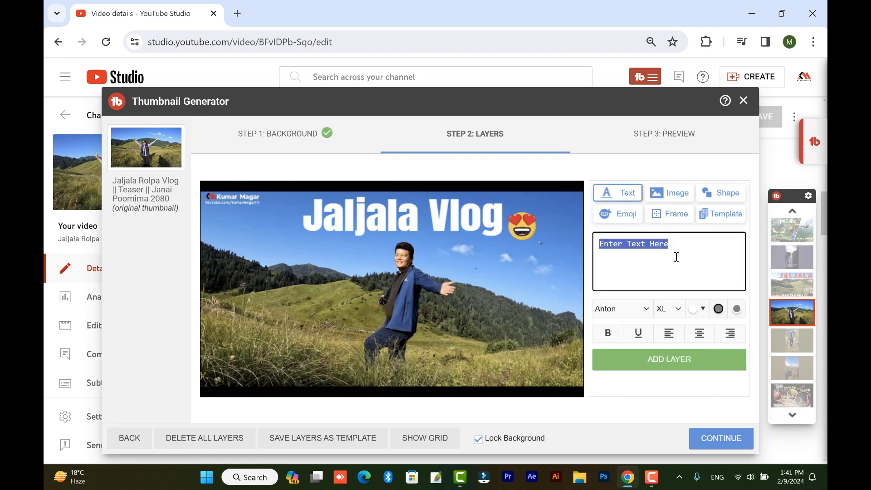
{"action": "type", "text": "Tea"}
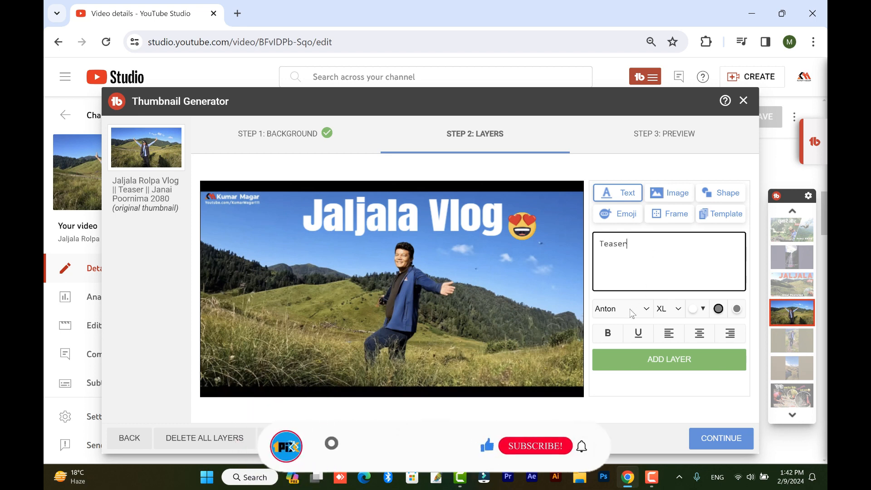
{"action": "type", "text": "ser"}
{"action": "left_click", "coordinate": [613, 358]}
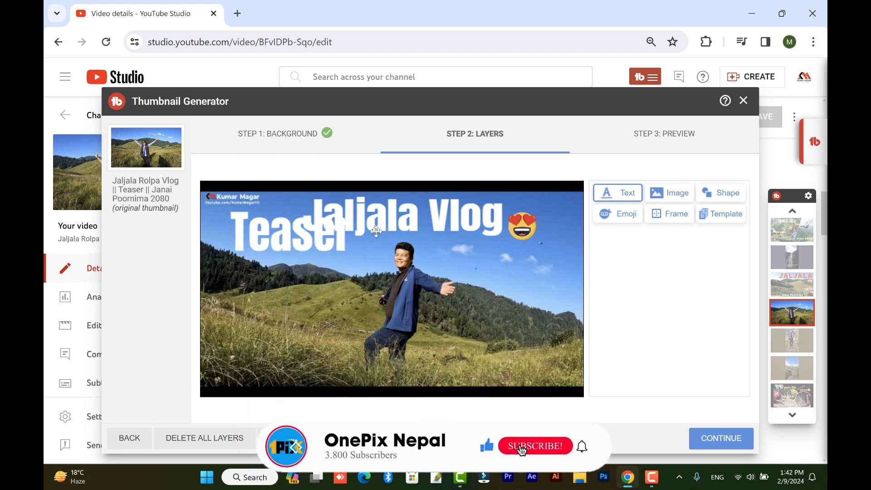
{"action": "left_click_drag", "start_coordinate": [274, 233], "coordinate": [507, 252]}
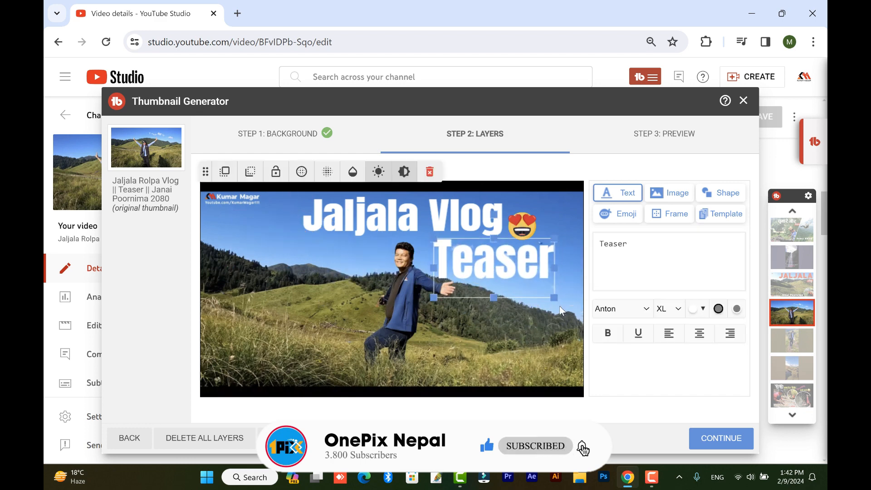
{"action": "left_click_drag", "start_coordinate": [556, 300], "coordinate": [521, 257]}
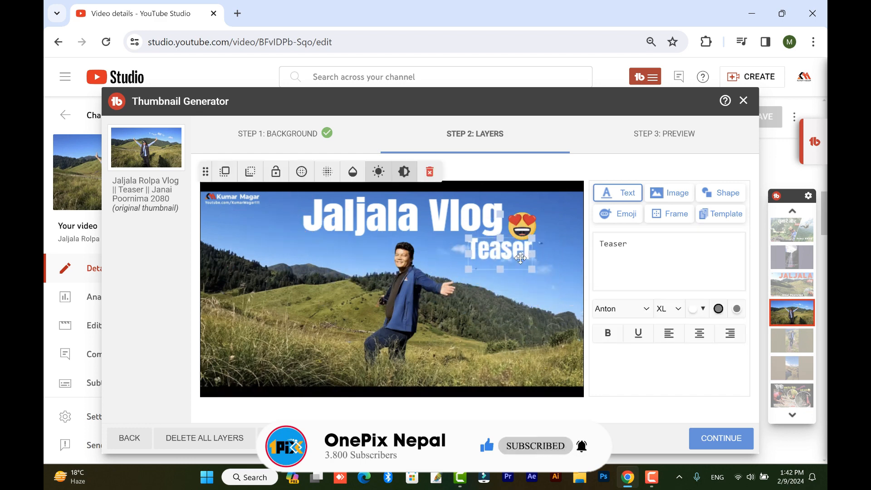
Delete the heart-eyes emoji and move the "Teaser" text directly beneath "Vlog"
{"action": "left_click", "coordinate": [521, 226]}
{"action": "left_click", "coordinate": [429, 172]}
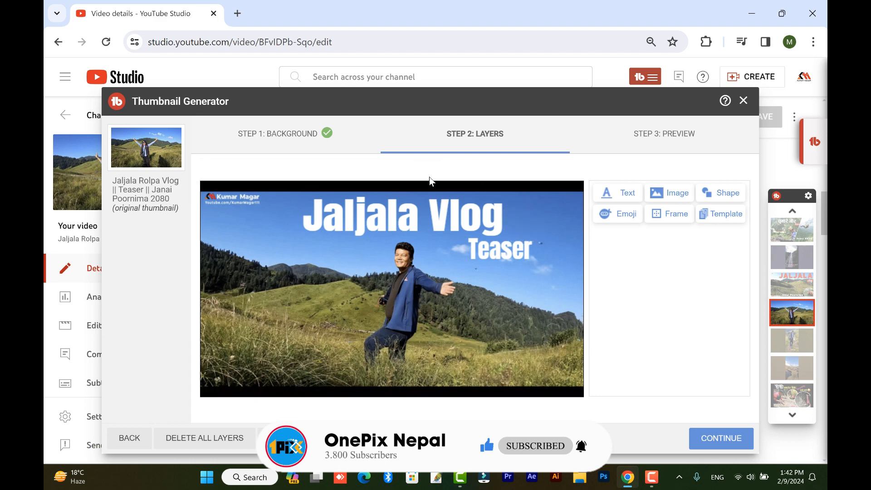
{"action": "left_click_drag", "start_coordinate": [504, 252], "coordinate": [472, 250]}
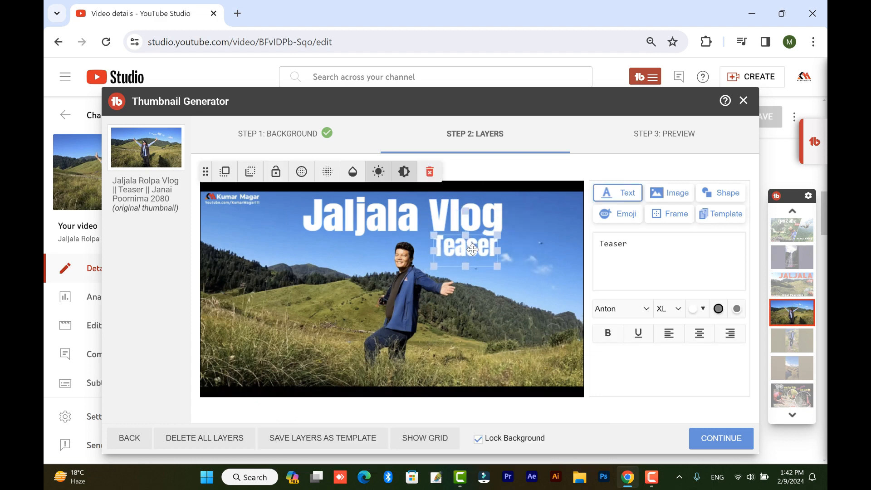
Change the "Teaser" text's font to Knewave and nudge it slightly under the title
{"action": "left_click", "coordinate": [647, 312]}
{"action": "left_click", "coordinate": [631, 362]}
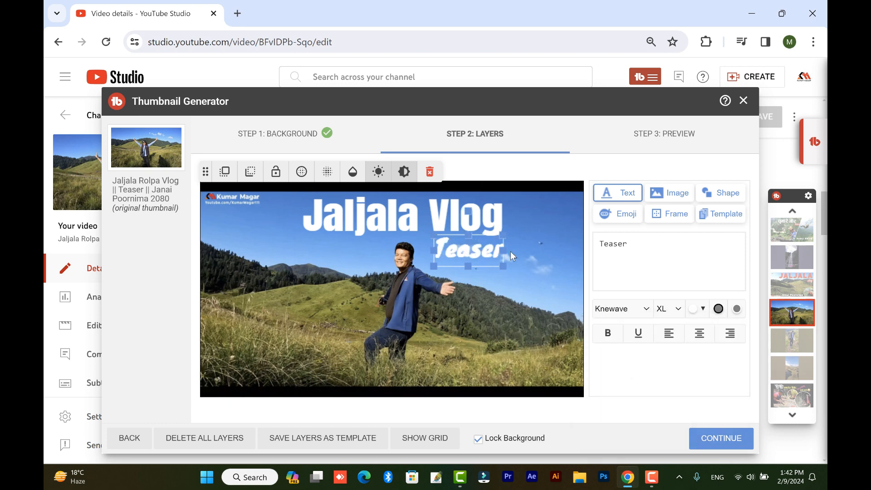
{"action": "left_click_drag", "start_coordinate": [492, 251], "coordinate": [487, 254]}
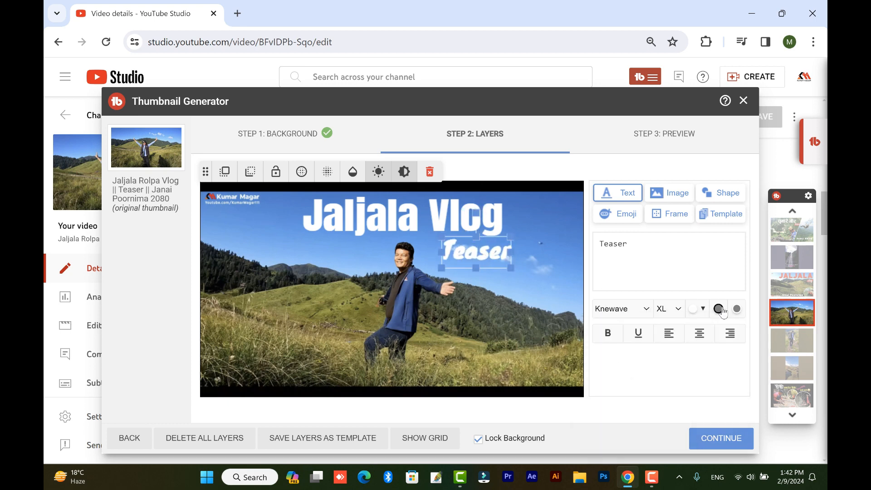
Color the "Teaser" text red #ff0000 with a light outline and adjust its position under the title
{"action": "left_click", "coordinate": [701, 310]}
{"action": "left_click", "coordinate": [794, 166]}
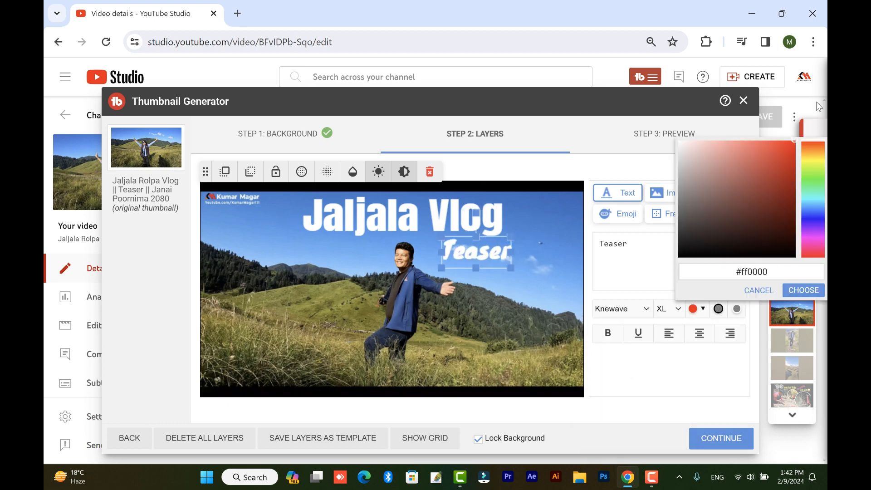
{"action": "left_click", "coordinate": [803, 289]}
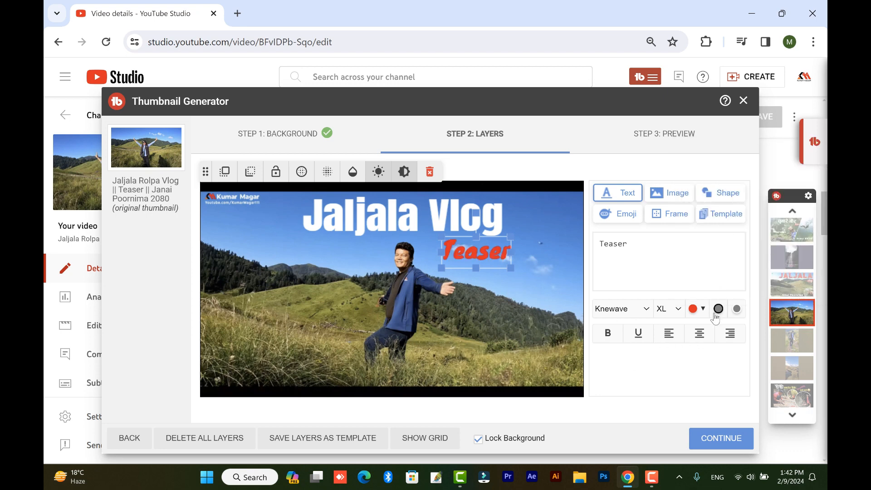
{"action": "left_click", "coordinate": [736, 309]}
{"action": "left_click_drag", "start_coordinate": [481, 252], "coordinate": [484, 248]}
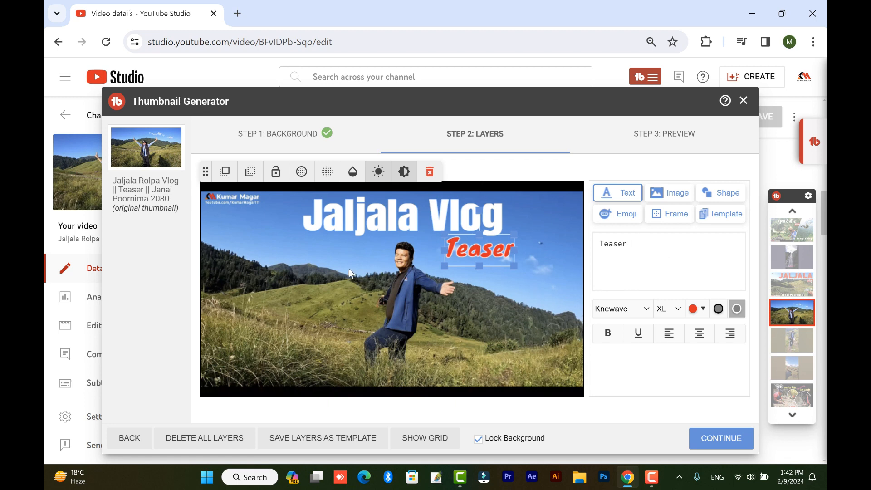
Upload the fireworks PNG from the 000 KM HP Studio folder as a custom image
{"action": "left_click", "coordinate": [669, 193]}
{"action": "scroll", "coordinate": [691, 345], "scroll_direction": "down", "scroll_amount": 1}
{"action": "scroll", "coordinate": [690, 352], "scroll_direction": "up", "scroll_amount": 1}
{"action": "left_click", "coordinate": [614, 237]}
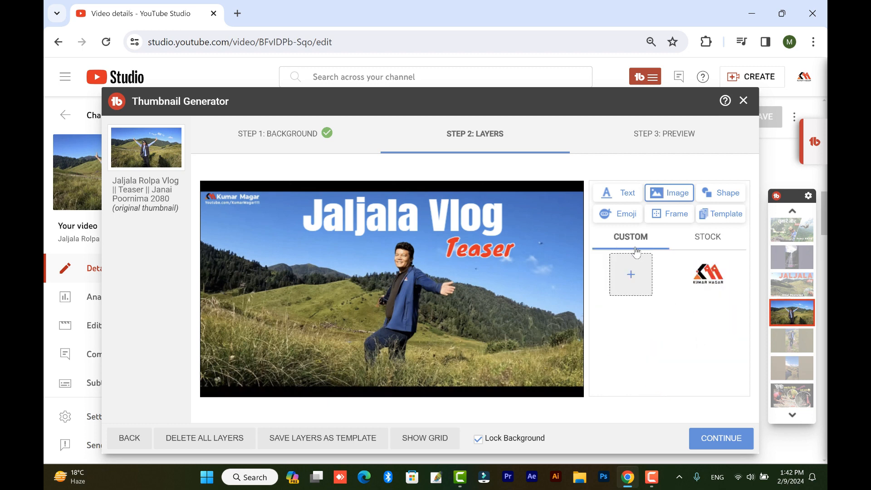
{"action": "left_click", "coordinate": [630, 281]}
{"action": "scroll", "coordinate": [295, 182], "scroll_direction": "down", "scroll_amount": 10}
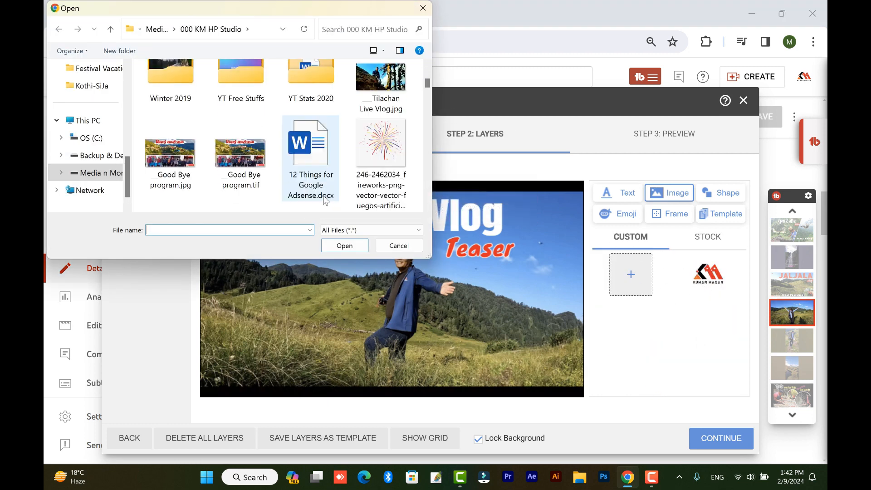
{"action": "scroll", "coordinate": [277, 188], "scroll_direction": "up", "scroll_amount": 1}
{"action": "left_click", "coordinate": [379, 136]}
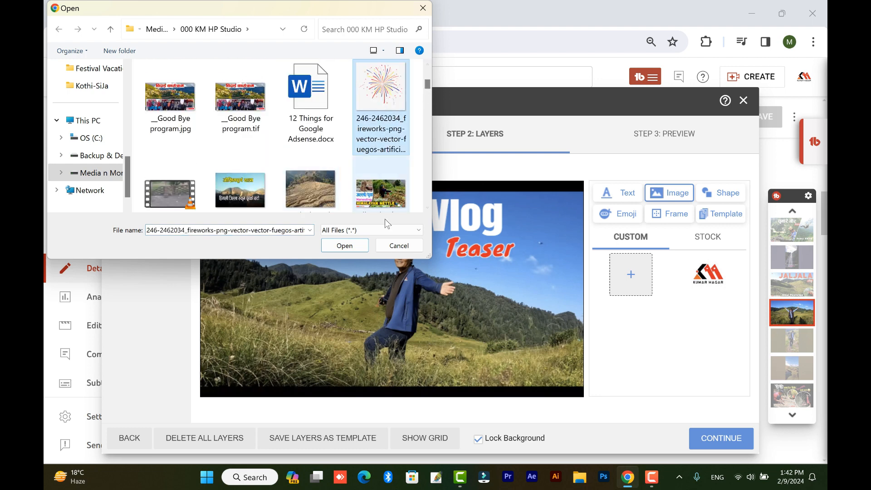
{"action": "left_click", "coordinate": [345, 246]}
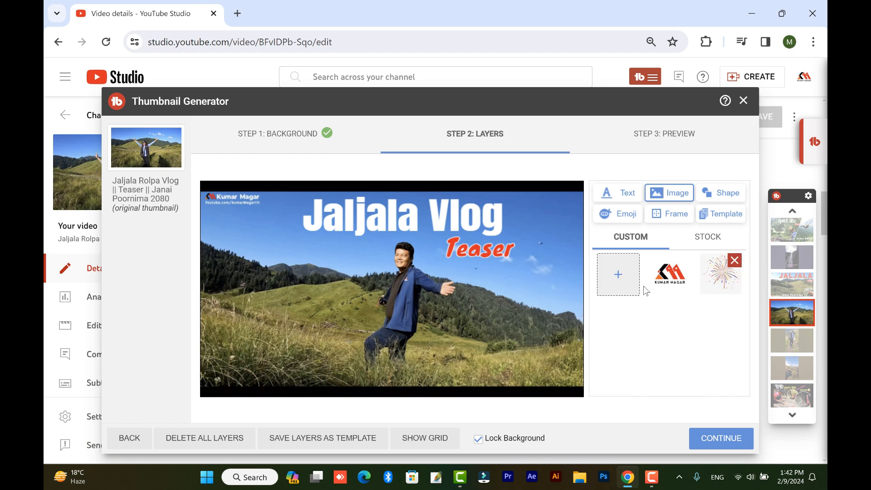
Add the fireworks image as a layer and place it over the grass beside the person's legs
{"action": "left_click", "coordinate": [715, 277]}
{"action": "left_click_drag", "start_coordinate": [465, 272], "coordinate": [528, 273]}
{"action": "left_click_drag", "start_coordinate": [532, 185], "coordinate": [361, 304]}
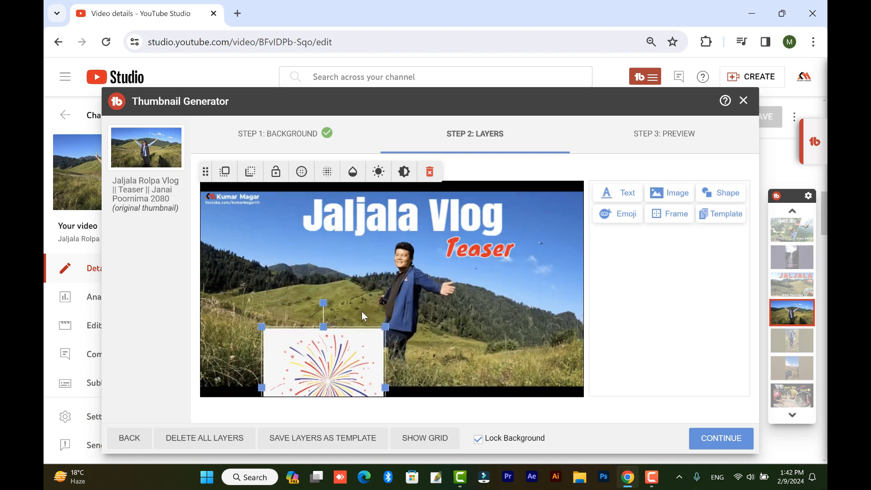
{"action": "left_click_drag", "start_coordinate": [351, 355], "coordinate": [330, 298]}
{"action": "left_click_drag", "start_coordinate": [356, 267], "coordinate": [340, 287]}
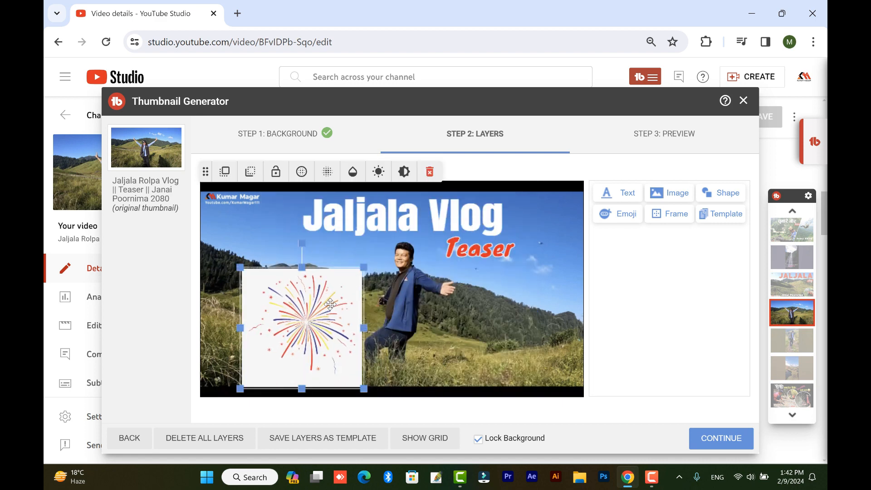
Try the contrast adjustment on the fireworks image layer, then delete the layer
{"action": "left_click", "coordinate": [404, 174]}
{"action": "left_click_drag", "start_coordinate": [358, 199], "coordinate": [382, 198]}
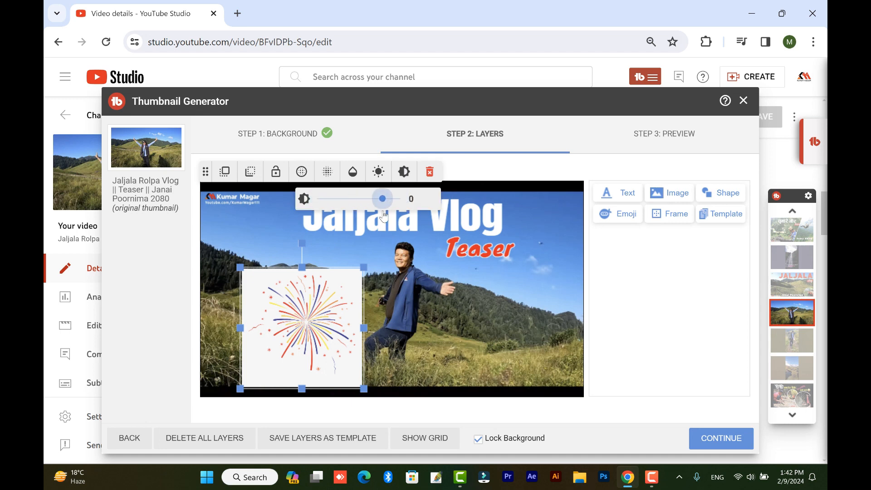
{"action": "left_click", "coordinate": [429, 171]}
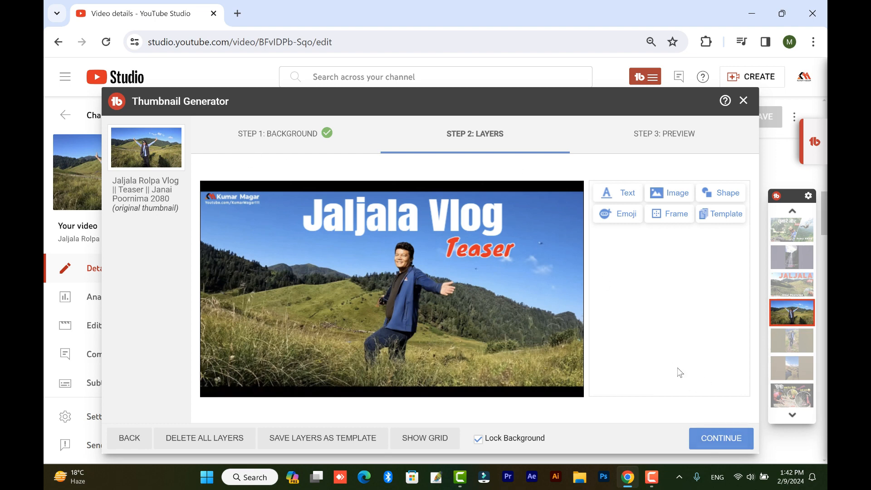
Continue to the preview stage and check how the thumbnail looks on YouTube and Facebook
{"action": "left_click", "coordinate": [715, 443]}
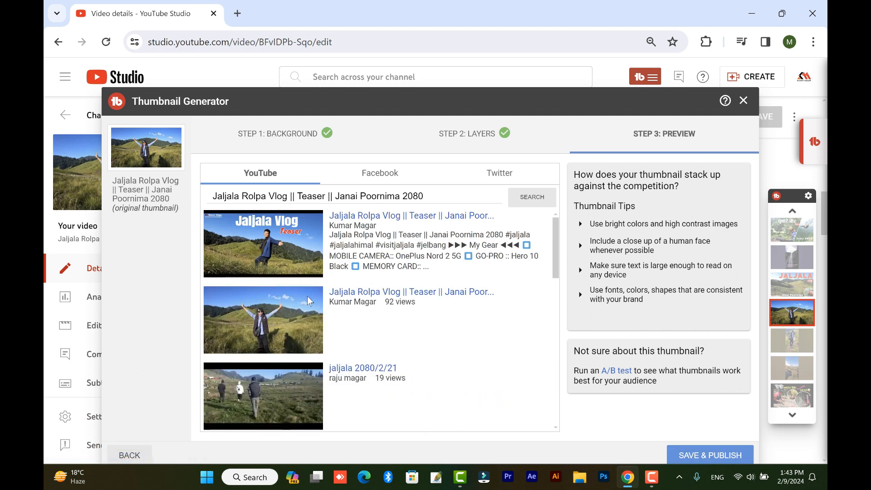
{"action": "left_click_drag", "start_coordinate": [197, 210], "coordinate": [335, 280]}
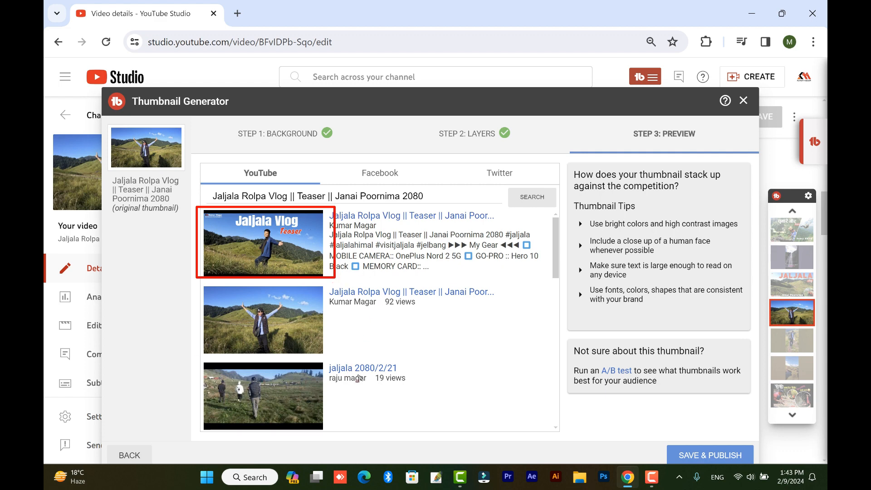
{"action": "mouse_move", "coordinate": [206, 363]}
{"action": "left_mouse_down"}
{"action": "mouse_move", "coordinate": [233, 383]}
{"action": "mouse_move", "coordinate": [415, 401]}
{"action": "left_mouse_up"}
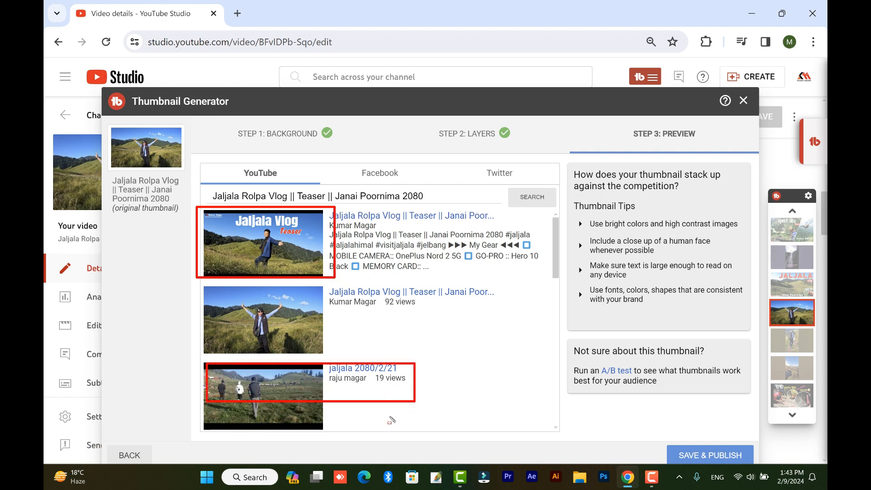
{"action": "key", "text": "Escape"}
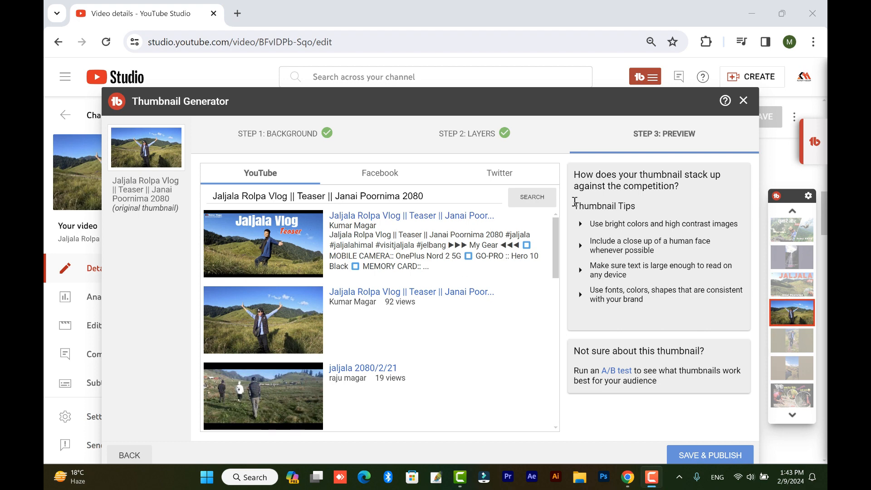
{"action": "left_click", "coordinate": [392, 177]}
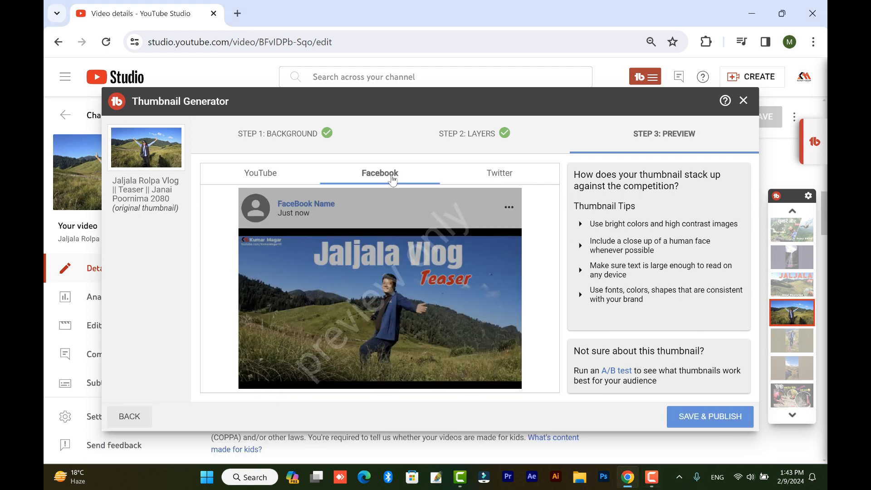
Compare the thumbnail's Twitter and Facebook previews, then return to its YouTube preview
{"action": "left_click", "coordinate": [497, 176]}
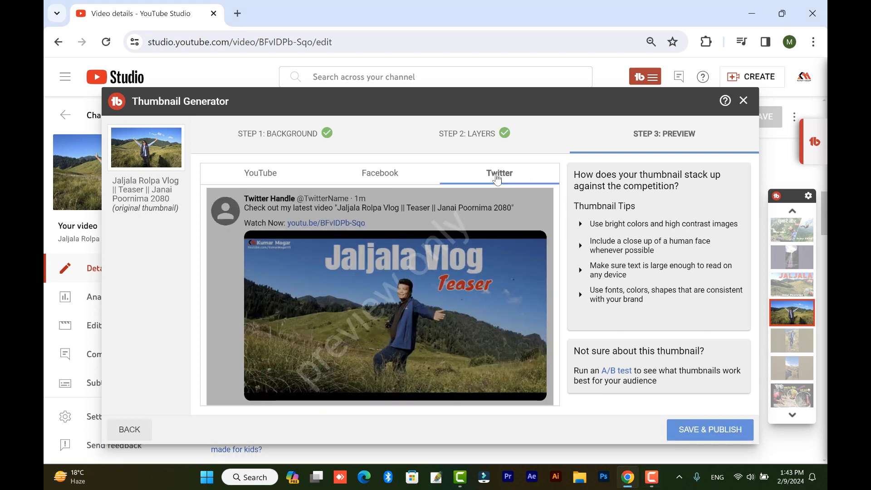
{"action": "left_click", "coordinate": [387, 181]}
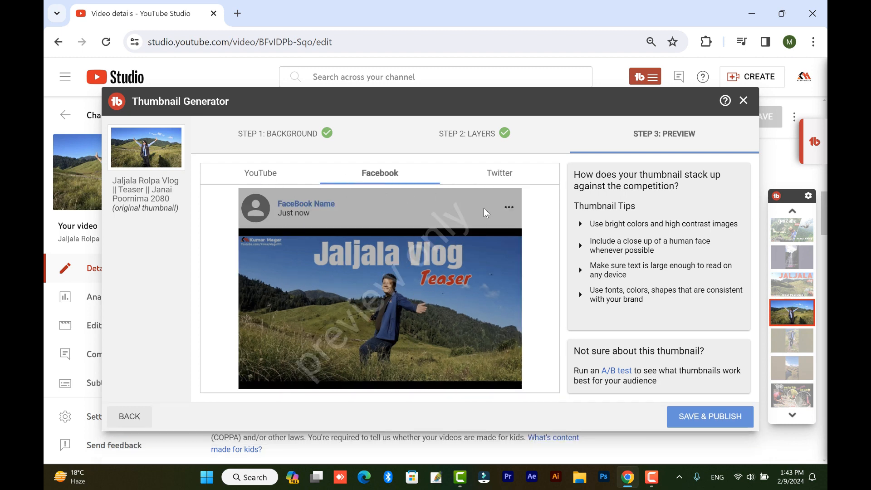
{"action": "left_click", "coordinate": [500, 174]}
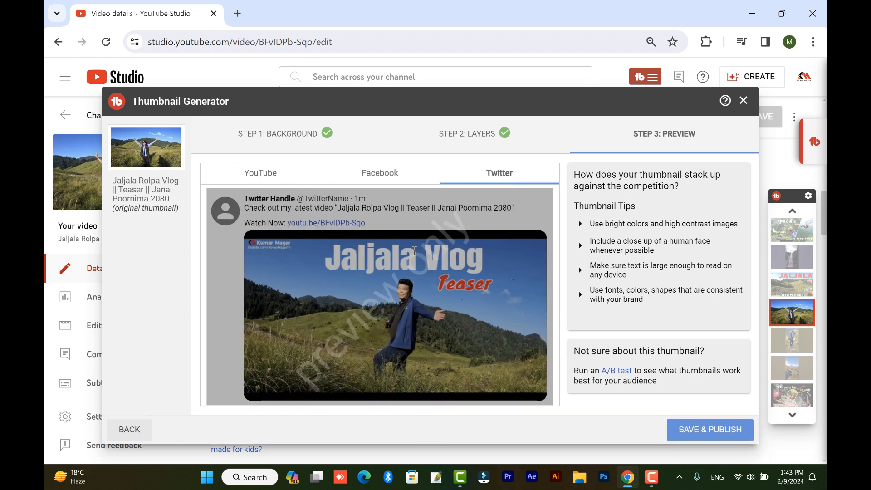
{"action": "left_click", "coordinate": [270, 175]}
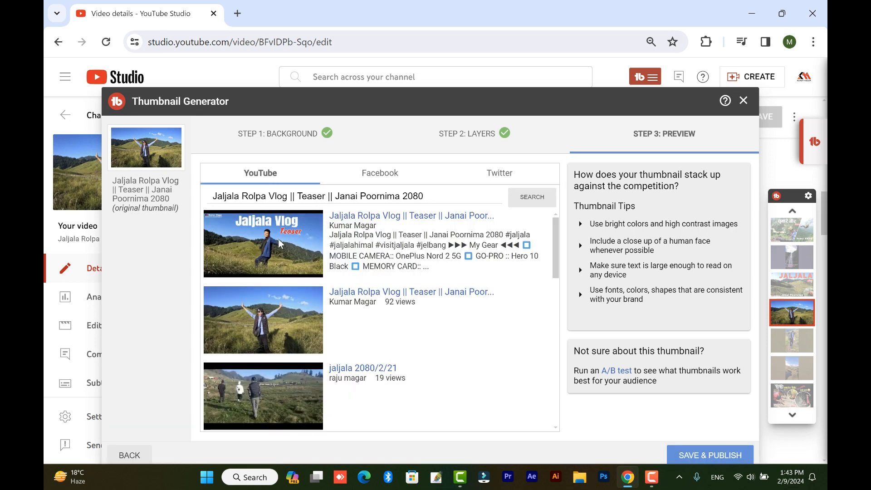
Save and publish the thumbnail, confirm the publication, and close the Thumbnail Generator
{"action": "left_click", "coordinate": [716, 454]}
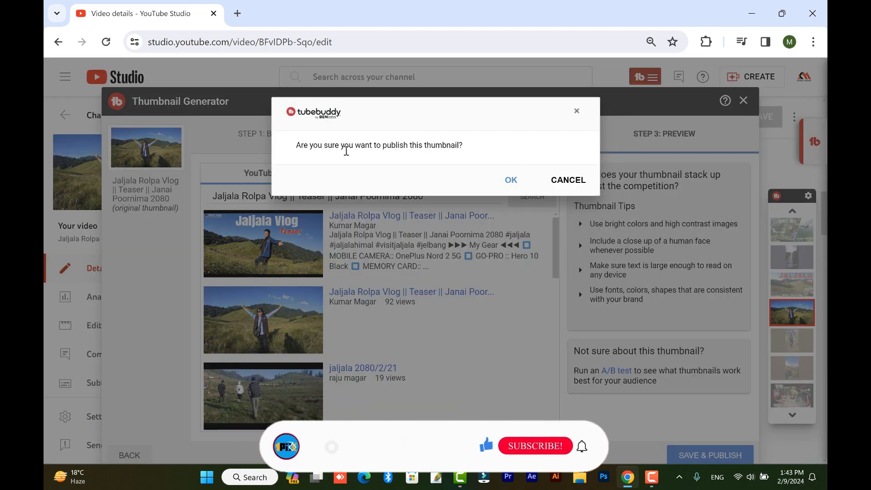
{"action": "left_click_drag", "start_coordinate": [282, 137], "coordinate": [486, 159]}
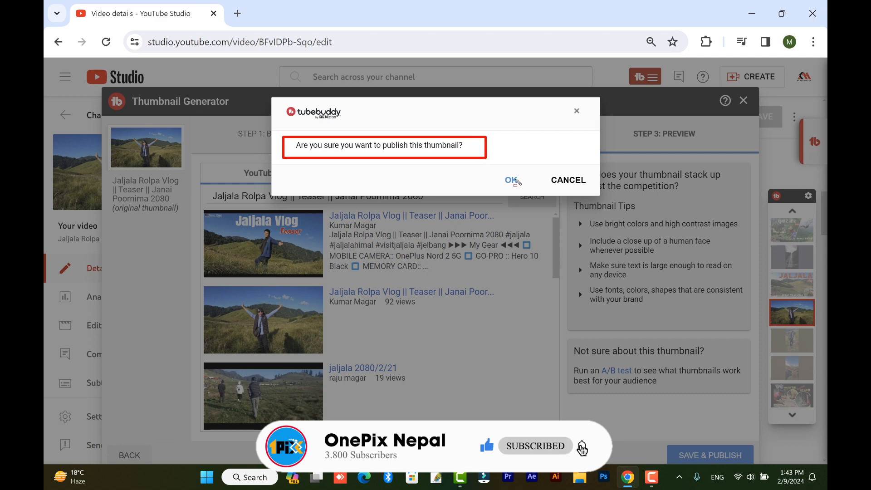
{"action": "key", "text": "Escape"}
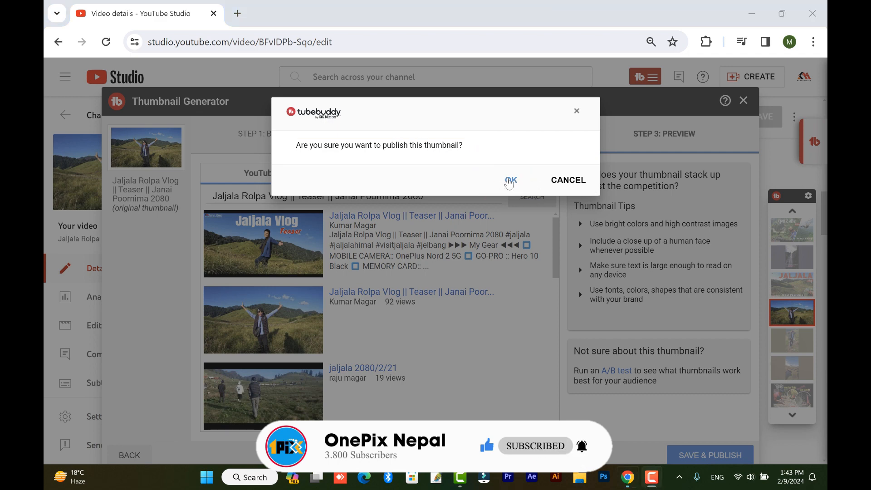
{"action": "left_click", "coordinate": [510, 180]}
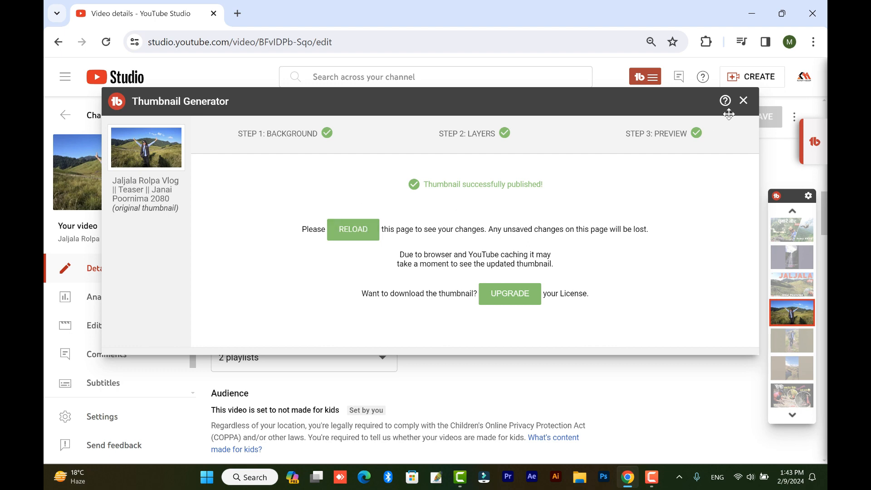
{"action": "left_click", "coordinate": [743, 101]}
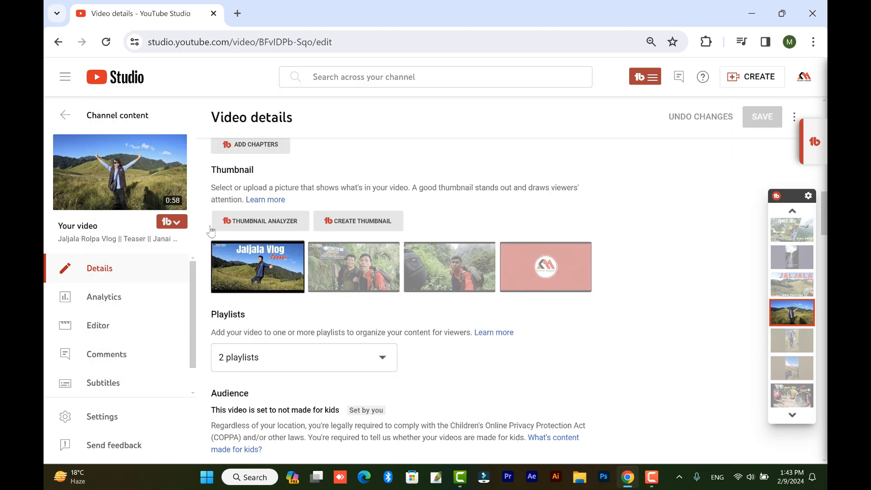
Compare the new thumbnail with the video preview, then open its download image and close it again
{"action": "scroll", "coordinate": [486, 287], "scroll_direction": "up", "scroll_amount": 4}
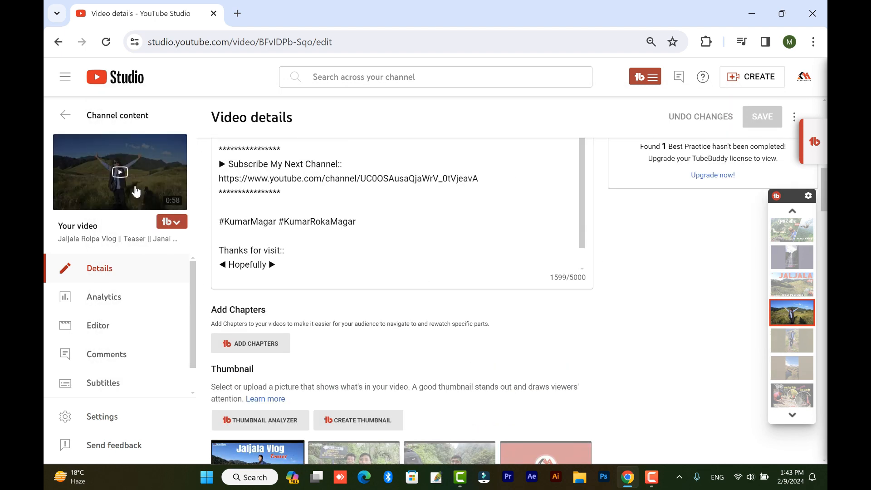
{"action": "scroll", "coordinate": [433, 329], "scroll_direction": "down", "scroll_amount": 4}
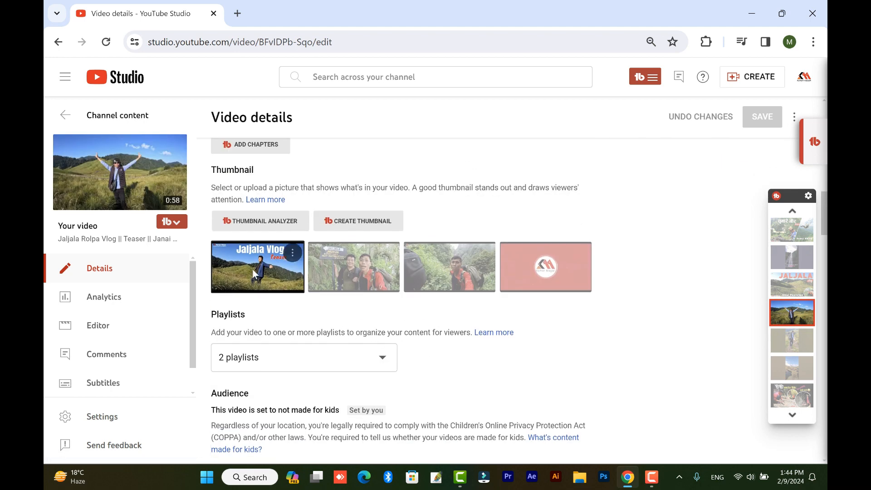
{"action": "scroll", "coordinate": [356, 239], "scroll_direction": "up", "scroll_amount": 5}
{"action": "scroll", "coordinate": [279, 243], "scroll_direction": "down", "scroll_amount": 5}
{"action": "left_click", "coordinate": [290, 260]}
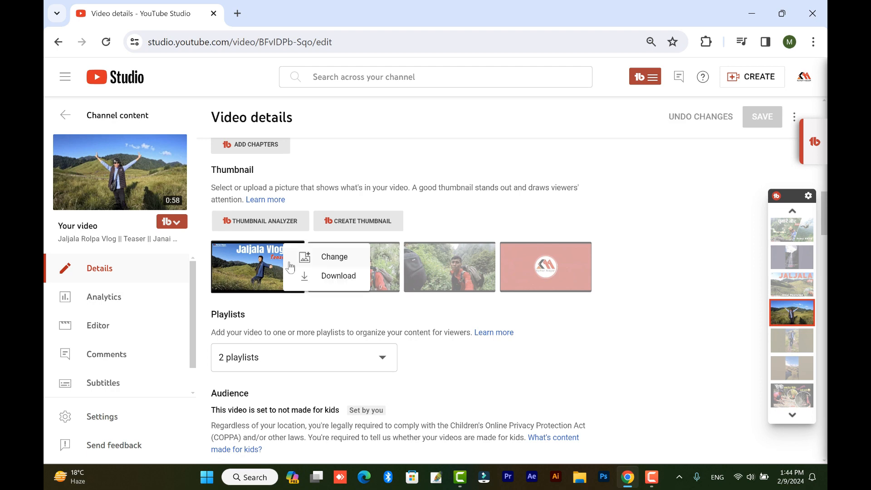
{"action": "left_click", "coordinate": [337, 276]}
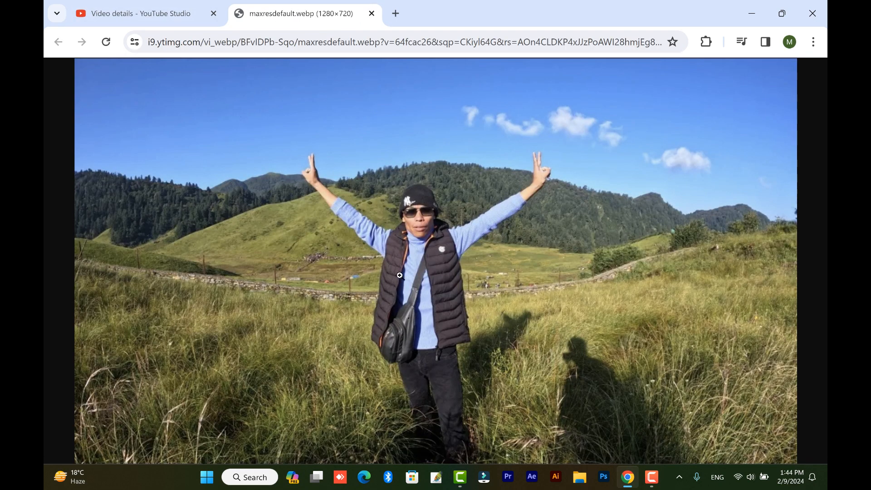
{"action": "left_click", "coordinate": [372, 13]}
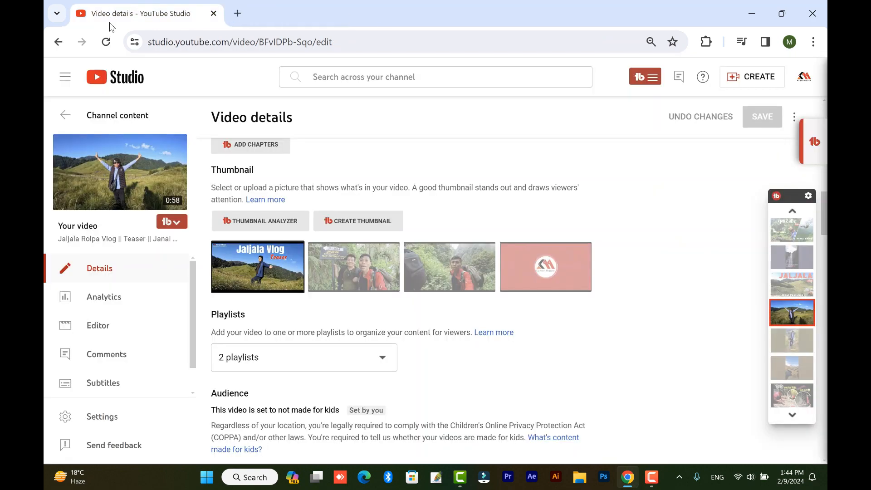
Look through the video details from the description to the audience settings
{"action": "scroll", "coordinate": [657, 231], "scroll_direction": "up", "scroll_amount": 4}
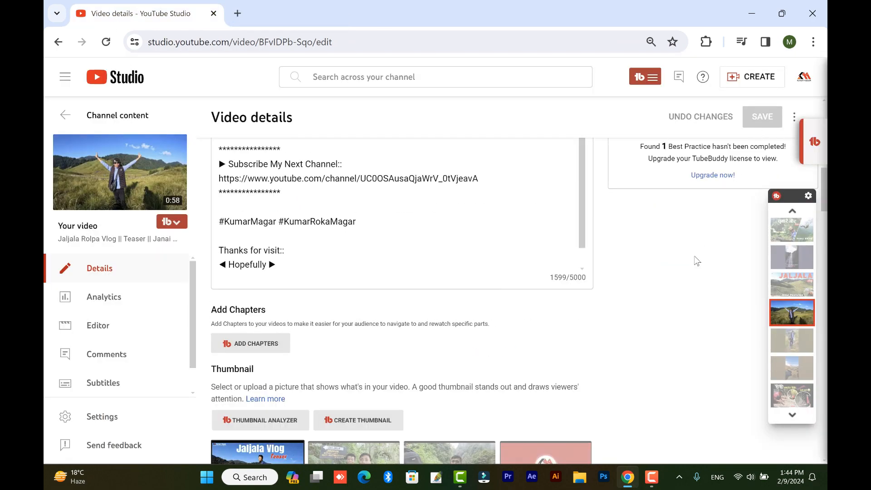
{"action": "scroll", "coordinate": [565, 244], "scroll_direction": "up", "scroll_amount": 5}
{"action": "scroll", "coordinate": [570, 198], "scroll_direction": "down", "scroll_amount": 1}
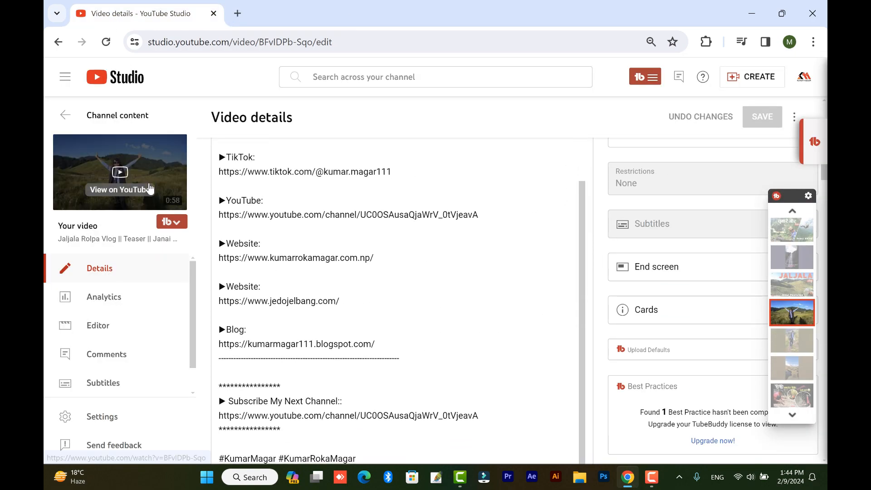
{"action": "scroll", "coordinate": [388, 201], "scroll_direction": "down", "scroll_amount": 4}
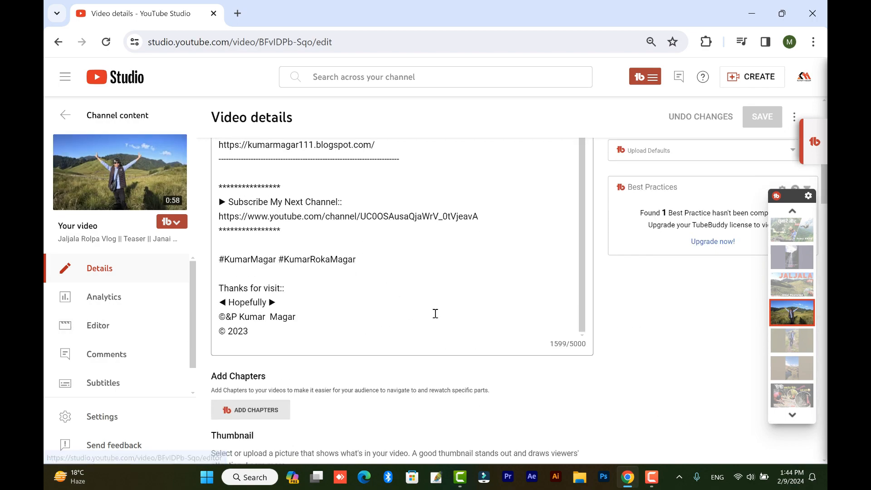
{"action": "scroll", "coordinate": [412, 325], "scroll_direction": "down", "scroll_amount": 10}
{"action": "scroll", "coordinate": [626, 204], "scroll_direction": "up", "scroll_amount": 4}
{"action": "scroll", "coordinate": [625, 204], "scroll_direction": "down", "scroll_amount": 2}
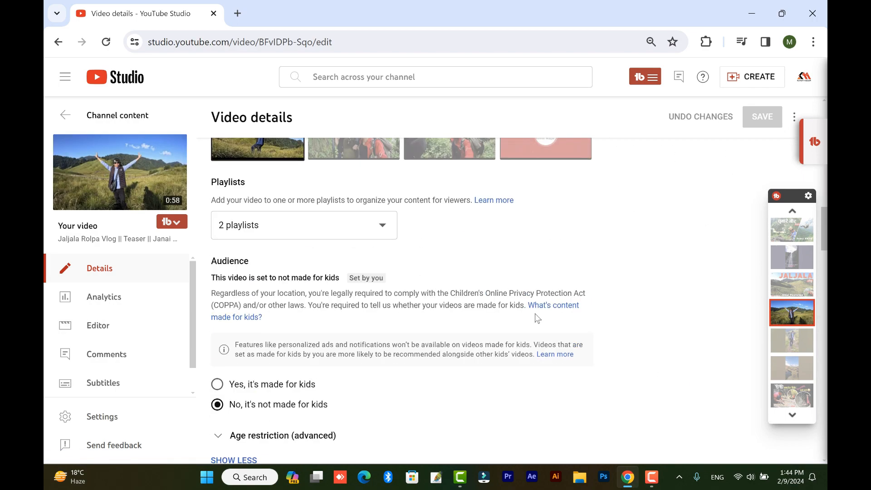
{"action": "scroll", "coordinate": [535, 352], "scroll_direction": "up", "scroll_amount": 10}
{"action": "scroll", "coordinate": [527, 348], "scroll_direction": "up", "scroll_amount": 6}
{"action": "scroll", "coordinate": [535, 345], "scroll_direction": "down", "scroll_amount": 6}
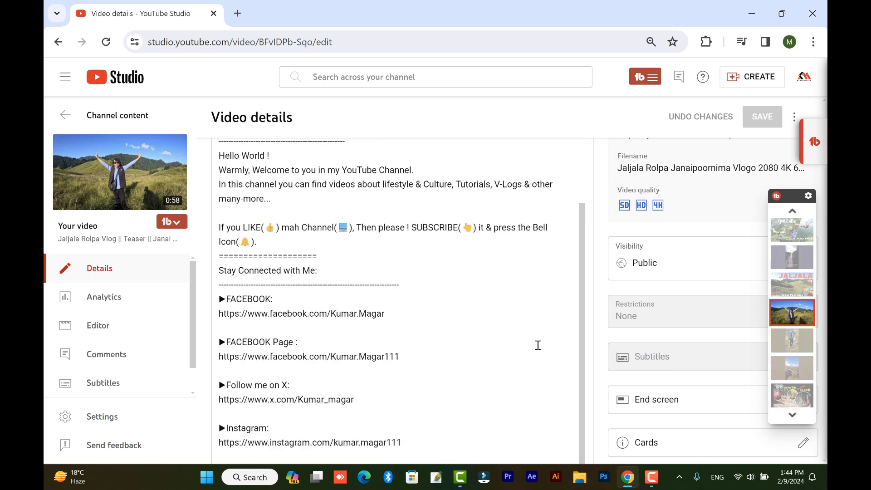
Switch the video's visibility to Unlisted and back to Public, then save the video details
{"action": "left_click", "coordinate": [656, 271]}
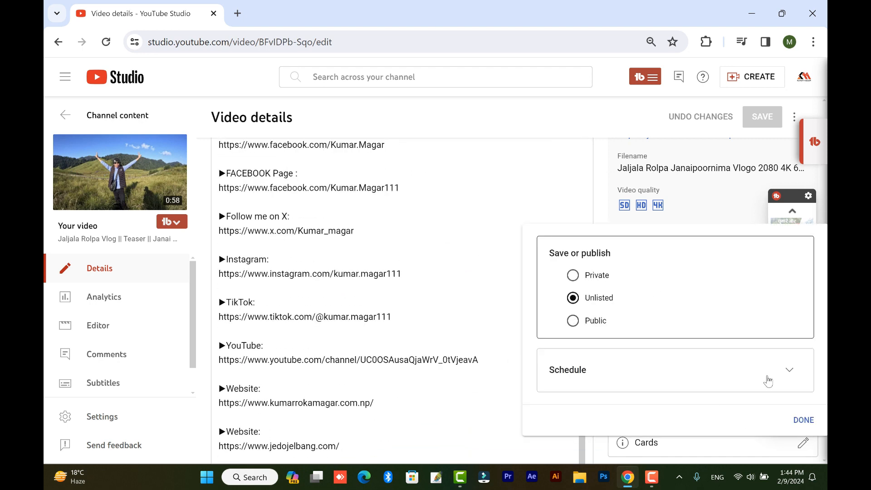
{"action": "left_click", "coordinate": [793, 421]}
{"action": "left_click", "coordinate": [652, 266]}
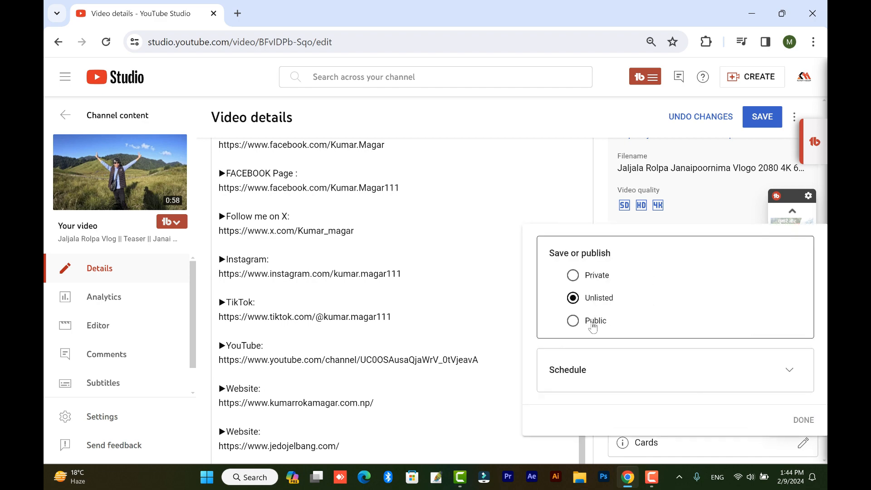
{"action": "left_click", "coordinate": [803, 426]}
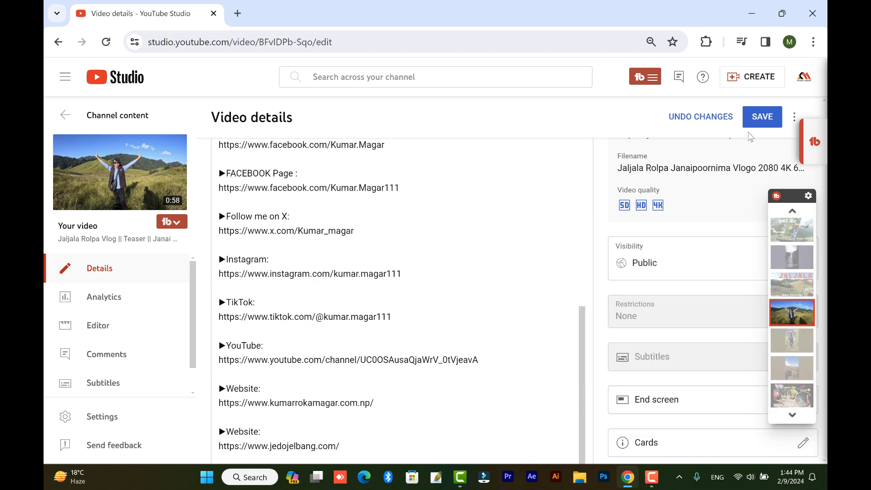
{"action": "left_click", "coordinate": [754, 119]}
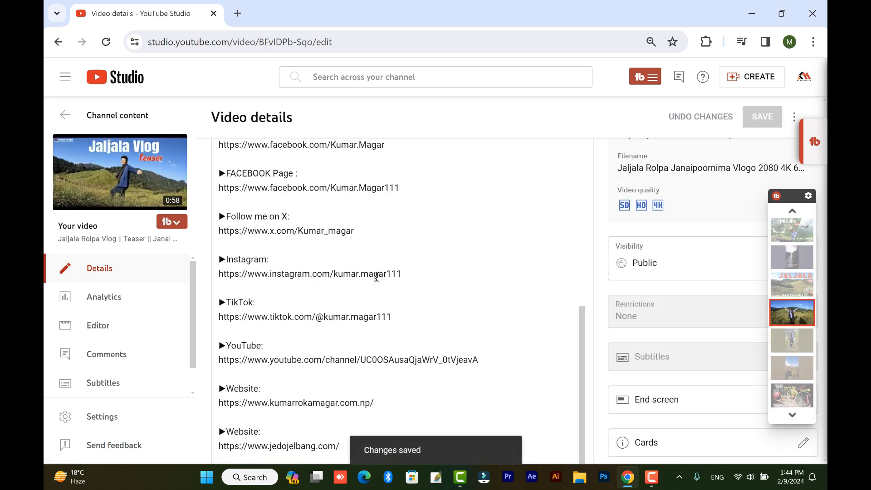
Check the updated thumbnail in the Thumbnail section of the video details
{"action": "scroll", "coordinate": [418, 311], "scroll_direction": "down", "scroll_amount": 10}
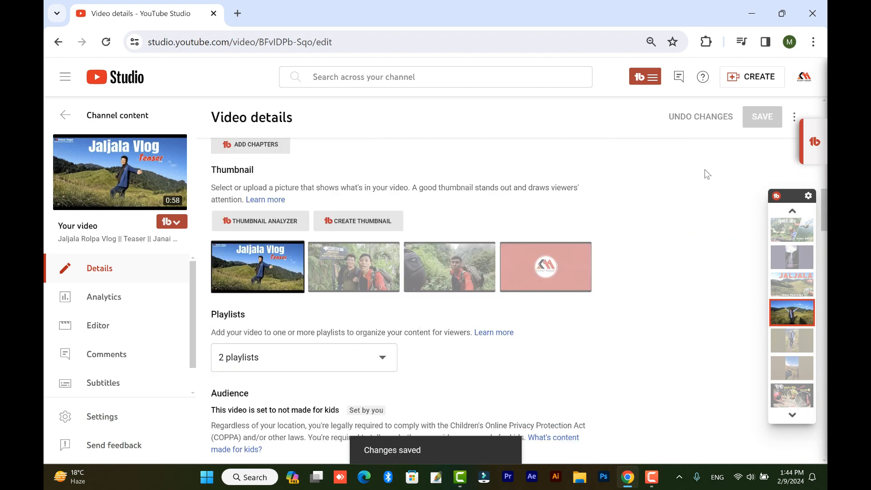
{"action": "mouse_move", "coordinate": [286, 271]}
{"action": "scroll", "coordinate": [252, 271], "scroll_direction": "down", "scroll_amount": 7}
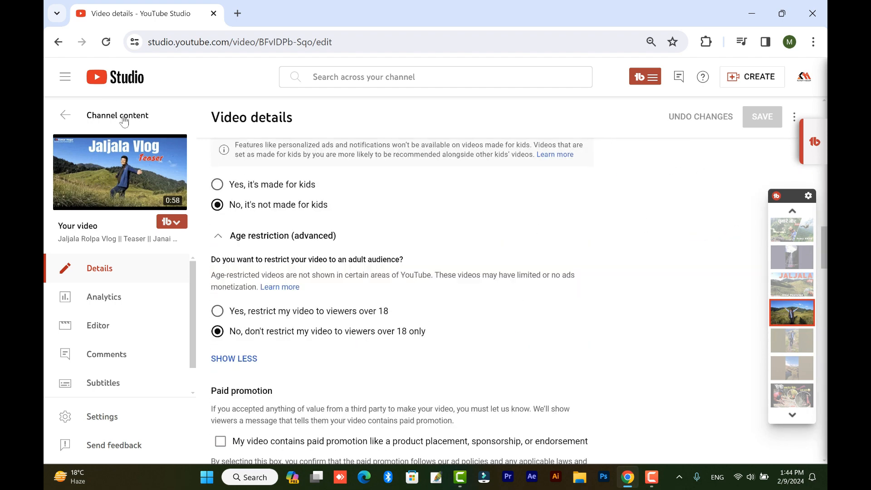
Return to the channel content list and open the Jaljala Rolpa Vlog teaser on YouTube
{"action": "left_click", "coordinate": [66, 121]}
{"action": "scroll", "coordinate": [349, 326], "scroll_direction": "down", "scroll_amount": 4}
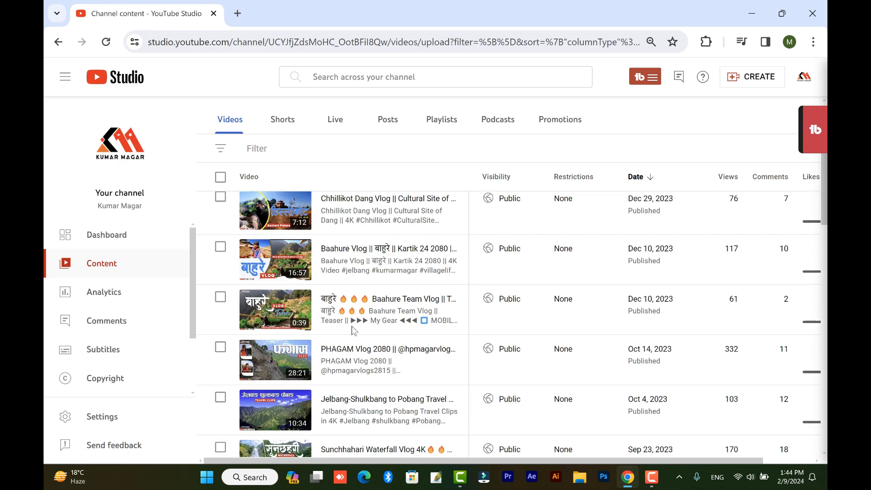
{"action": "scroll", "coordinate": [349, 326], "scroll_direction": "down", "scroll_amount": 6}
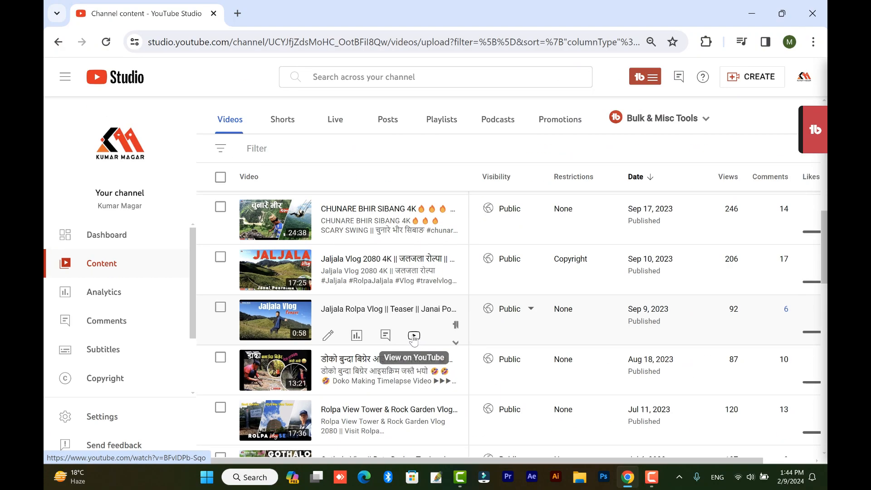
{"action": "left_click", "coordinate": [414, 337]}
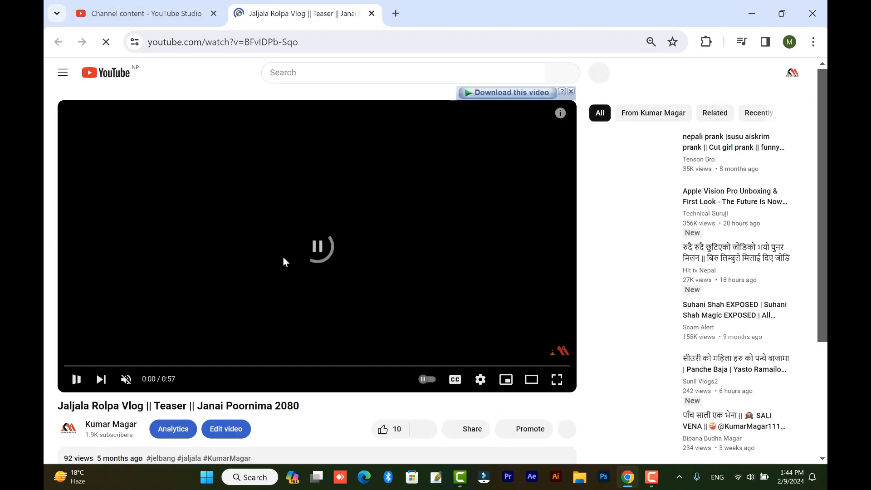
Open the channel page from the video, find the teaser's thumbnail among the channel's videos, and switch back to the YouTube Studio content list
{"action": "scroll", "coordinate": [285, 259], "scroll_direction": "down", "scroll_amount": 5}
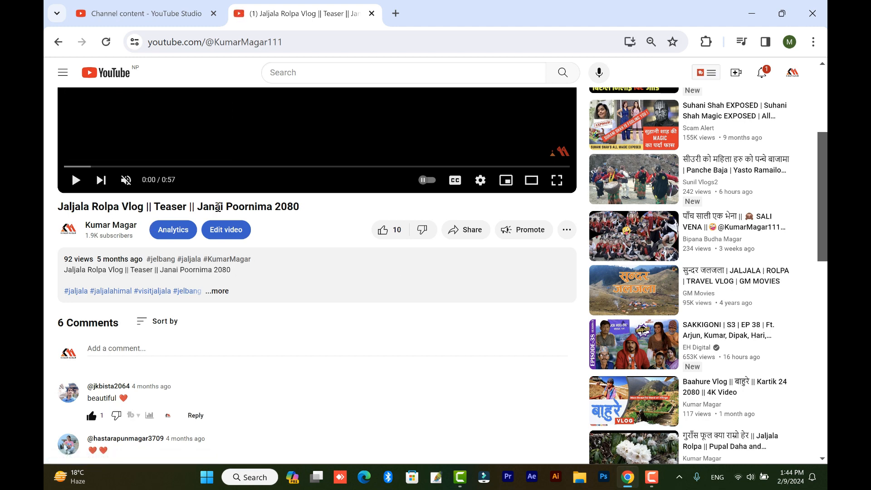
{"action": "scroll", "coordinate": [320, 259], "scroll_direction": "down", "scroll_amount": 3}
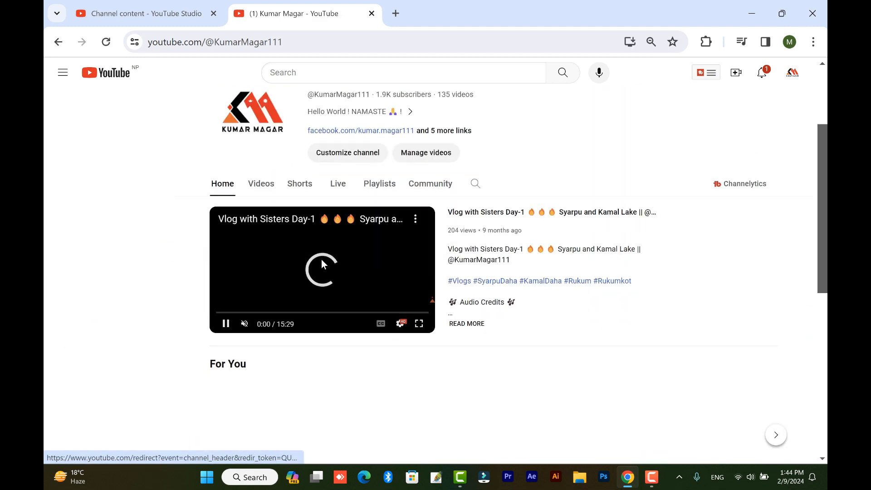
{"action": "left_click", "coordinate": [227, 324]}
{"action": "left_click", "coordinate": [262, 186]}
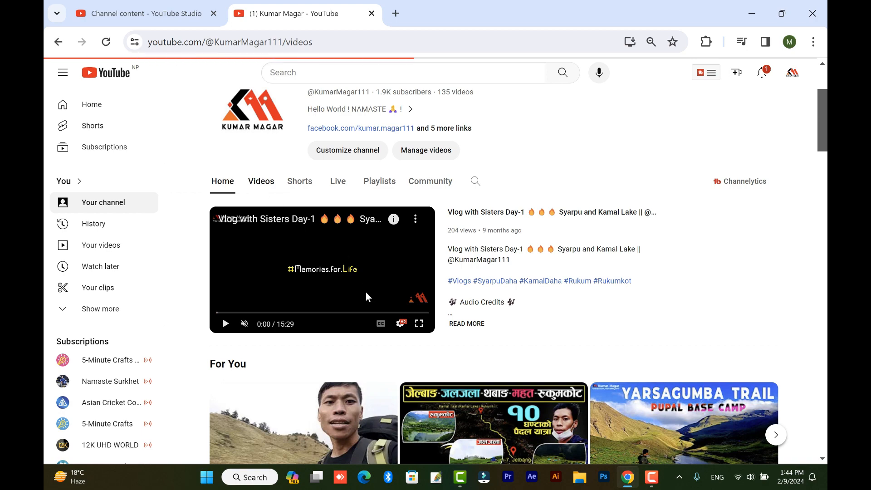
{"action": "scroll", "coordinate": [367, 295], "scroll_direction": "down", "scroll_amount": 5}
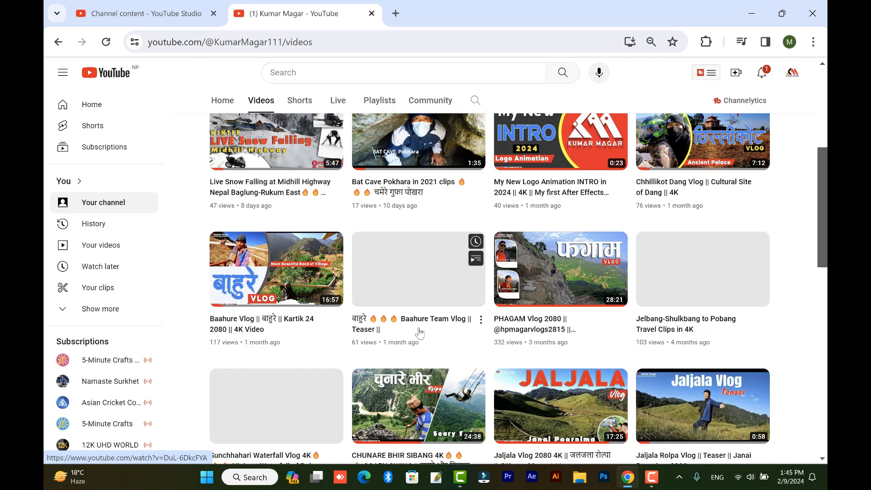
{"action": "scroll", "coordinate": [408, 332], "scroll_direction": "down", "scroll_amount": 3}
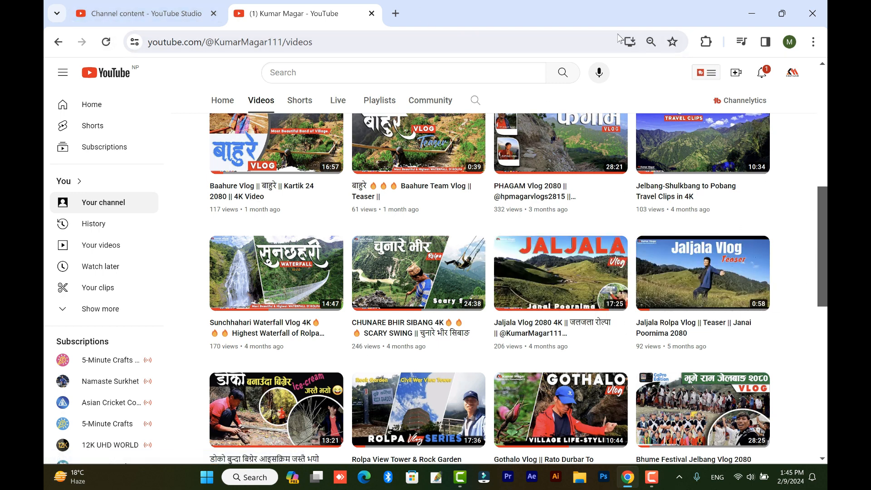
{"action": "left_click", "coordinate": [124, 6]}
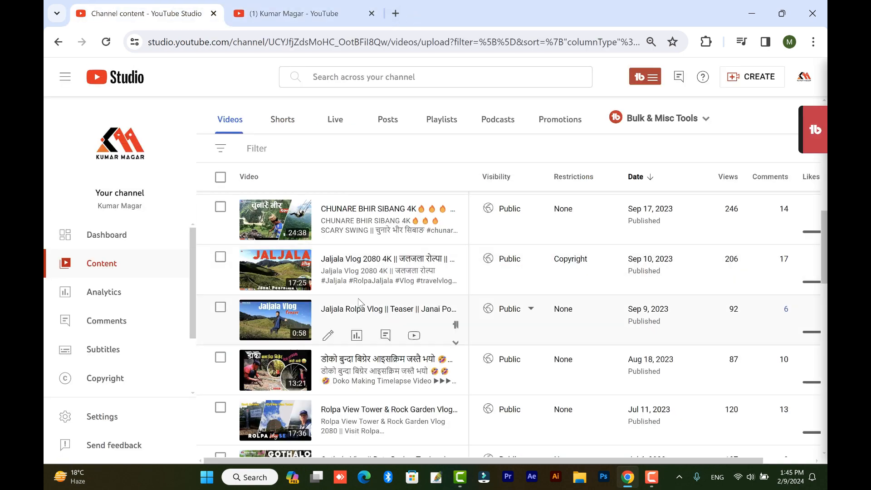
{"action": "scroll", "coordinate": [97, 318], "scroll_direction": "down", "scroll_amount": 2}
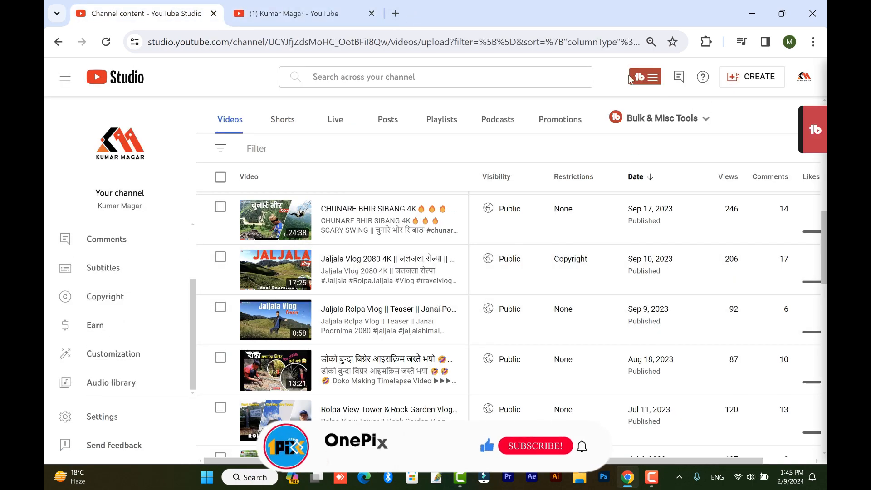
Look through TubeBuddy's extension overview, including its Tools, Industry News and Milestones, and close it again
{"action": "left_click", "coordinate": [645, 78]}
{"action": "scroll", "coordinate": [400, 243], "scroll_direction": "down", "scroll_amount": 3}
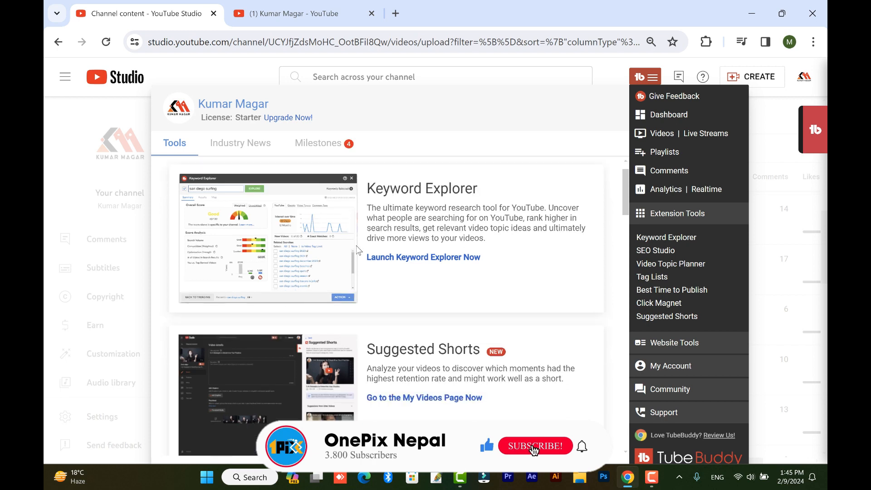
{"action": "scroll", "coordinate": [394, 294], "scroll_direction": "down", "scroll_amount": 10}
{"action": "scroll", "coordinate": [354, 254], "scroll_direction": "up", "scroll_amount": 10}
{"action": "left_click", "coordinate": [244, 144]}
{"action": "left_click", "coordinate": [315, 144]}
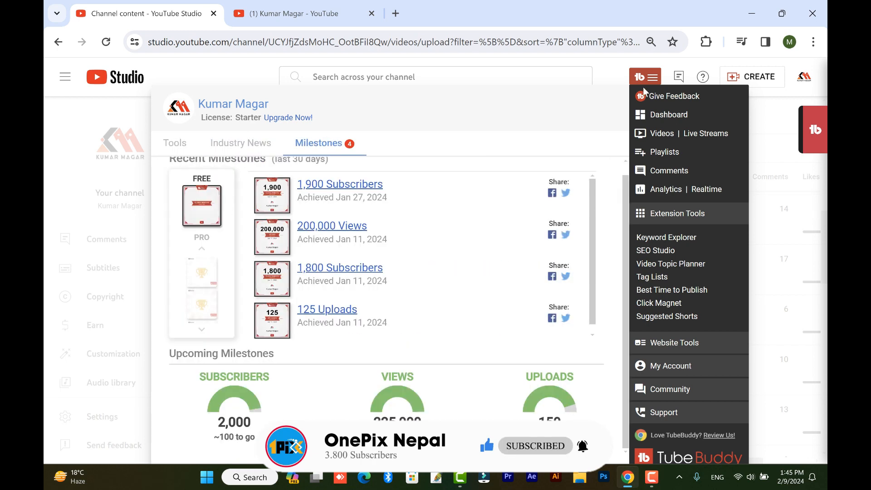
{"action": "left_click", "coordinate": [639, 77]}
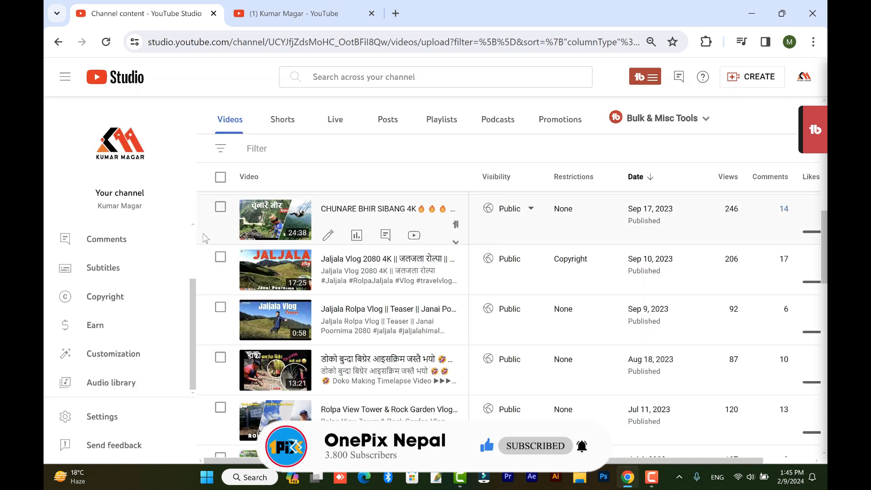
Open the details of the Jaljala Rolpa Vlog teaser and review its thumbnail, playlist and audience sections
{"action": "left_click", "coordinate": [327, 335]}
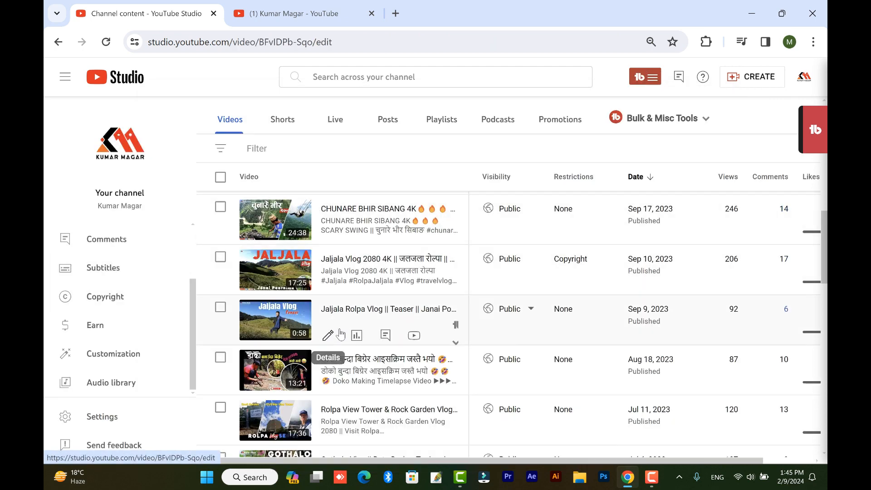
{"action": "scroll", "coordinate": [340, 329], "scroll_direction": "down", "scroll_amount": 20}
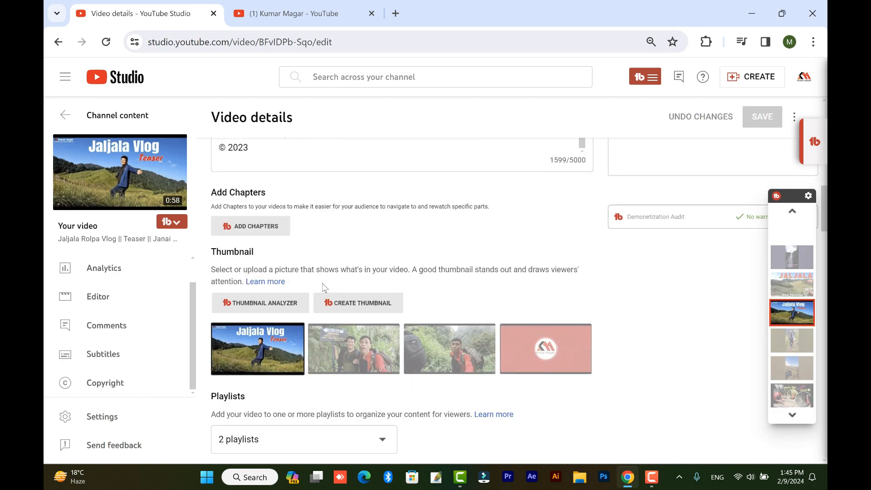
{"action": "scroll", "coordinate": [399, 331], "scroll_direction": "down", "scroll_amount": 15}
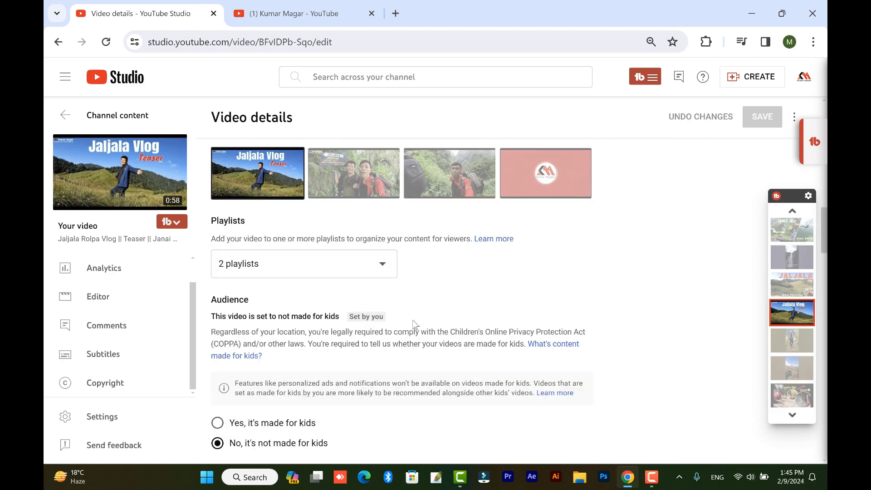
Examine the video's tags, TubeBuddy's Tag Tools and Recommended Tags, and the category and comment settings
{"action": "scroll", "coordinate": [381, 347], "scroll_direction": "down", "scroll_amount": 4}
{"action": "scroll", "coordinate": [379, 344], "scroll_direction": "up", "scroll_amount": 3}
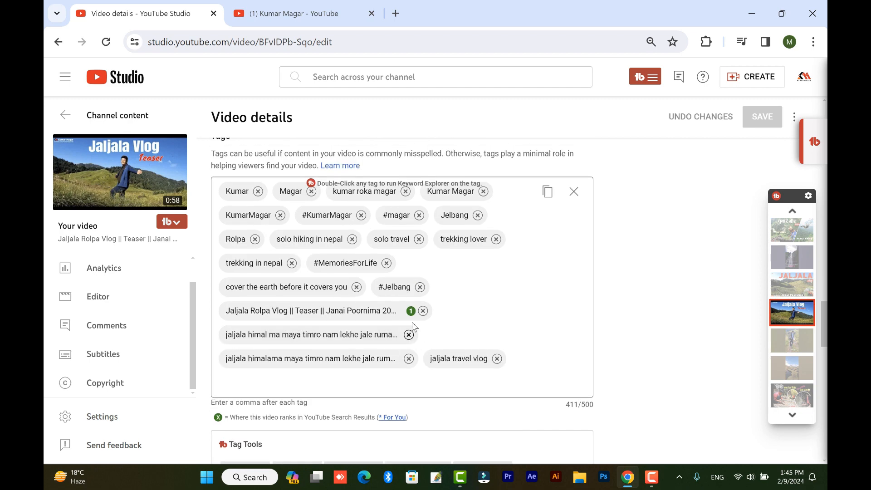
{"action": "scroll", "coordinate": [408, 343], "scroll_direction": "down", "scroll_amount": 4}
{"action": "scroll", "coordinate": [429, 344], "scroll_direction": "down", "scroll_amount": 3}
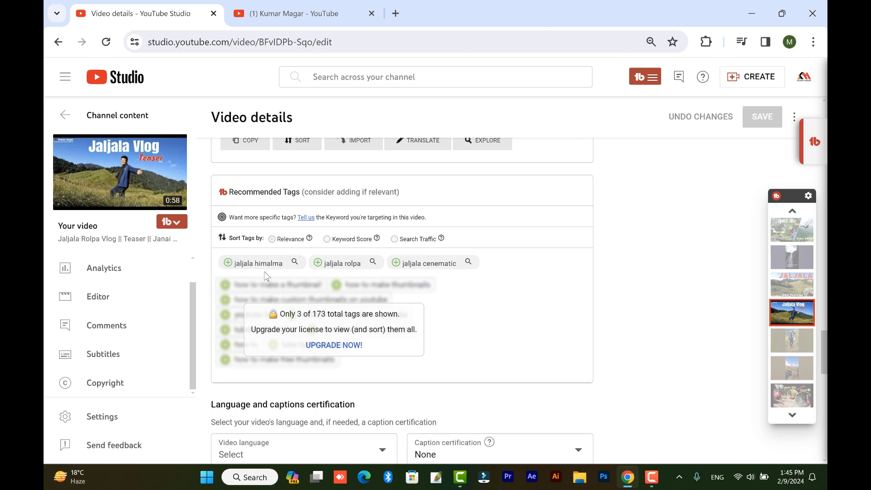
{"action": "mouse_move", "coordinate": [217, 257]}
{"action": "left_mouse_down"}
{"action": "mouse_move", "coordinate": [546, 299]}
{"action": "mouse_move", "coordinate": [496, 285]}
{"action": "left_mouse_up"}
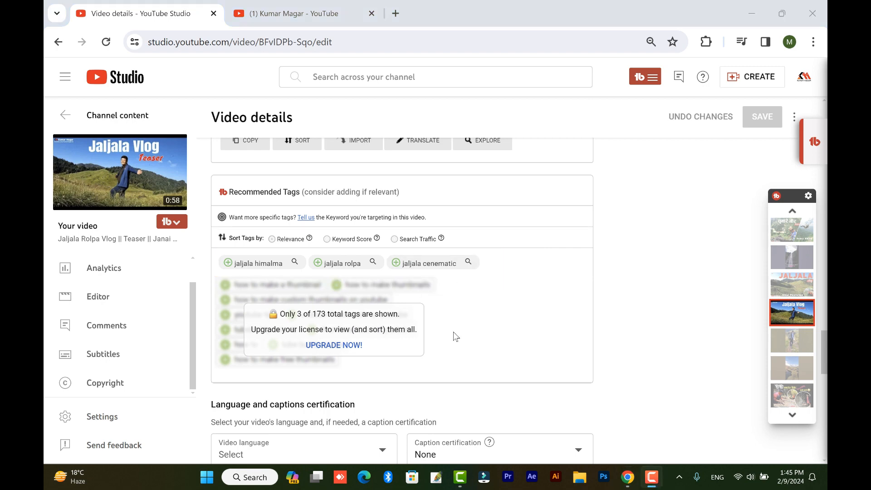
{"action": "scroll", "coordinate": [449, 335], "scroll_direction": "down", "scroll_amount": 15}
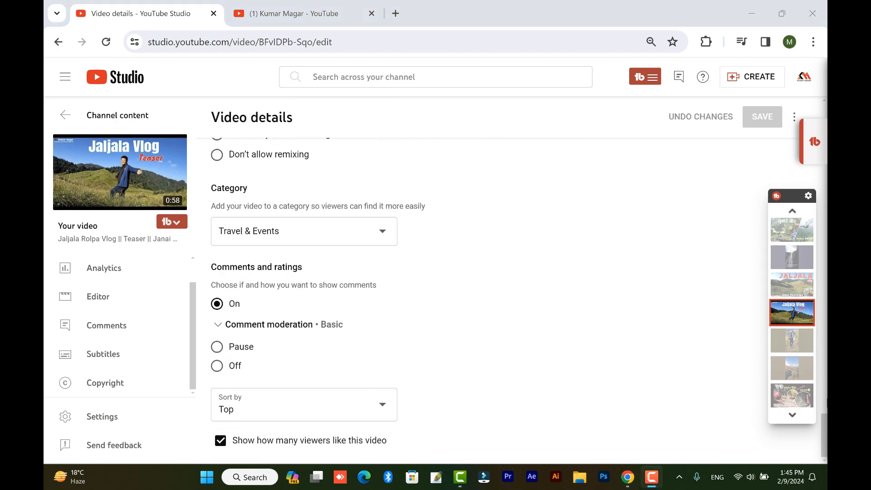
{"action": "scroll", "coordinate": [421, 277], "scroll_direction": "up", "scroll_amount": 10}
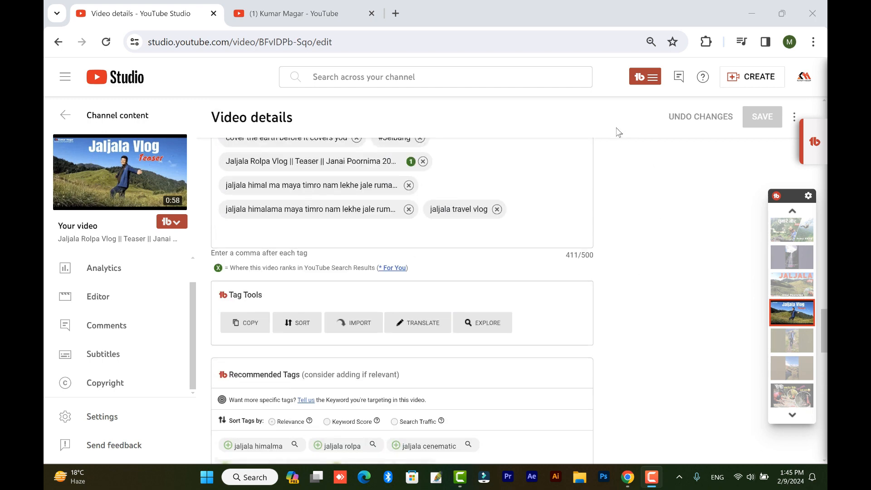
Browse the tools offered in the TubeBuddy Toolbox for this video, then close the Toolbox
{"action": "left_click", "coordinate": [814, 141]}
{"action": "scroll", "coordinate": [685, 272], "scroll_direction": "down", "scroll_amount": 10}
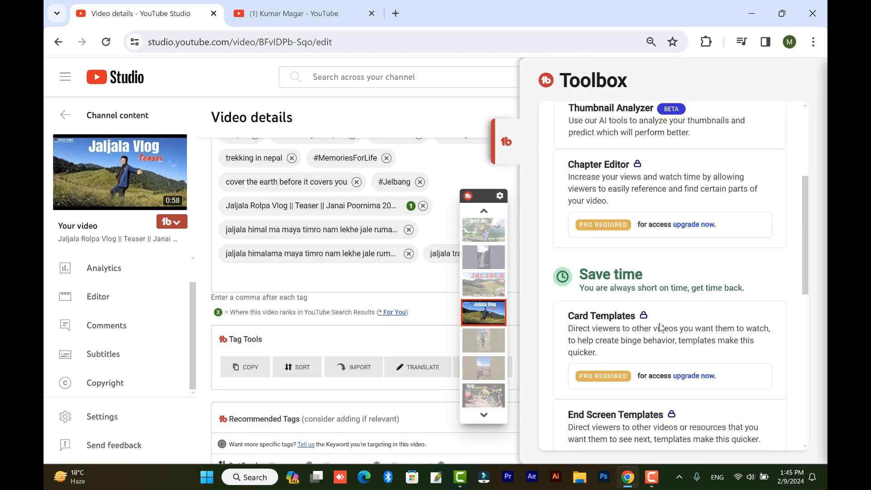
{"action": "scroll", "coordinate": [685, 319], "scroll_direction": "up", "scroll_amount": 9}
{"action": "scroll", "coordinate": [685, 320], "scroll_direction": "up", "scroll_amount": 1}
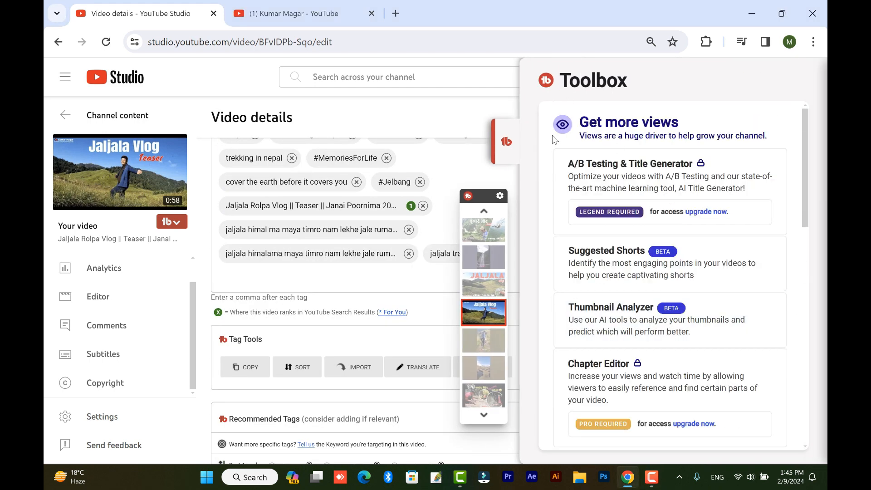
{"action": "left_click", "coordinate": [499, 157]}
Return to the start of the video details and view the TubeBuddy tools available for this video
{"action": "scroll", "coordinate": [564, 304], "scroll_direction": "up", "scroll_amount": 15}
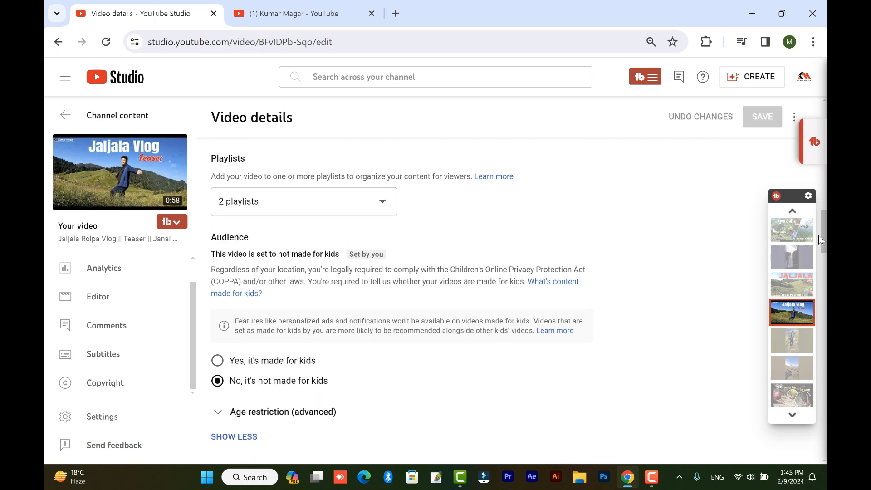
{"action": "left_click_drag", "start_coordinate": [822, 223], "coordinate": [818, 91]}
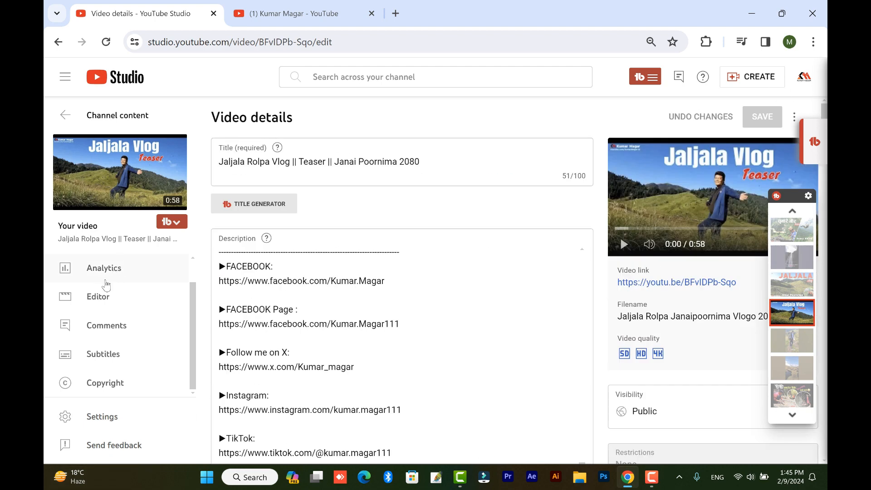
{"action": "left_click", "coordinate": [177, 226]}
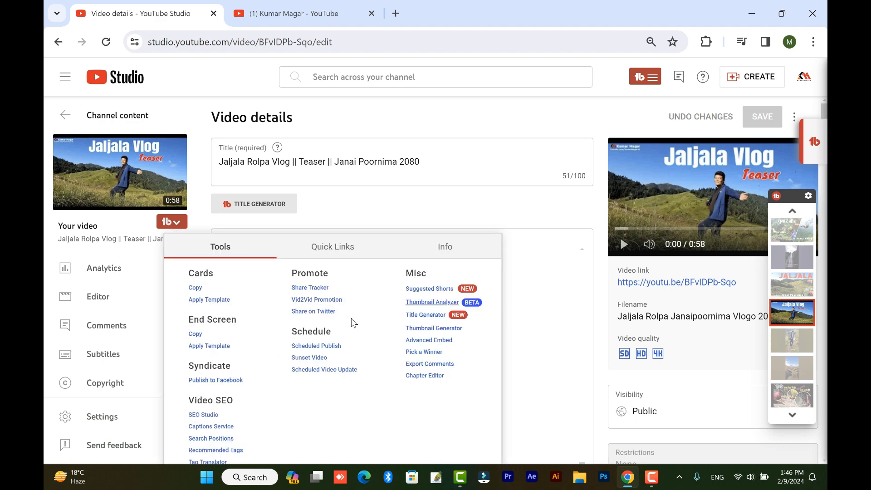
{"action": "left_click", "coordinate": [562, 306]}
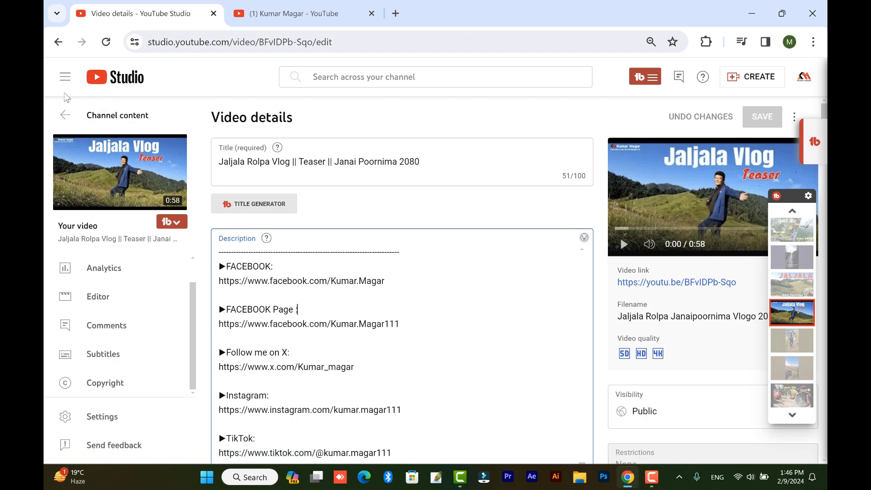
Go back to the channel content list and look through the thumbnails of the older uploads
{"action": "left_click", "coordinate": [63, 113]}
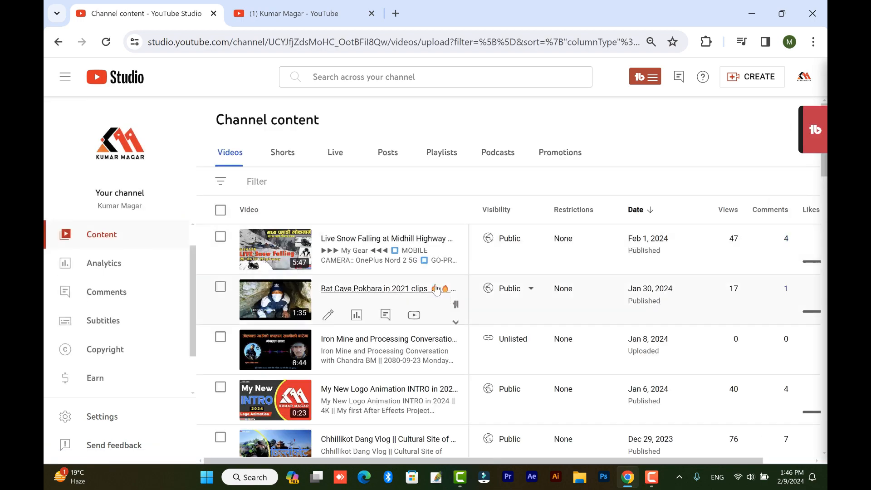
{"action": "scroll", "coordinate": [462, 354], "scroll_direction": "down", "scroll_amount": 12}
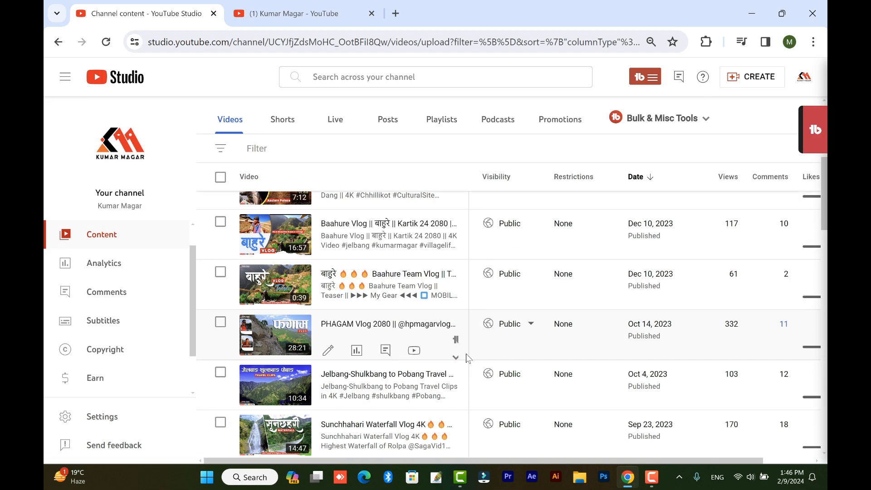
{"action": "scroll", "coordinate": [300, 350], "scroll_direction": "down", "scroll_amount": 10}
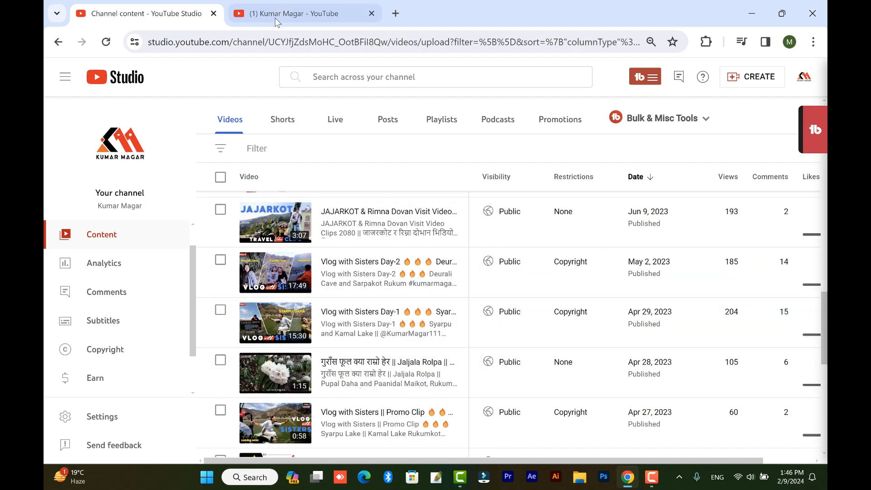
Switch to the YouTube channel page and check the Jaljala Vlog teaser's thumbnail among the uploaded videos
{"action": "left_click", "coordinate": [280, 13]}
{"action": "scroll", "coordinate": [726, 336], "scroll_direction": "up", "scroll_amount": 3}
{"action": "scroll", "coordinate": [739, 352], "scroll_direction": "down", "scroll_amount": 4}
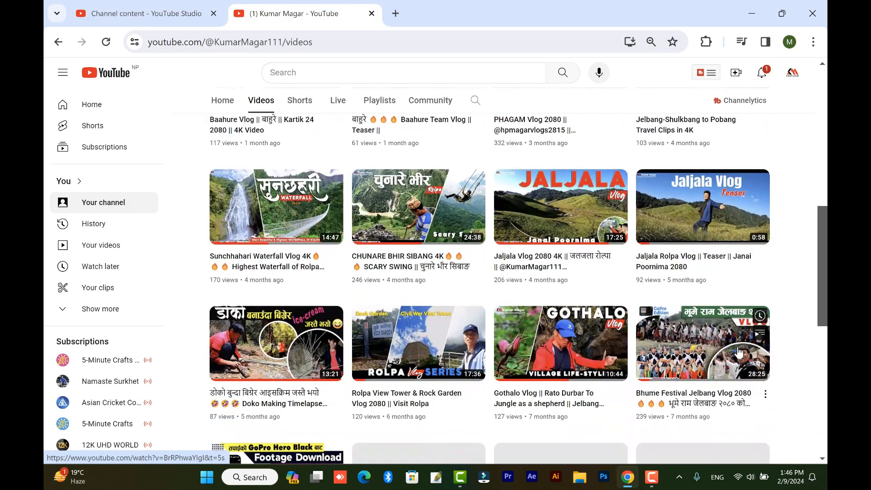
{"action": "scroll", "coordinate": [738, 351], "scroll_direction": "up", "scroll_amount": 1}
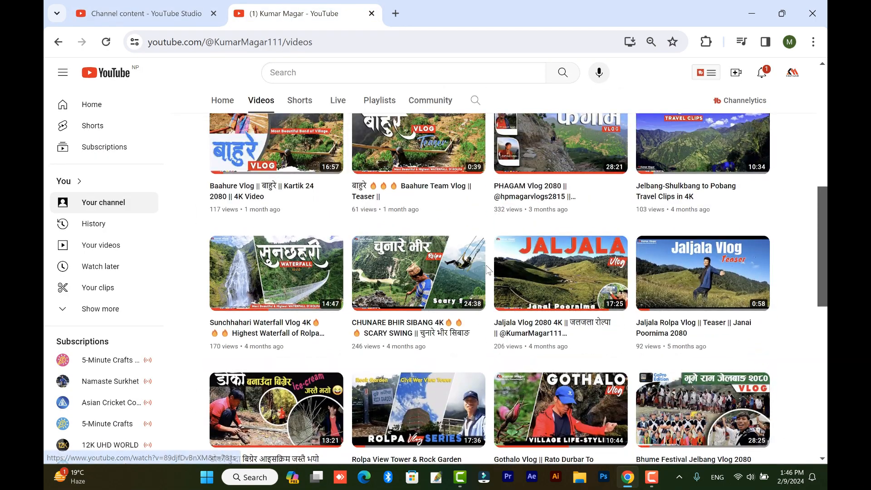
{"action": "left_click", "coordinate": [763, 74]}
{"action": "left_click", "coordinate": [765, 76]}
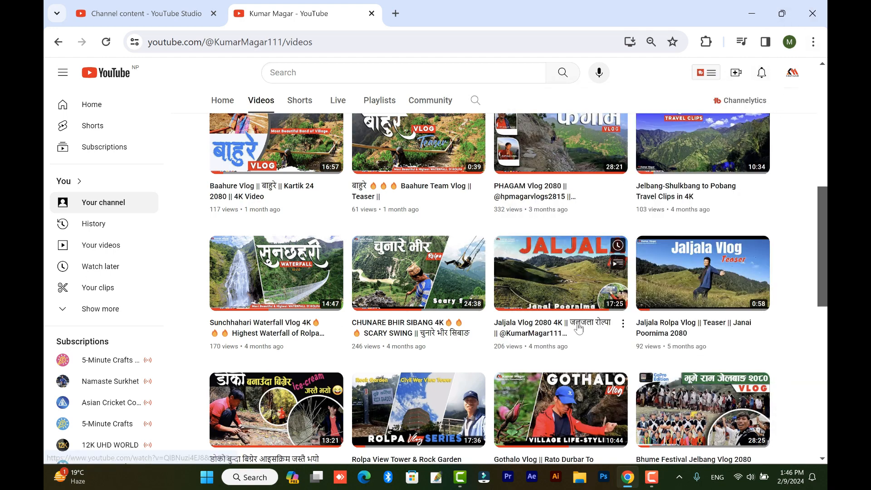
{"action": "left_click", "coordinate": [652, 477]}
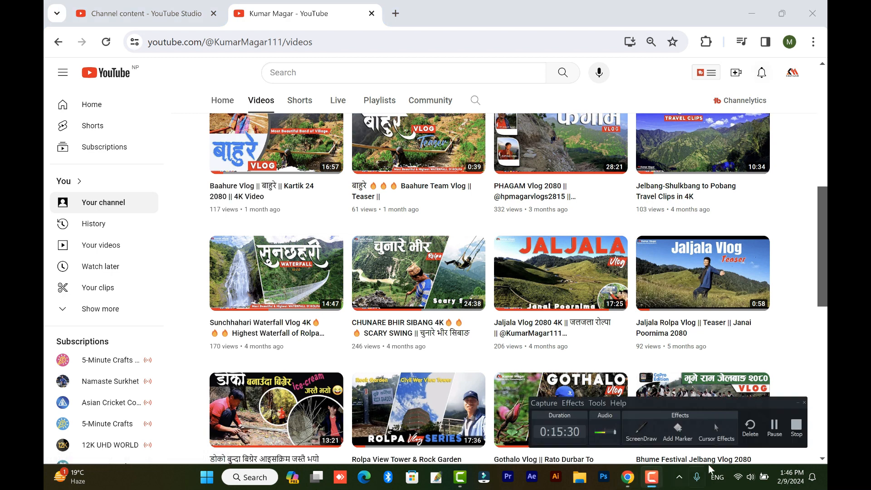